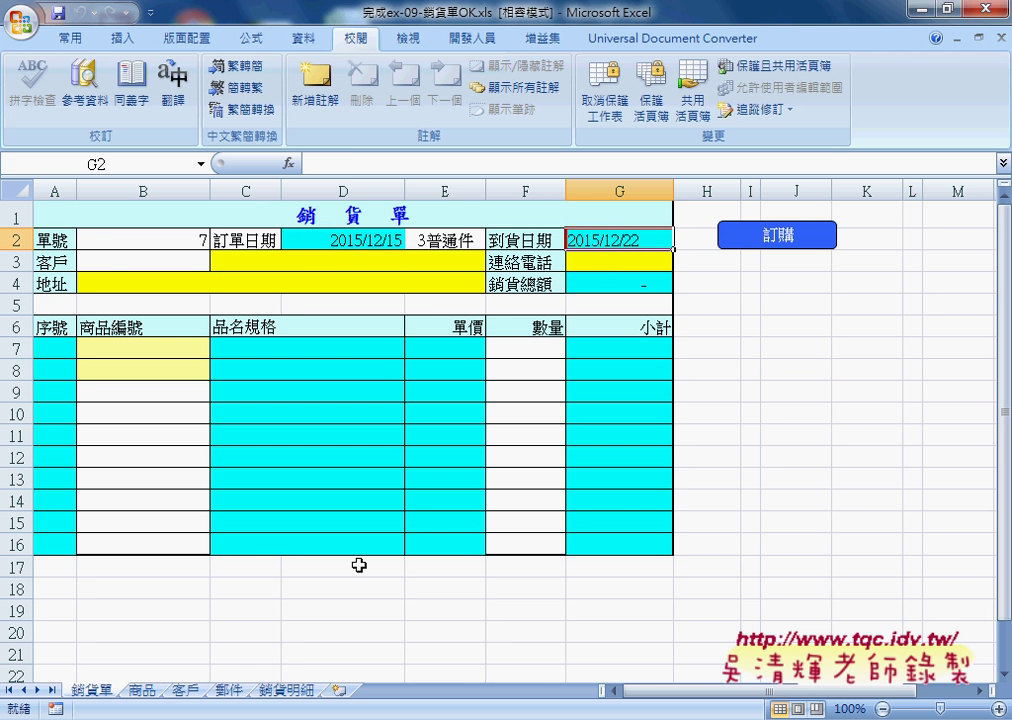
- Review the recorded order numbers in column A of the 銷貨明細 sheet
{"action": "left_click", "coordinate": [292, 690]}
{"action": "left_click", "coordinate": [61, 329]}
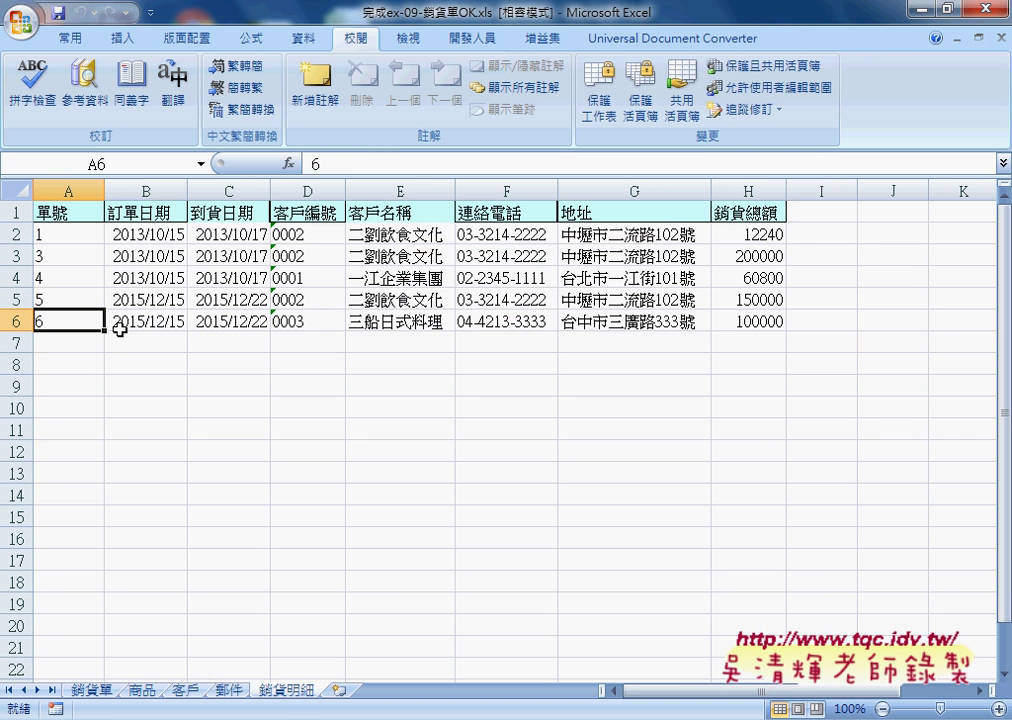
{"action": "left_click_drag", "start_coordinate": [60, 234], "coordinate": [76, 319]}
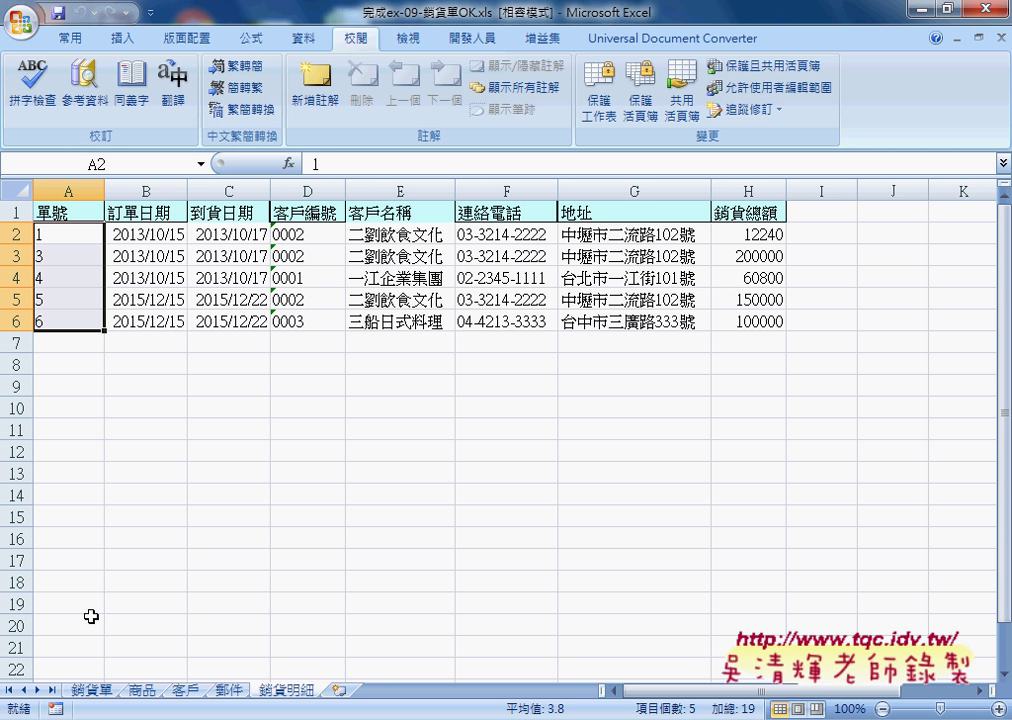
- Back on the order form, check the delivery type list in E2 and the arrival date in G2
{"action": "left_click", "coordinate": [92, 690]}
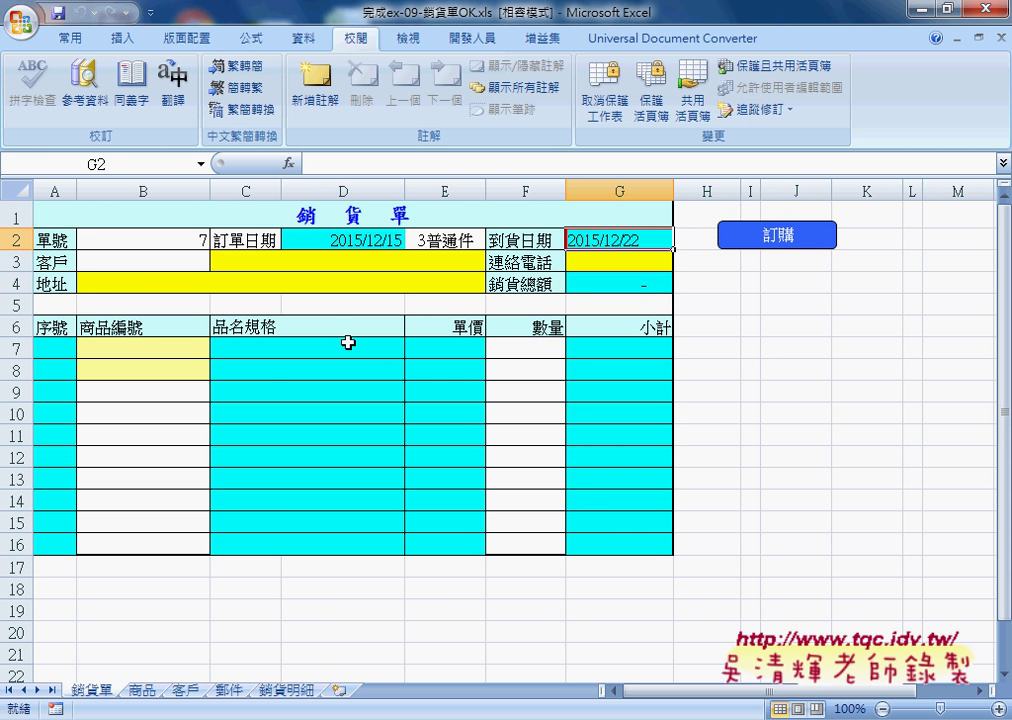
{"action": "left_click", "coordinate": [460, 241]}
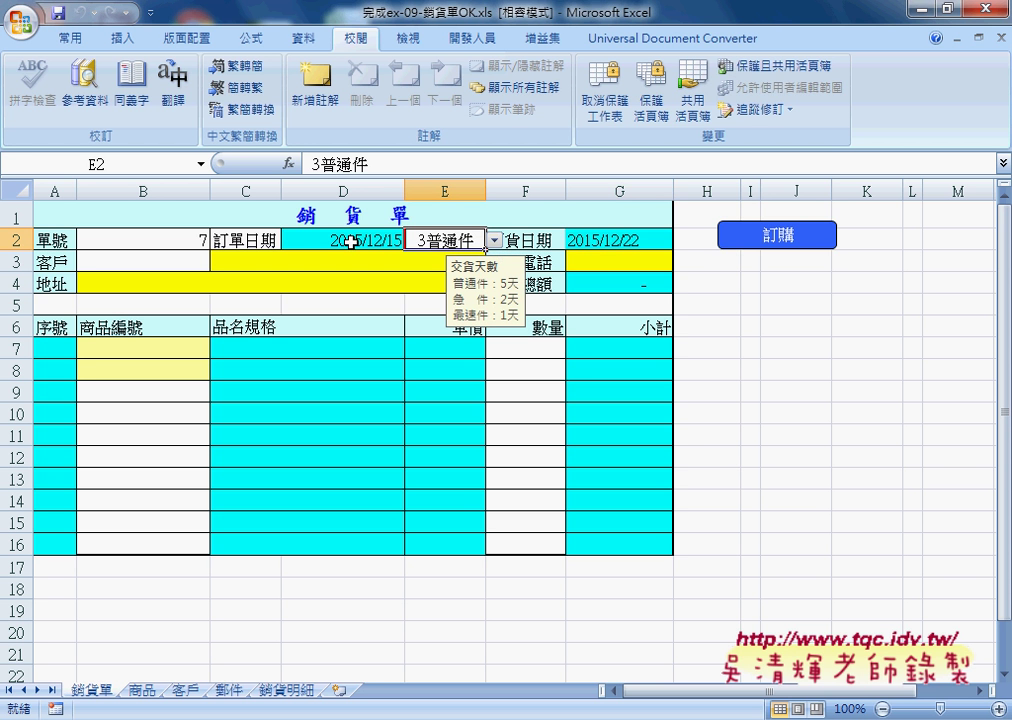
{"action": "left_click", "coordinate": [494, 241]}
{"action": "left_click", "coordinate": [445, 256]}
{"action": "left_click", "coordinate": [612, 240]}
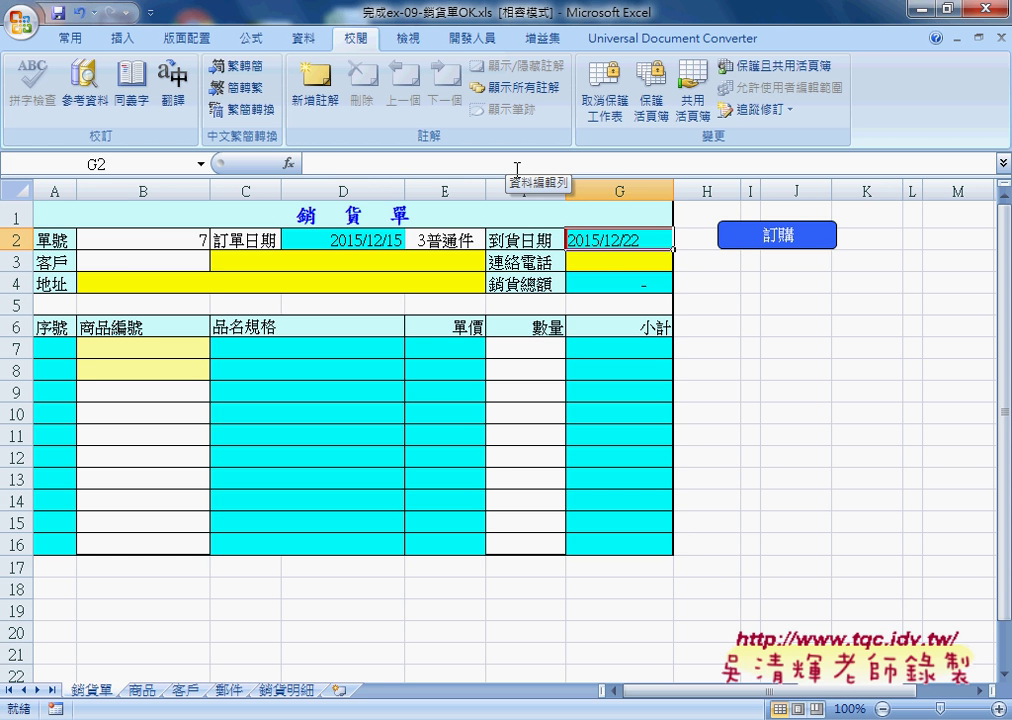
- Choose customer 0003 in B3 and check the filled-in name, phone and address
{"action": "left_click", "coordinate": [158, 260]}
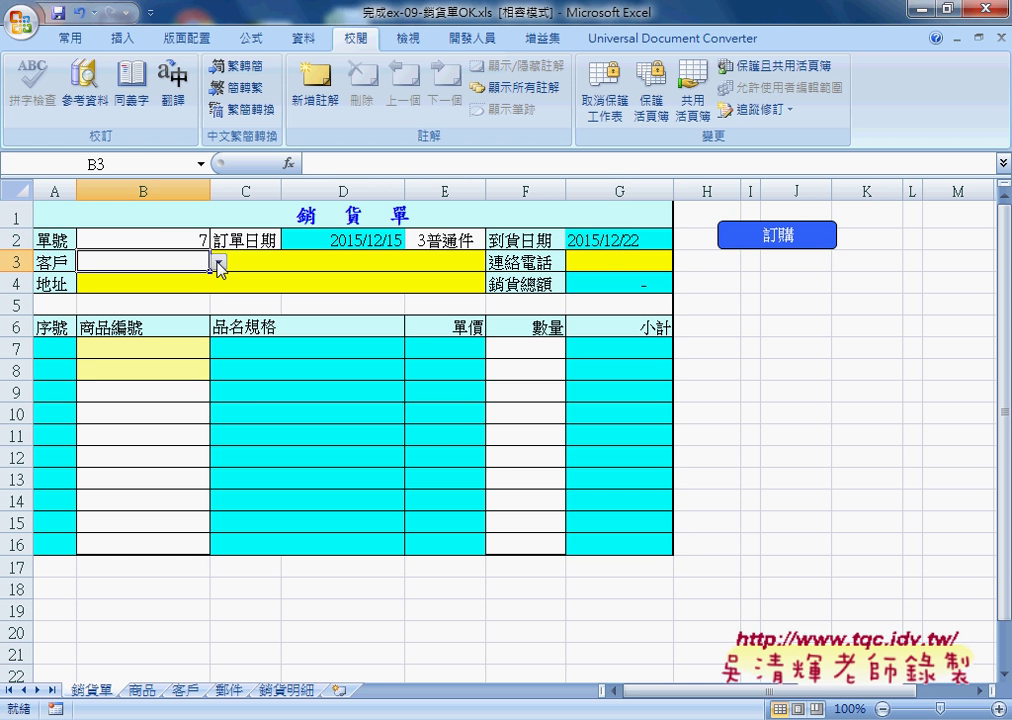
{"action": "left_click", "coordinate": [218, 260]}
{"action": "left_click", "coordinate": [203, 301]}
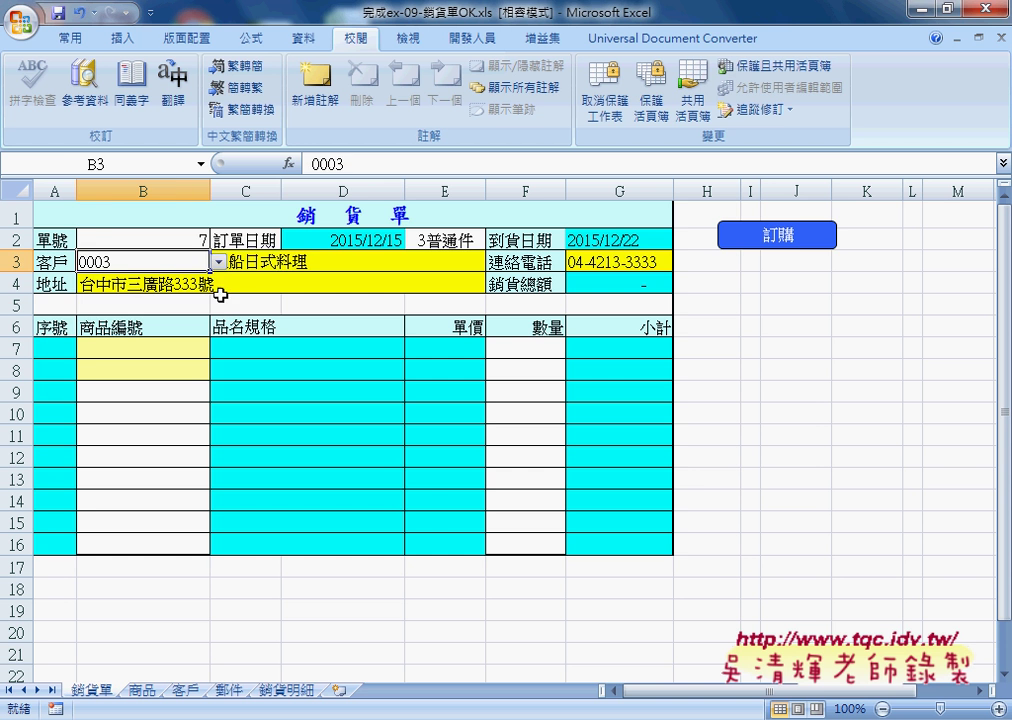
{"action": "left_click", "coordinate": [272, 262]}
{"action": "left_click", "coordinate": [612, 261]}
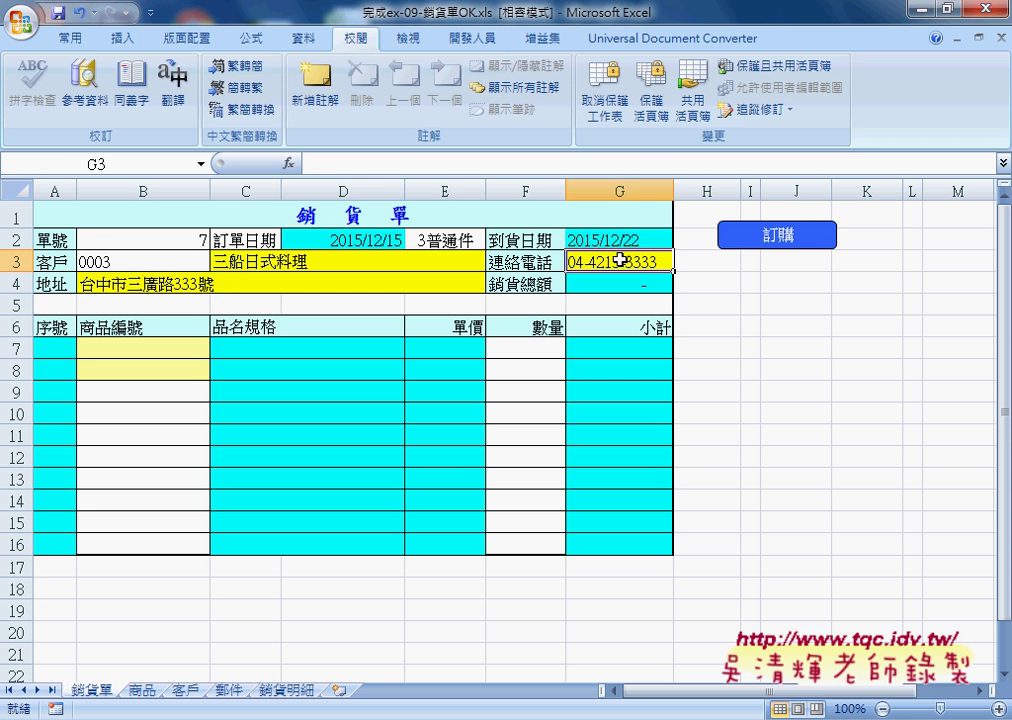
{"action": "left_click", "coordinate": [148, 284]}
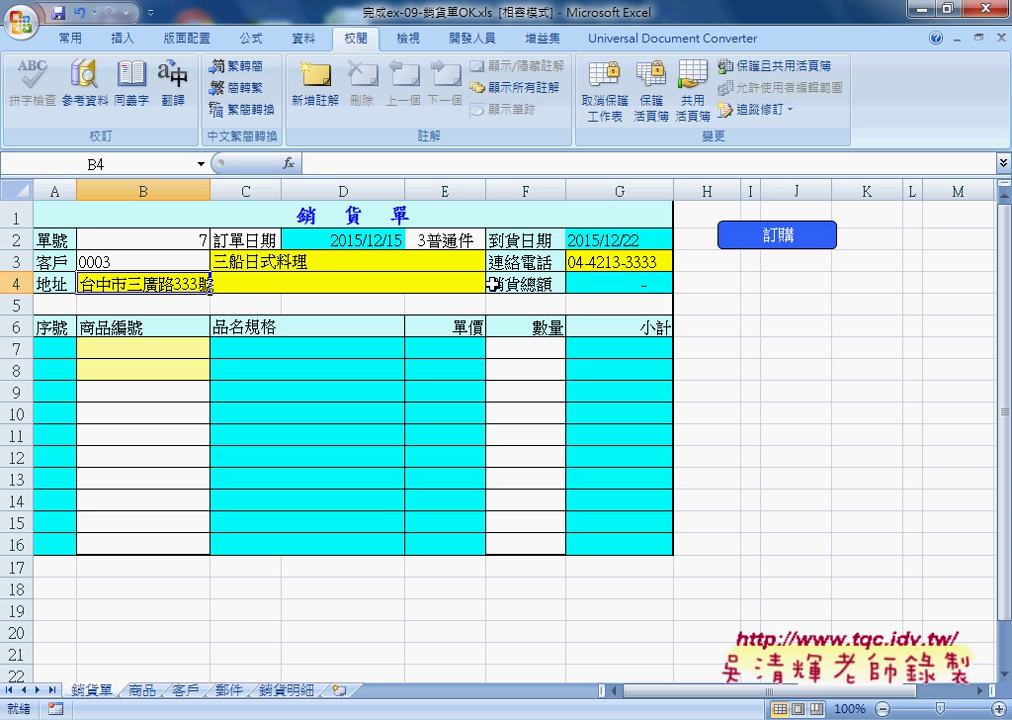
- Add product A1103 in row 7 with quantity 3, checking serial number, name and price
{"action": "left_click", "coordinate": [153, 341]}
{"action": "left_click", "coordinate": [217, 348]}
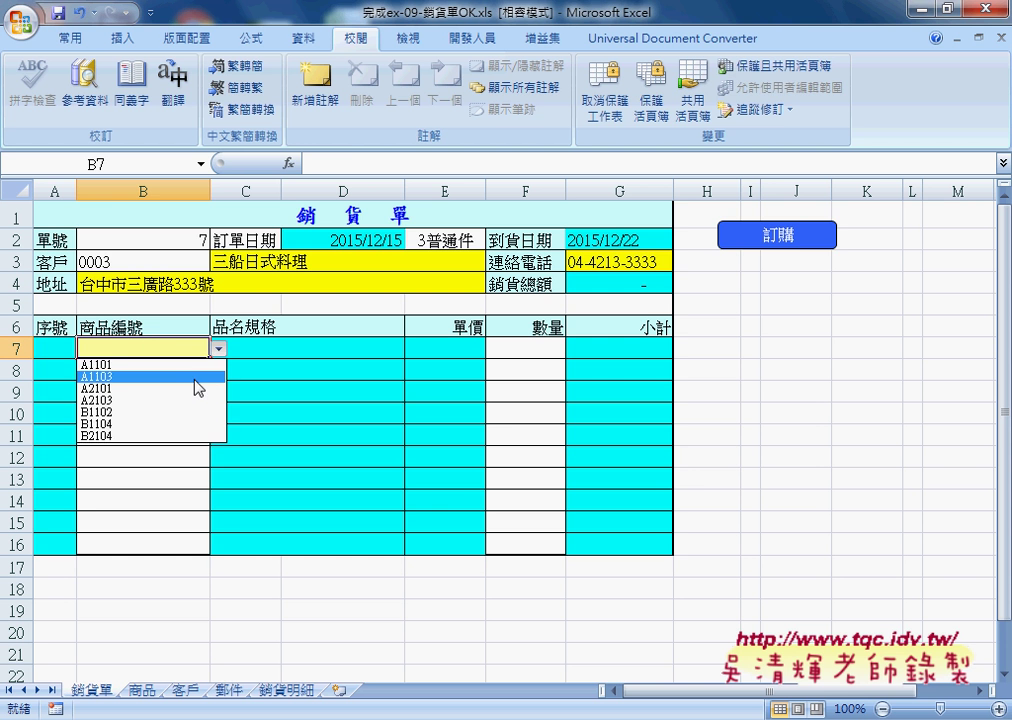
{"action": "left_click", "coordinate": [199, 388]}
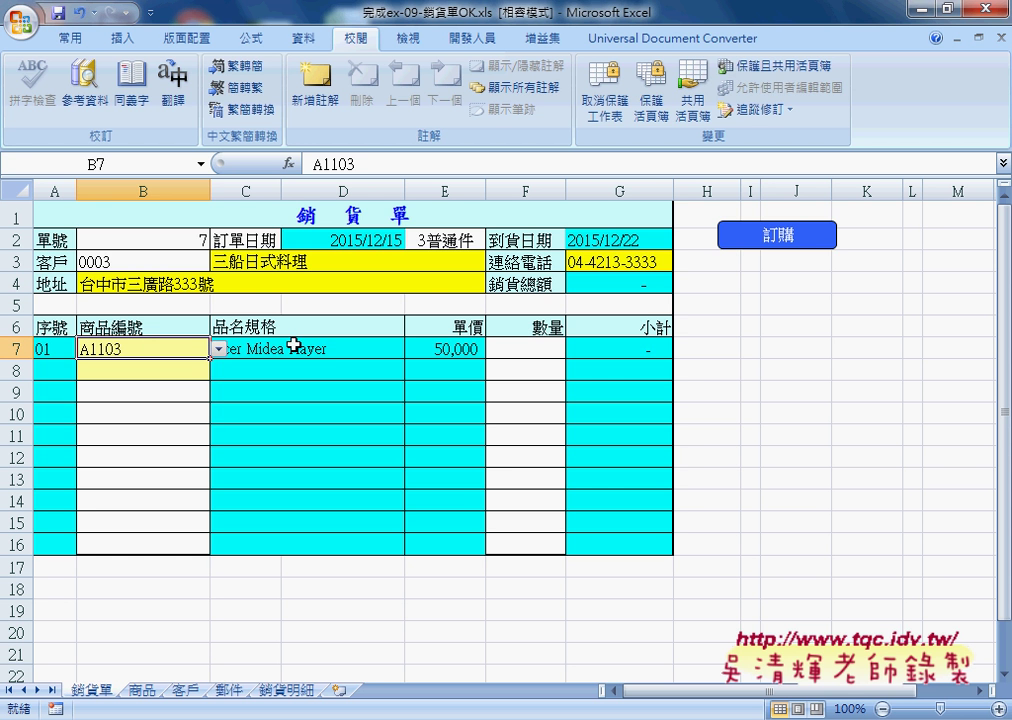
{"action": "left_click", "coordinate": [55, 350]}
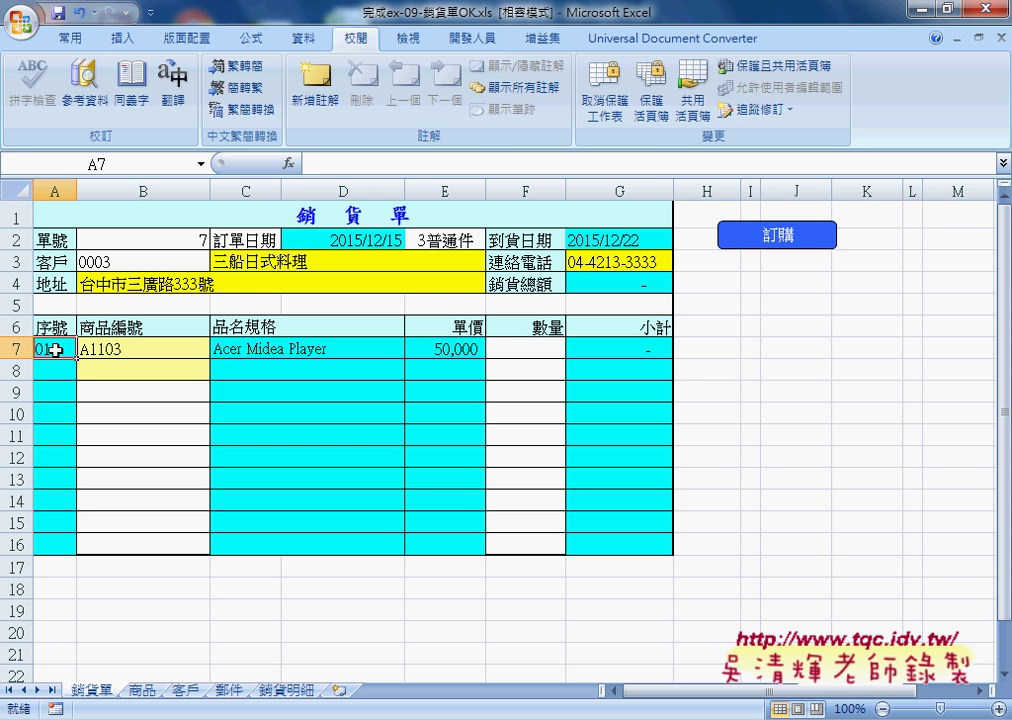
{"action": "left_click", "coordinate": [298, 349]}
{"action": "left_click", "coordinate": [455, 350]}
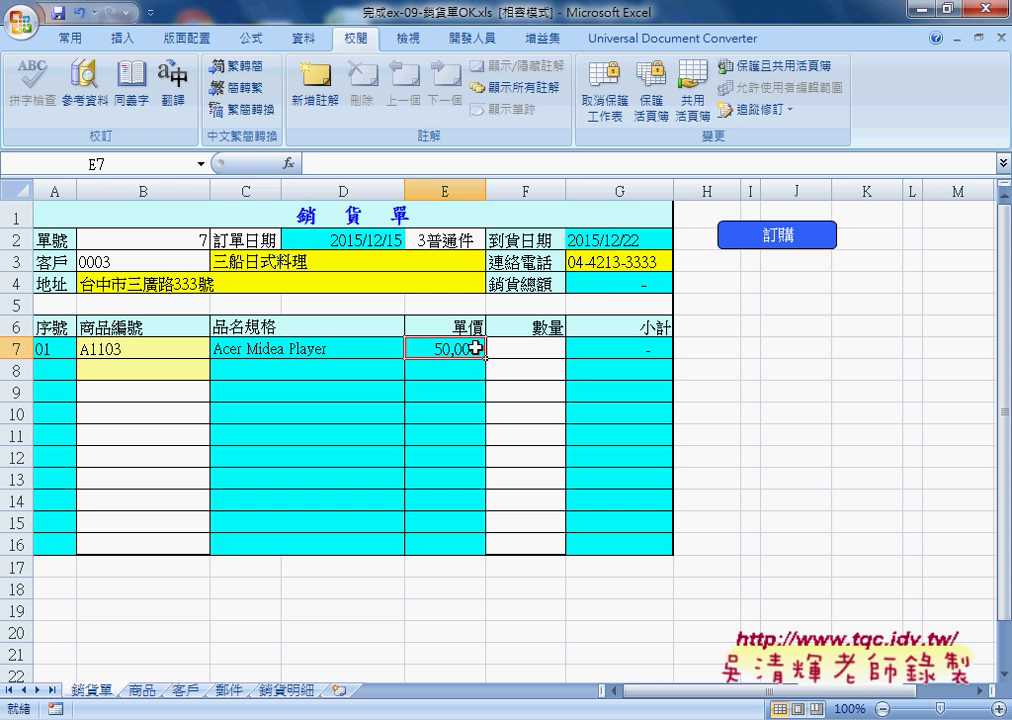
{"action": "left_click", "coordinate": [545, 349]}
{"action": "left_click", "coordinate": [573, 349]}
{"action": "left_click", "coordinate": [558, 396]}
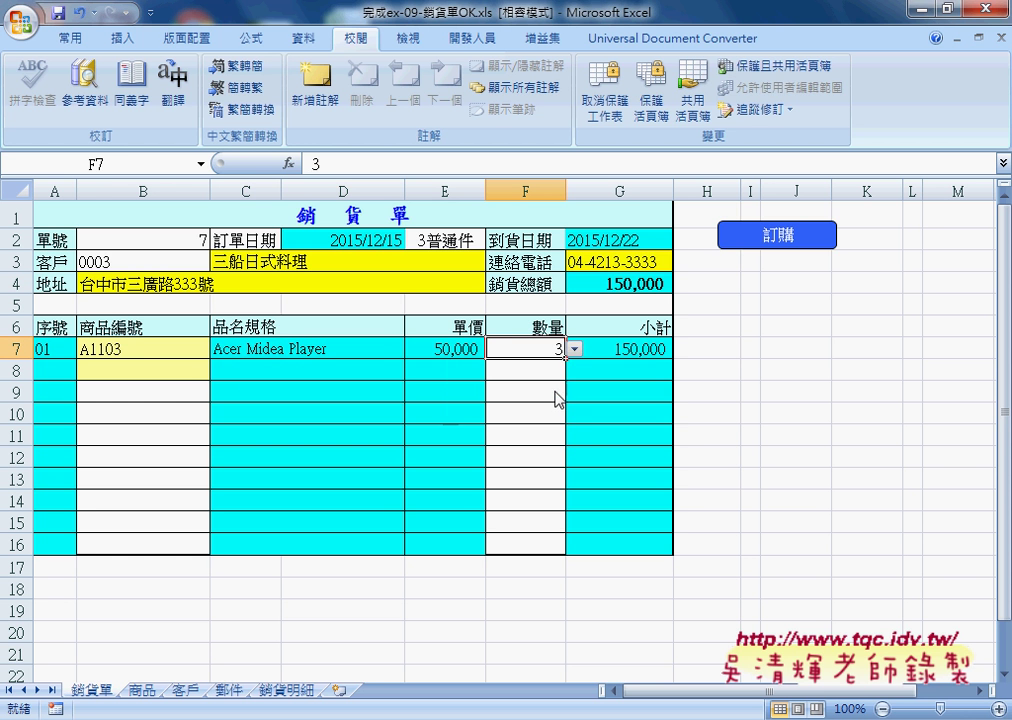
- Add product B1102 with quantity 5 in row 8, then try editing the protected G4 total
{"action": "left_click", "coordinate": [187, 380]}
{"action": "left_click", "coordinate": [219, 370]}
{"action": "left_click", "coordinate": [187, 430]}
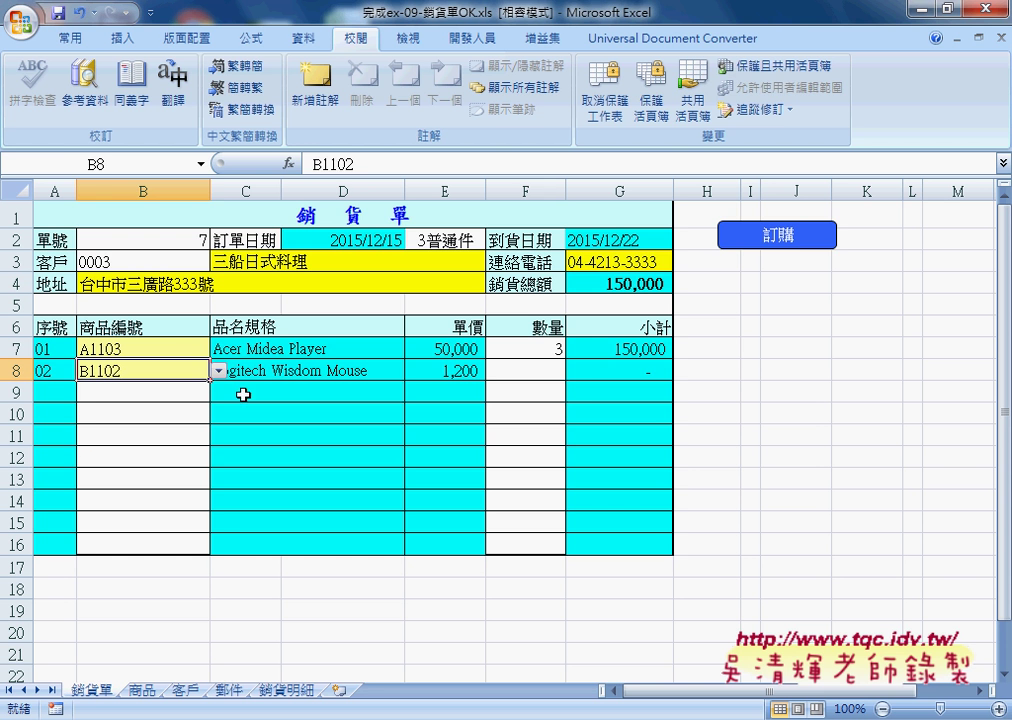
{"action": "left_click", "coordinate": [540, 371]}
{"action": "left_click", "coordinate": [574, 371]}
{"action": "left_click", "coordinate": [580, 432]}
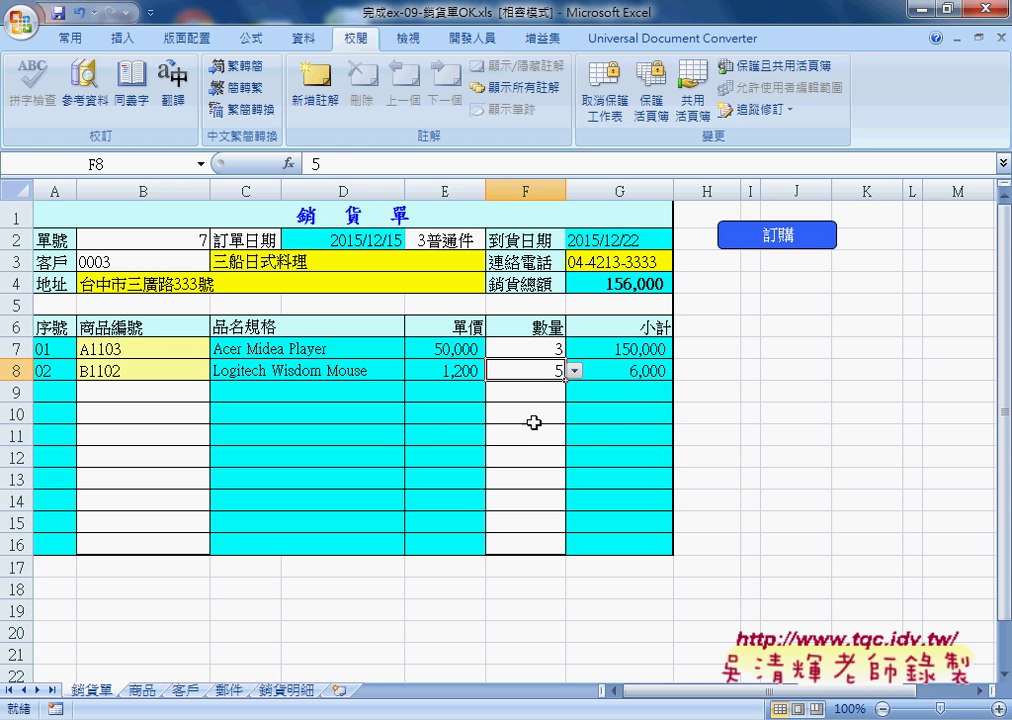
{"action": "left_click", "coordinate": [645, 369]}
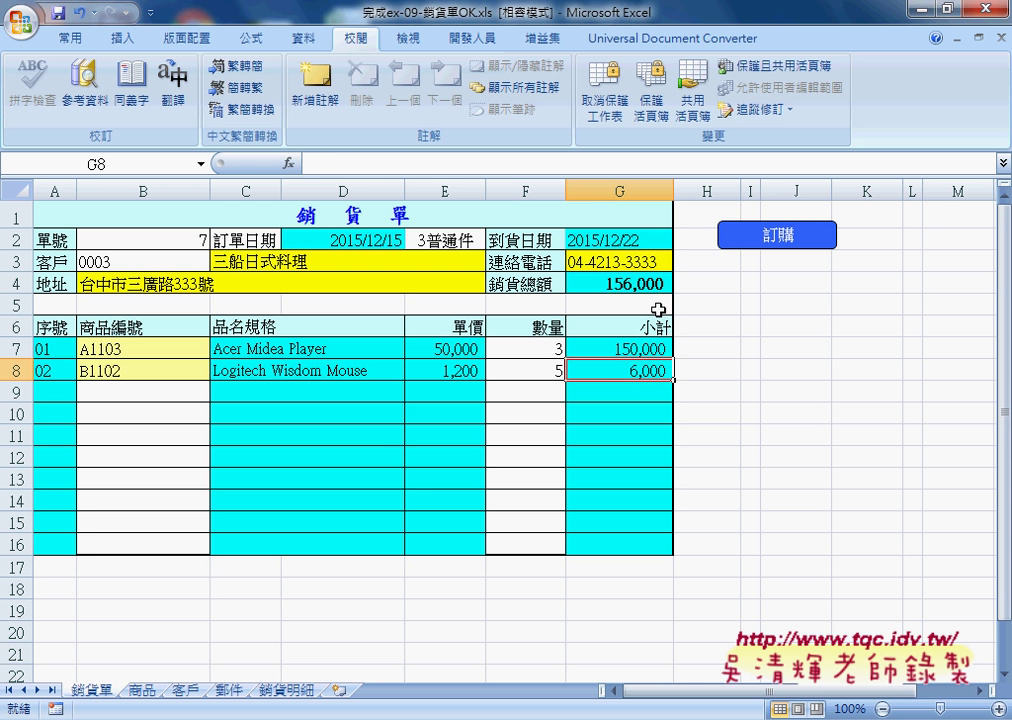
{"action": "left_click", "coordinate": [644, 284]}
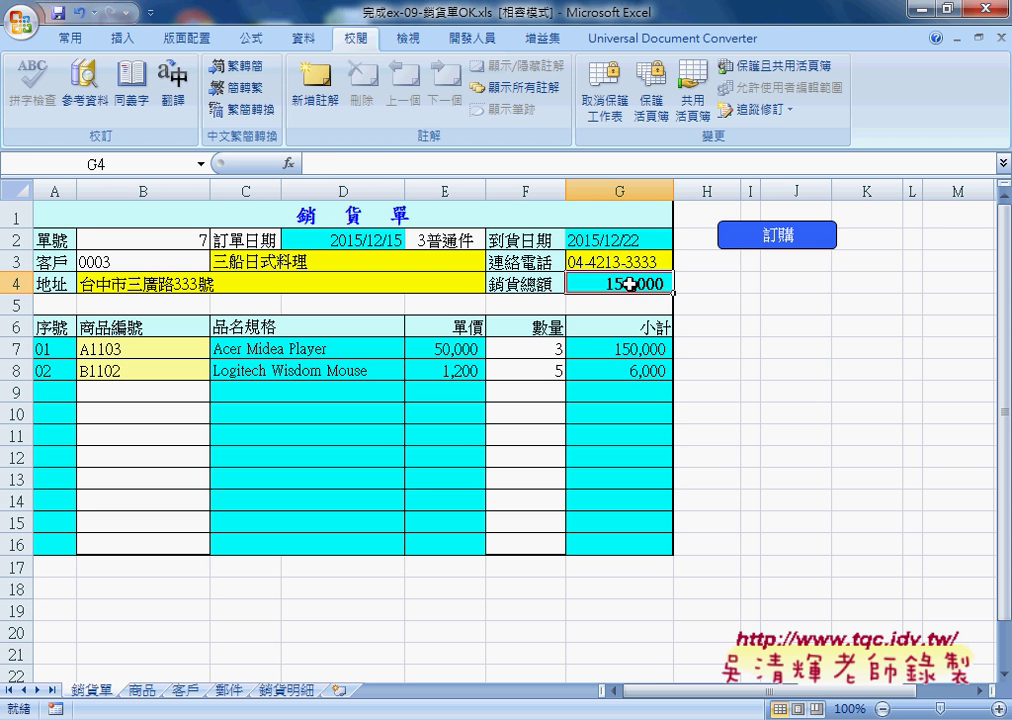
{"action": "double_click", "coordinate": [630, 287]}
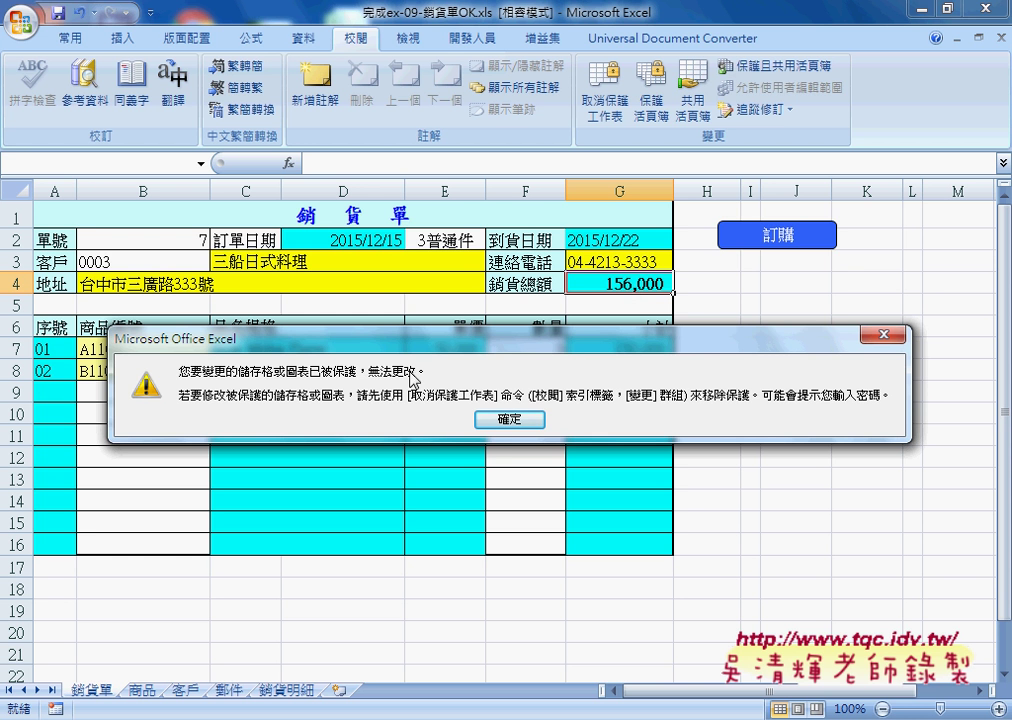
- Dismiss the protected-cell warning with 確定
{"action": "left_click", "coordinate": [512, 420]}
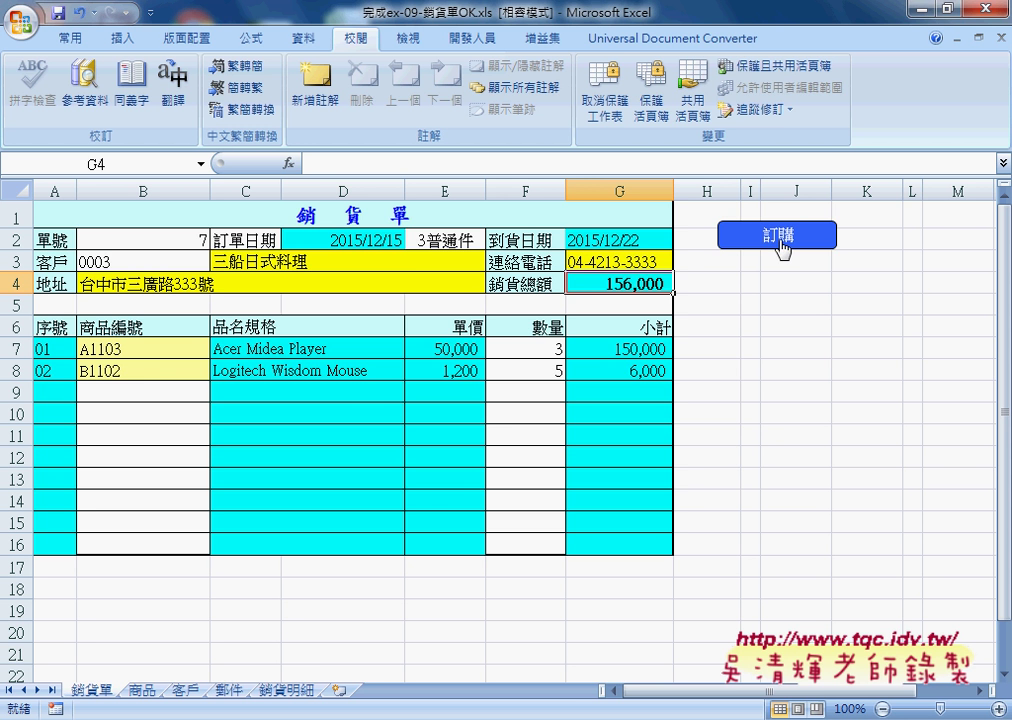
- Check 銷貨明細, then place order 7 with the 訂購 button so the form resets to order 8
{"action": "left_click", "coordinate": [290, 690]}
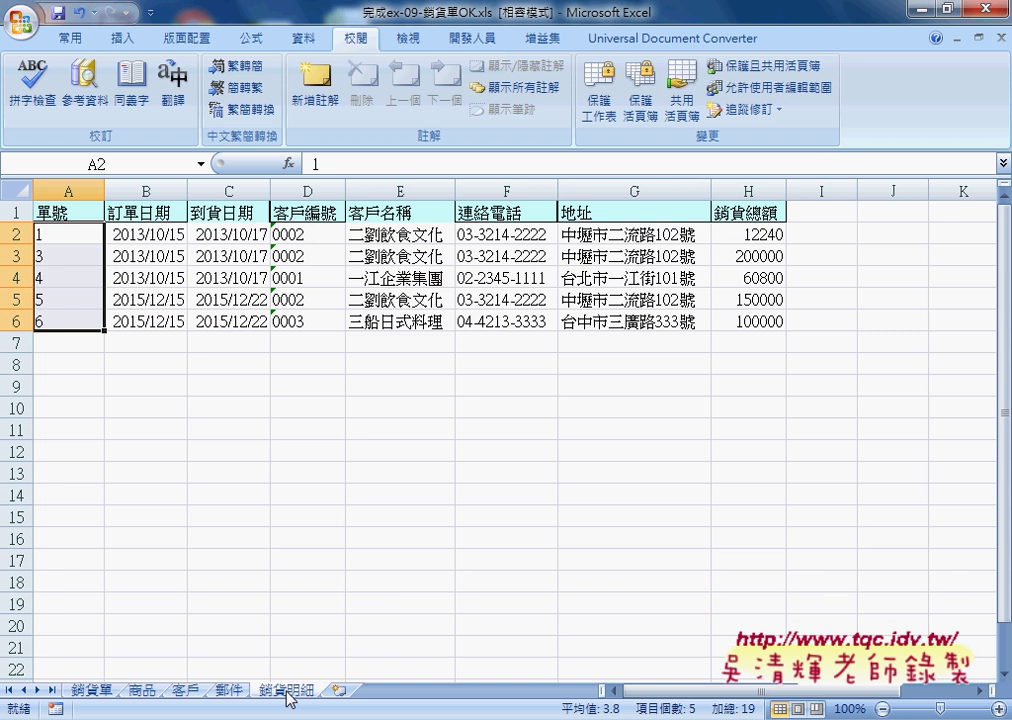
{"action": "left_click", "coordinate": [88, 690]}
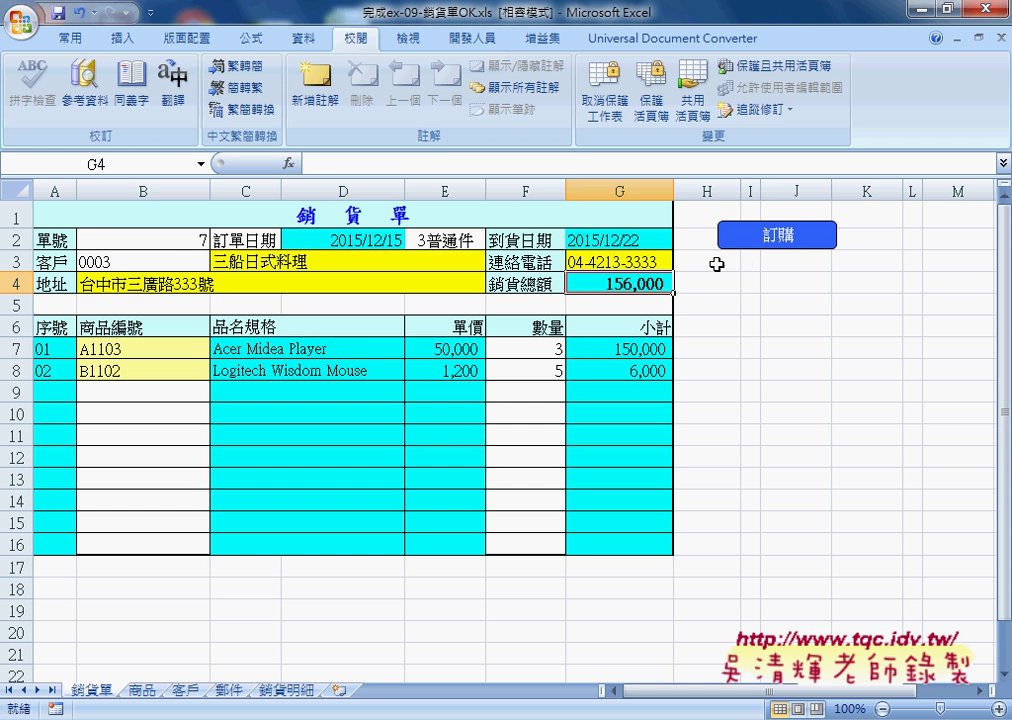
{"action": "left_click", "coordinate": [764, 244]}
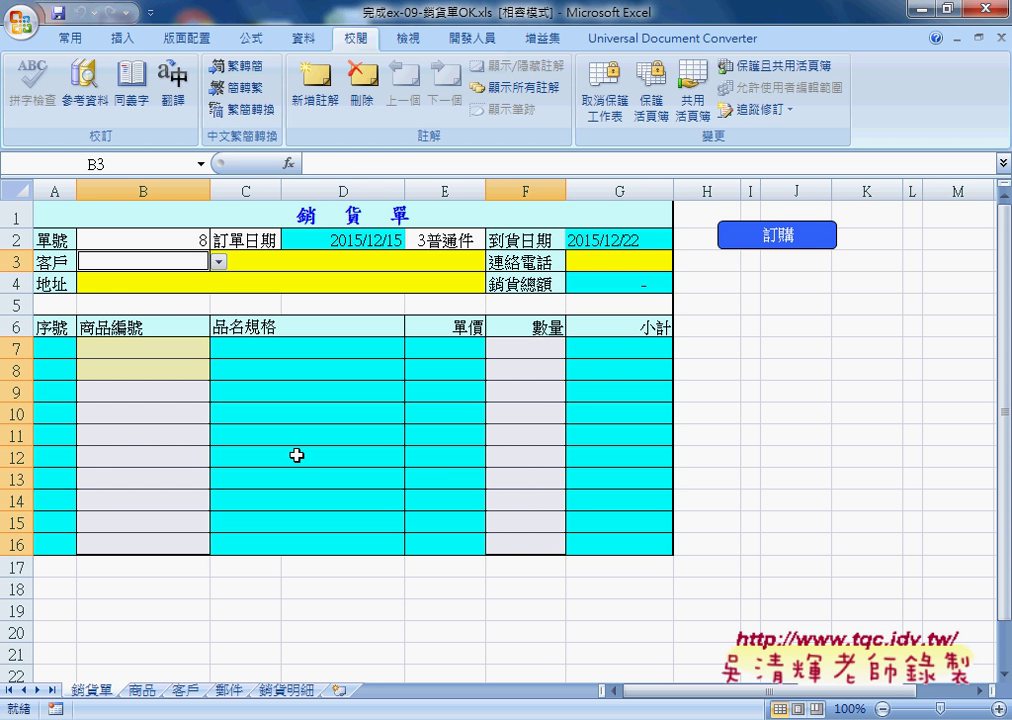
{"action": "left_click", "coordinate": [290, 691]}
{"action": "left_click", "coordinate": [72, 343]}
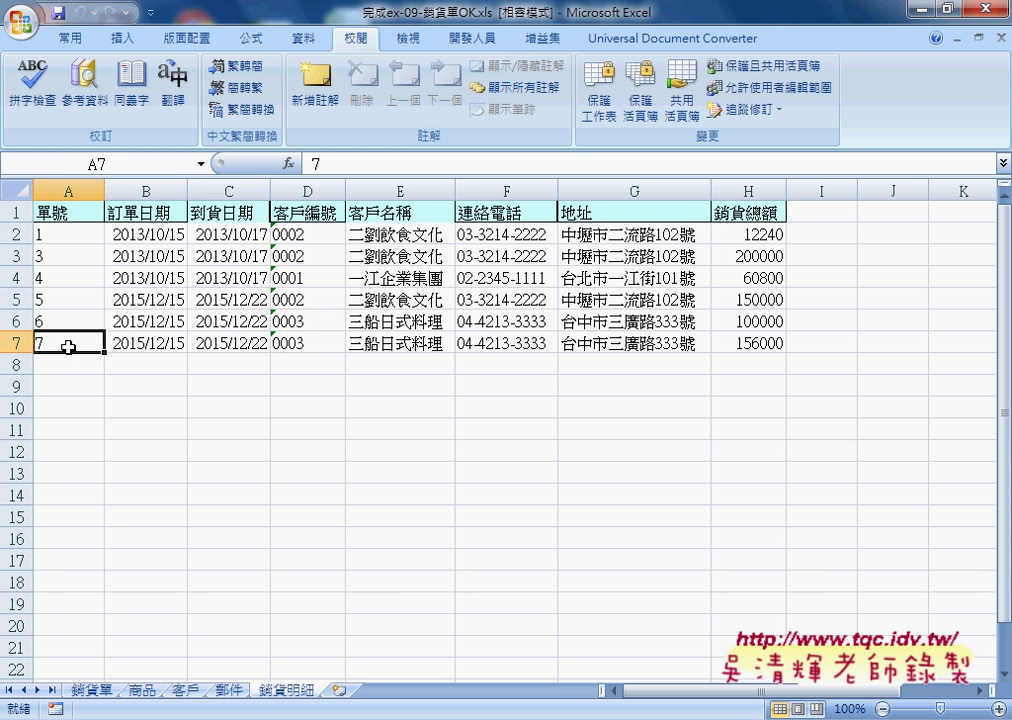
{"action": "left_click", "coordinate": [142, 343]}
{"action": "left_click", "coordinate": [250, 343]}
{"action": "left_click", "coordinate": [312, 343]}
{"action": "left_click", "coordinate": [428, 343]}
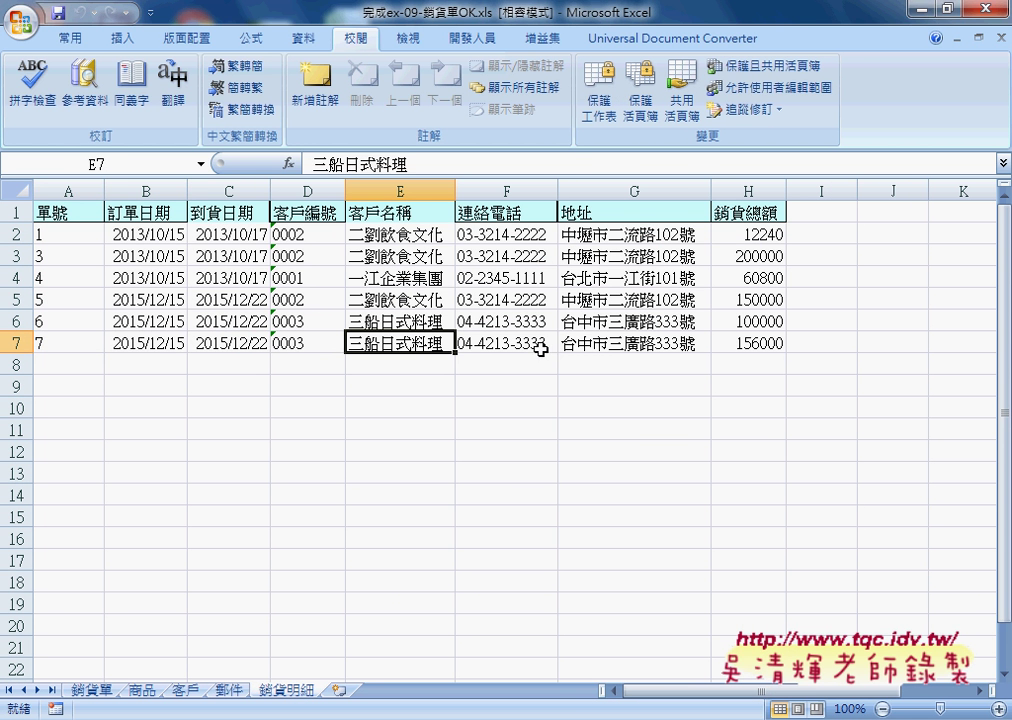
{"action": "left_click", "coordinate": [91, 690]}
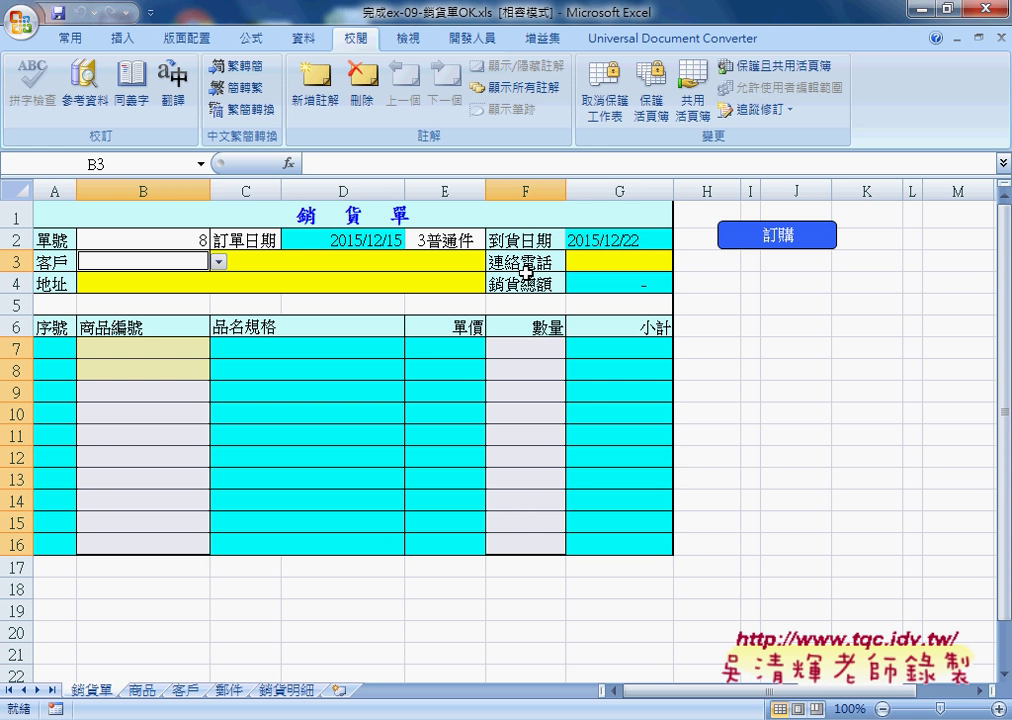
{"action": "left_click", "coordinate": [150, 238]}
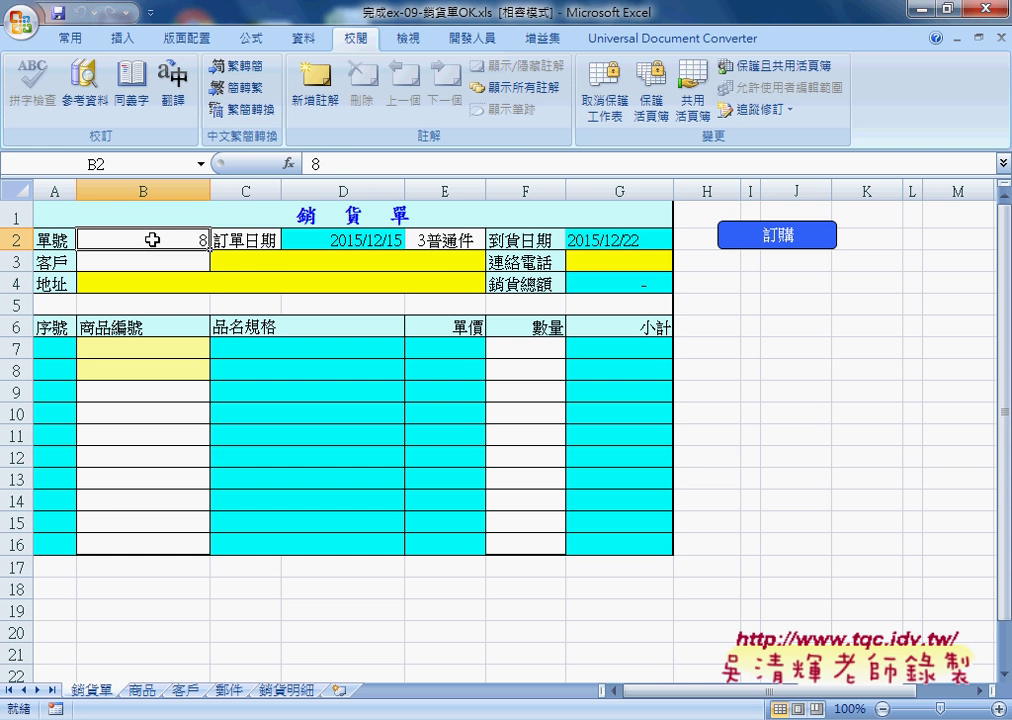
- Review the delivery type in E2 and arrival date in G2 of blank order 8
{"action": "left_click", "coordinate": [453, 242]}
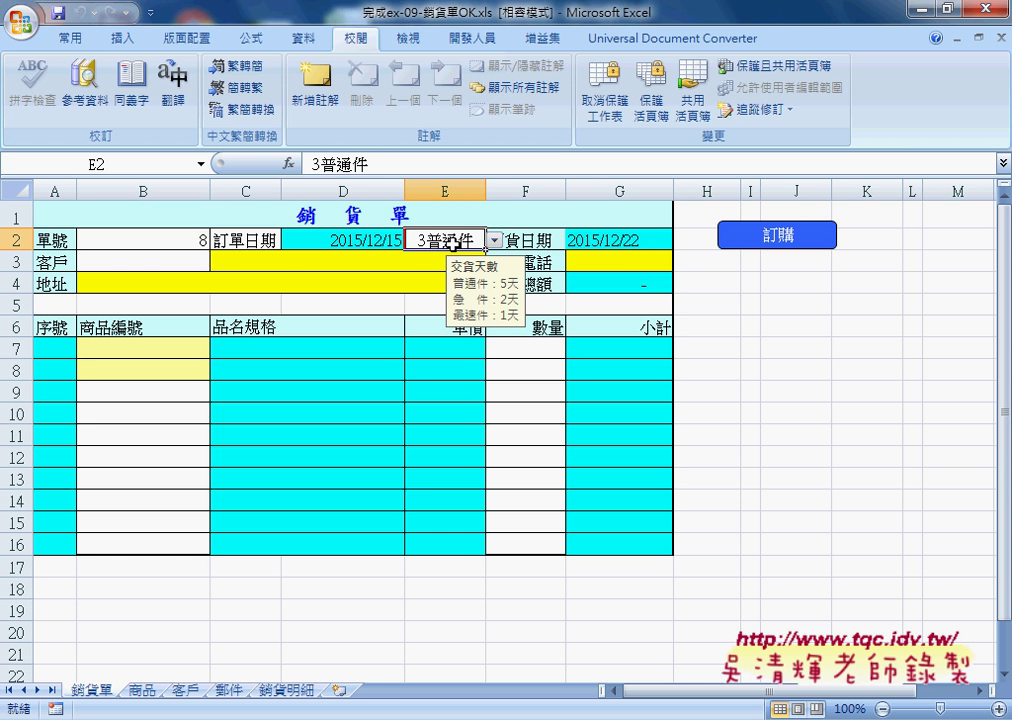
{"action": "left_click", "coordinate": [619, 242]}
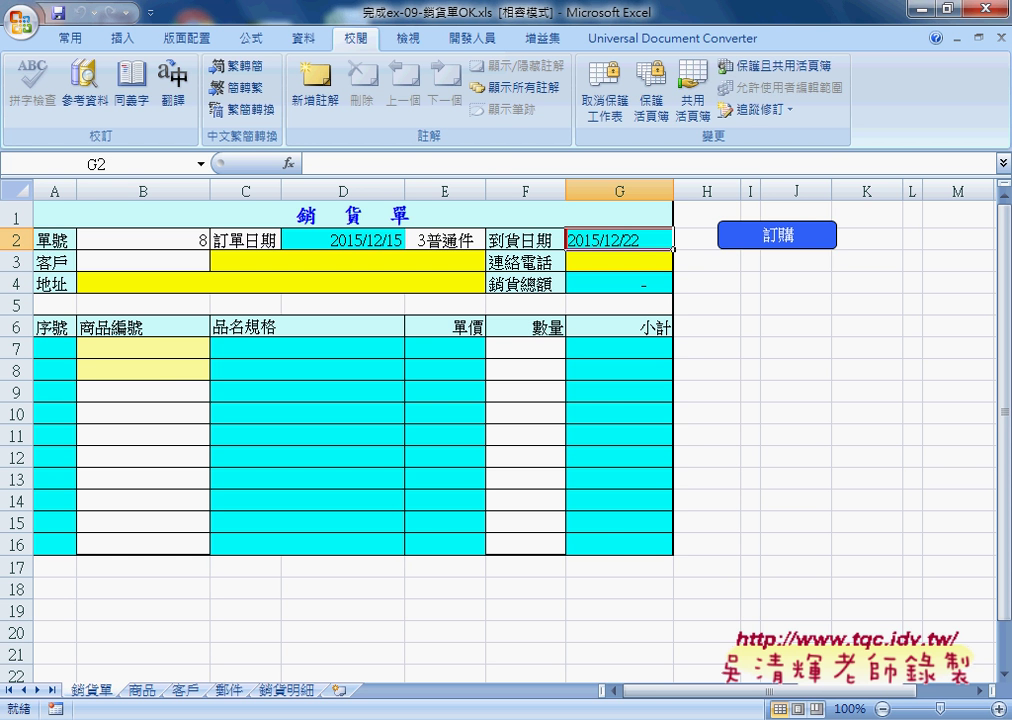
- In 完成ex-09-銷貨單.xls, delete G2's arrival date formula and begin a new entry
{"action": "left_click", "coordinate": [290, 610]}
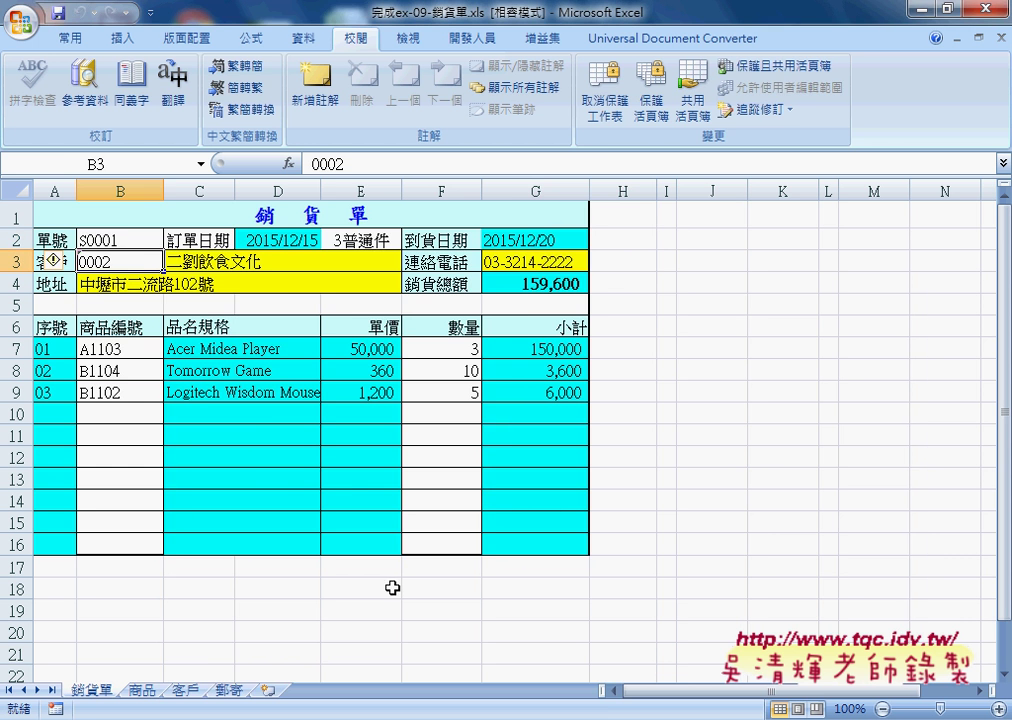
{"action": "left_click", "coordinate": [371, 239]}
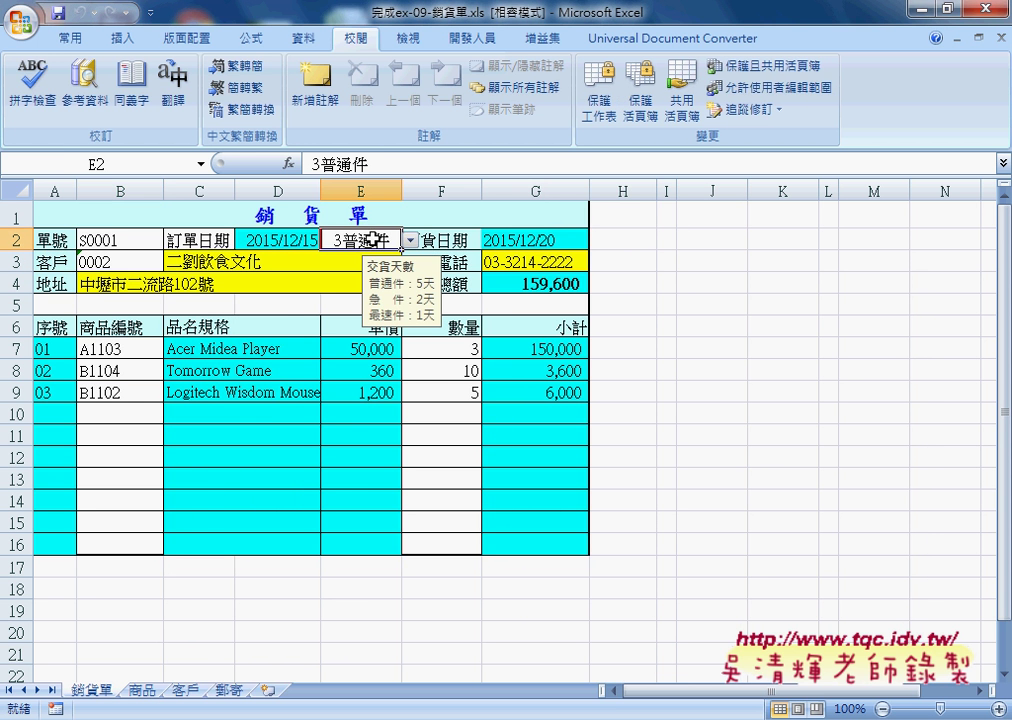
{"action": "left_click", "coordinate": [540, 242]}
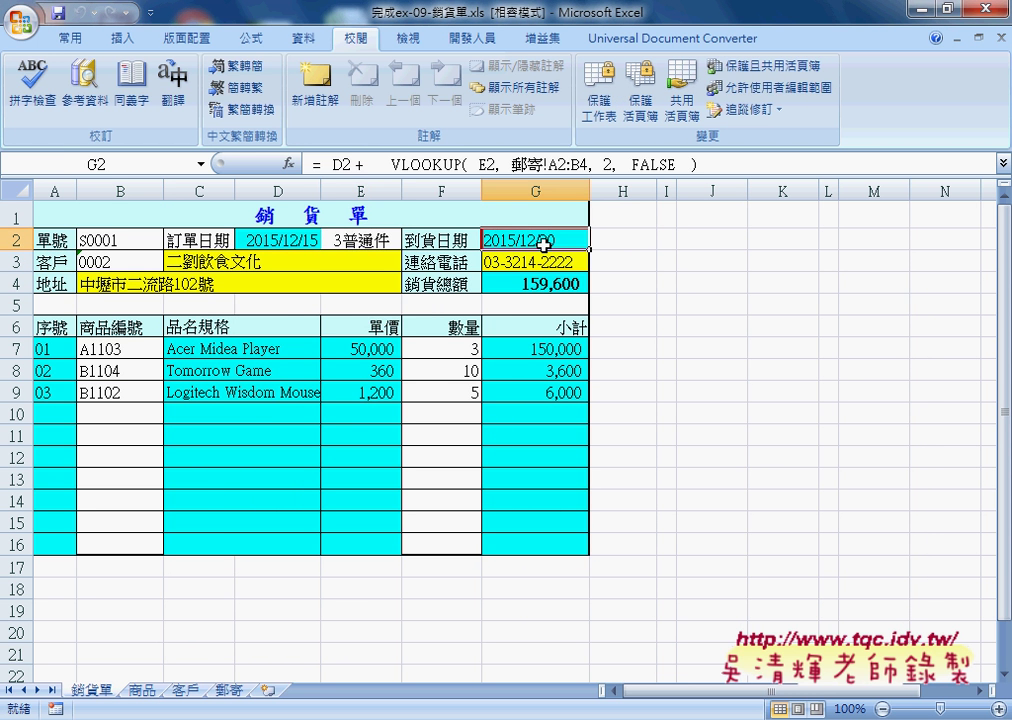
{"action": "key", "text": "Delete"}
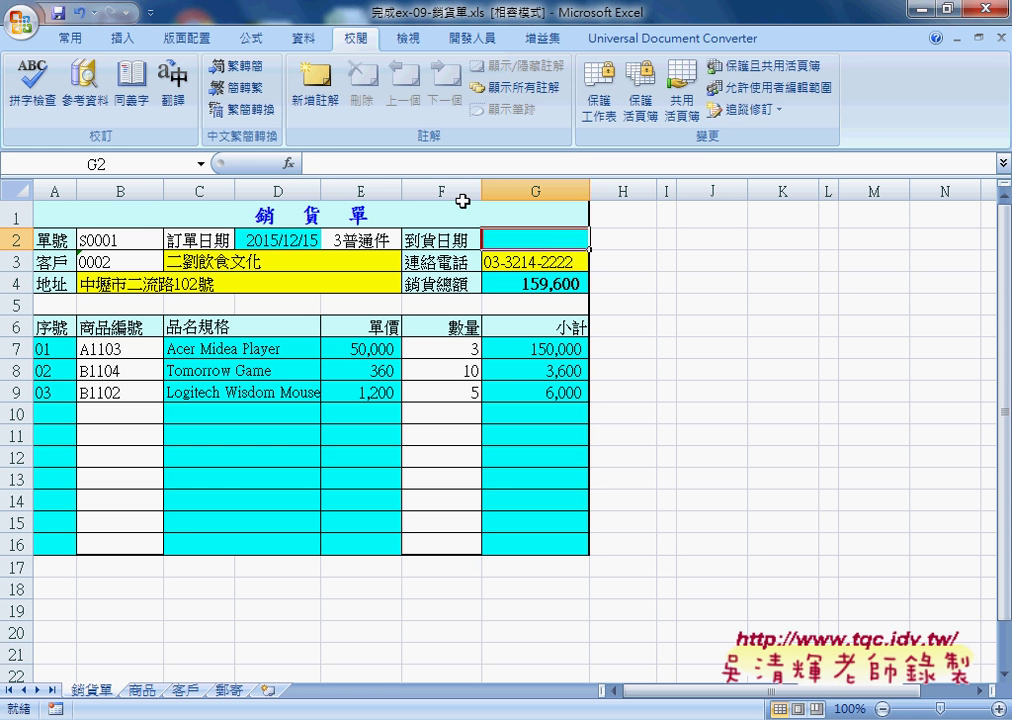
{"action": "left_click", "coordinate": [322, 165]}
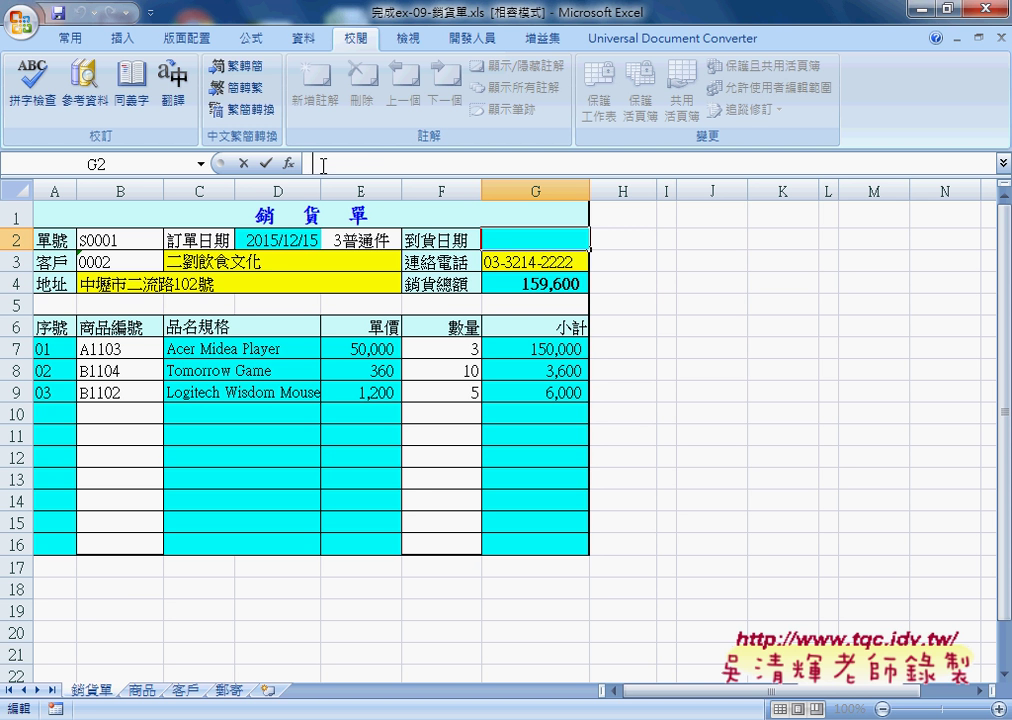
- In Insert Function, switch to the 日期及時間 category and select WORKDAY
{"action": "left_click", "coordinate": [288, 163]}
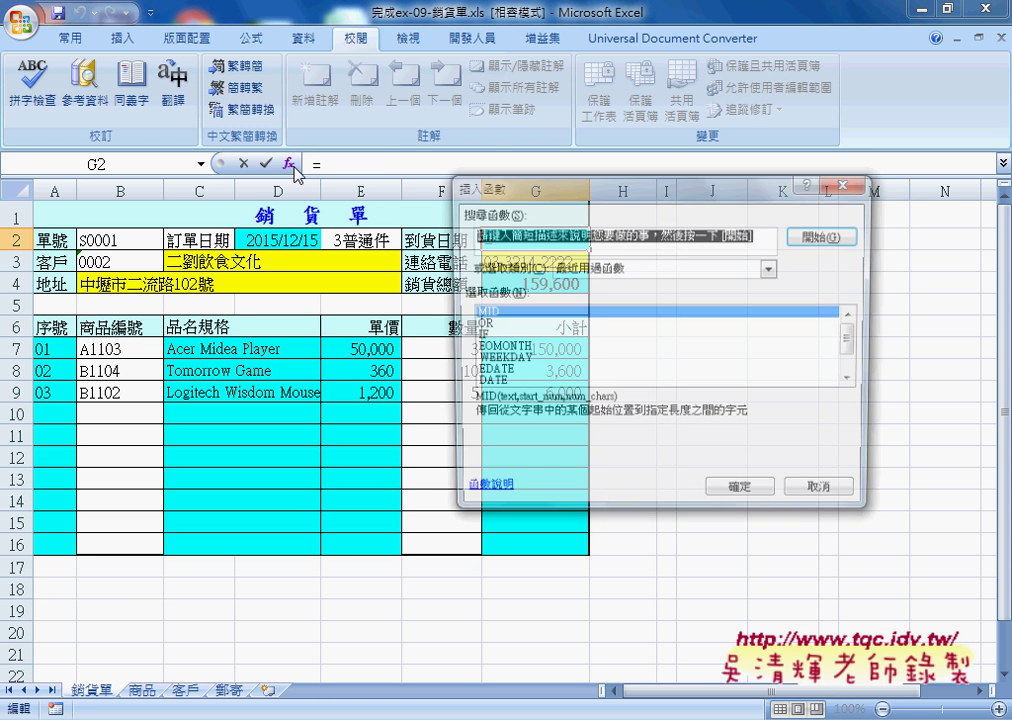
{"action": "left_click", "coordinate": [771, 268]}
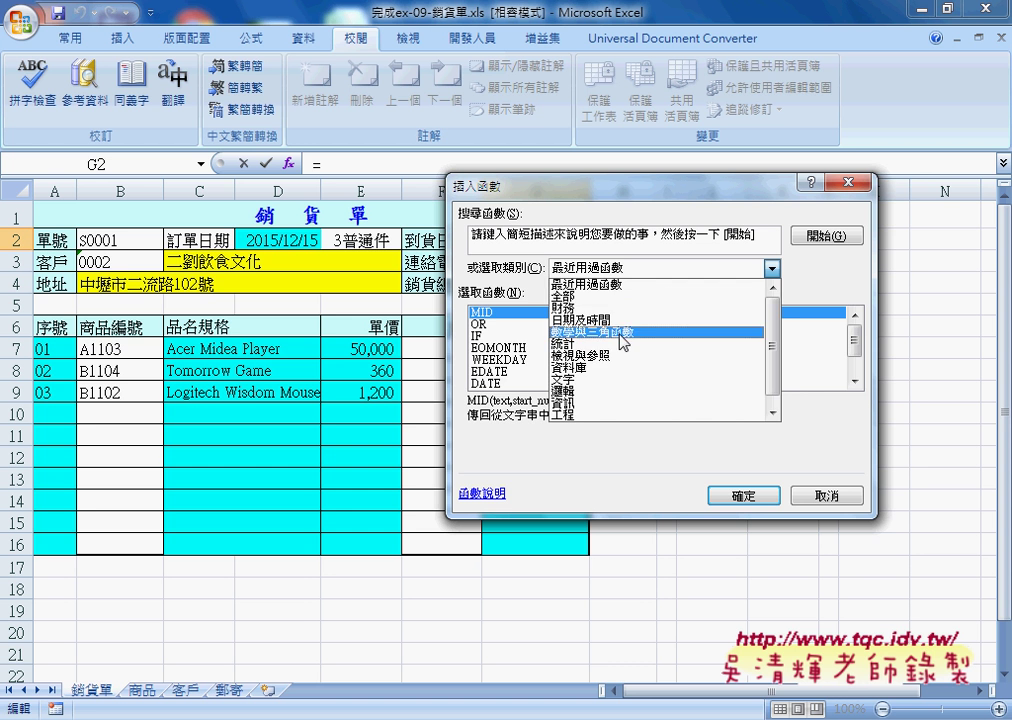
{"action": "left_click", "coordinate": [596, 320]}
{"action": "left_click_drag", "start_coordinate": [854, 318], "coordinate": [858, 386]}
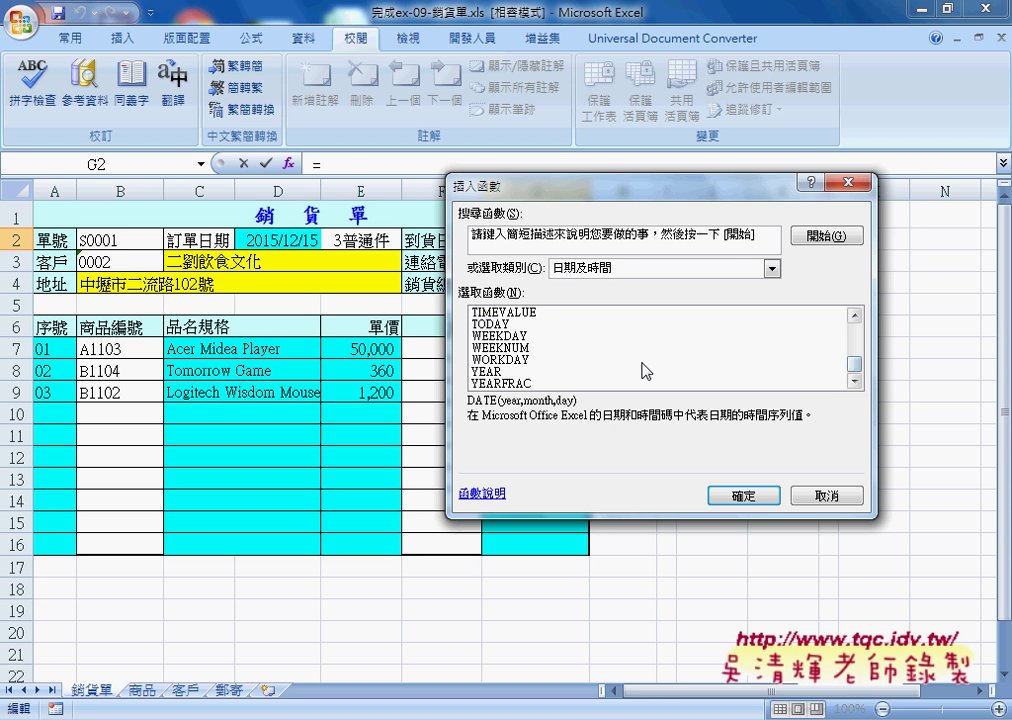
{"action": "left_click", "coordinate": [518, 360]}
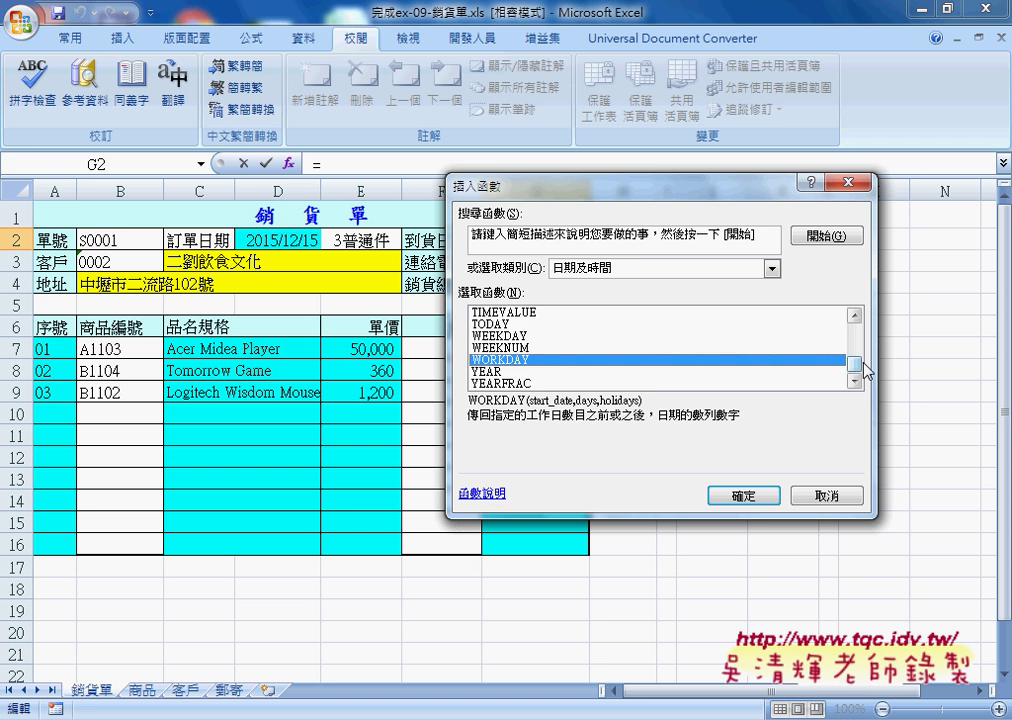
{"action": "left_click_drag", "start_coordinate": [855, 363], "coordinate": [857, 354]}
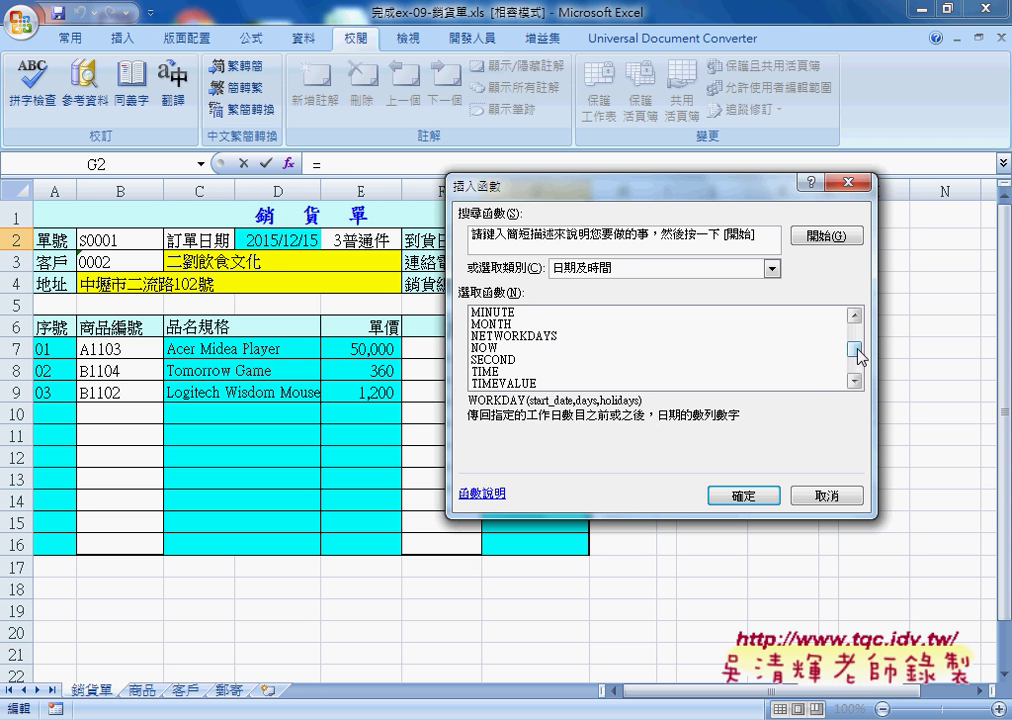
{"action": "left_click_drag", "start_coordinate": [856, 349], "coordinate": [860, 383]}
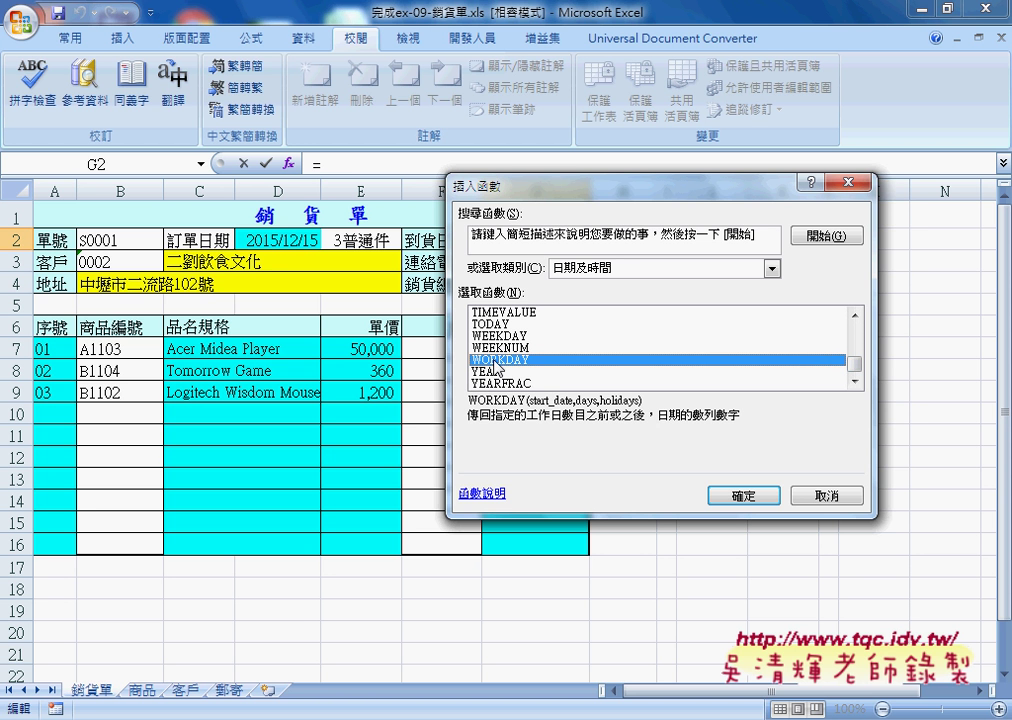
- Set WORKDAY's Start_date to order date D2 and move to the Days argument
{"action": "left_click", "coordinate": [748, 496]}
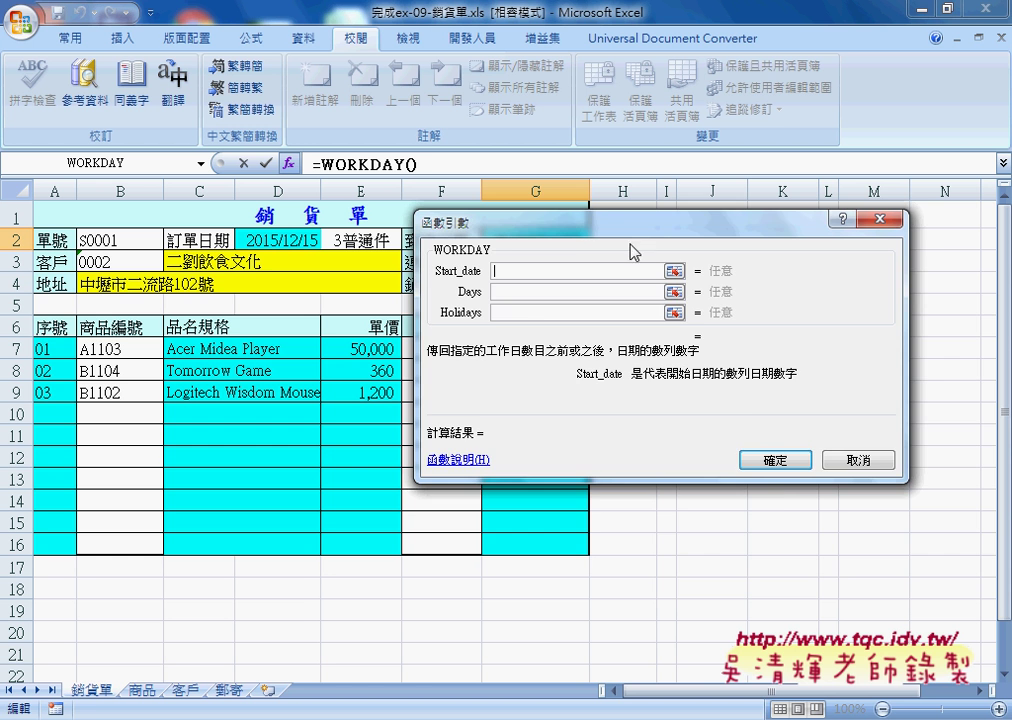
{"action": "left_click_drag", "start_coordinate": [626, 231], "coordinate": [724, 339]}
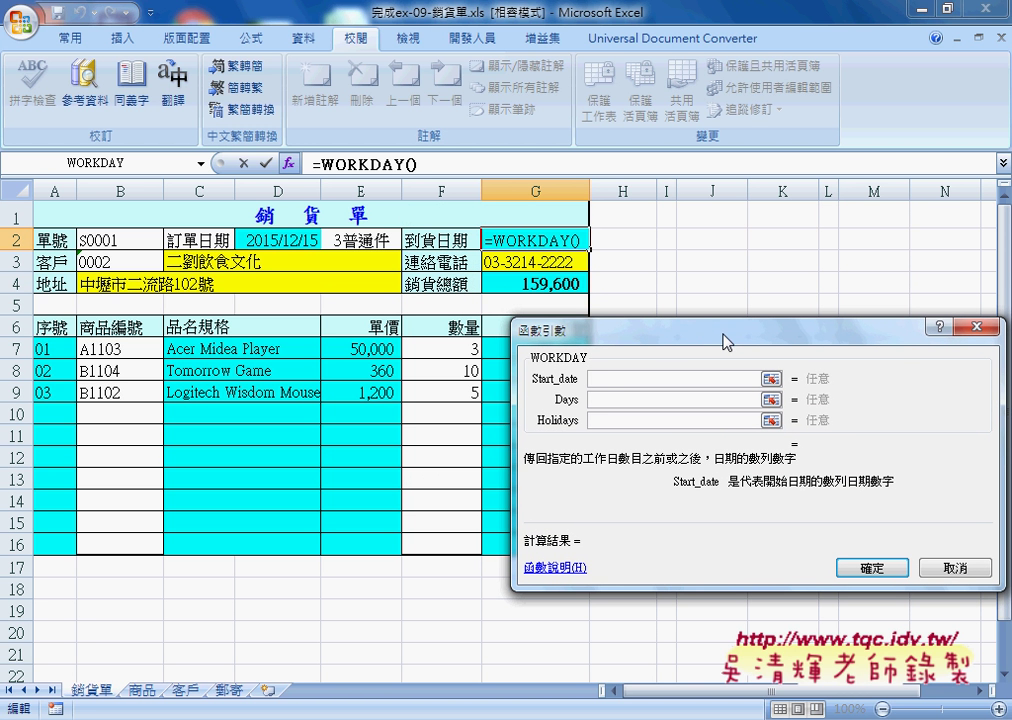
{"action": "left_click", "coordinate": [240, 241]}
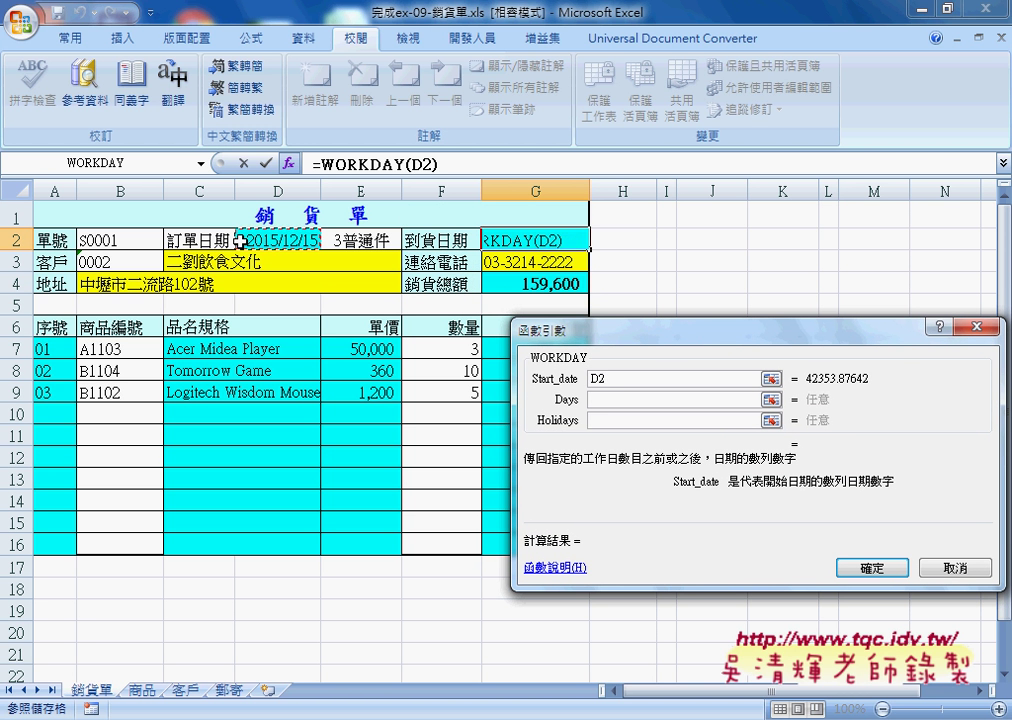
{"action": "left_click", "coordinate": [600, 400]}
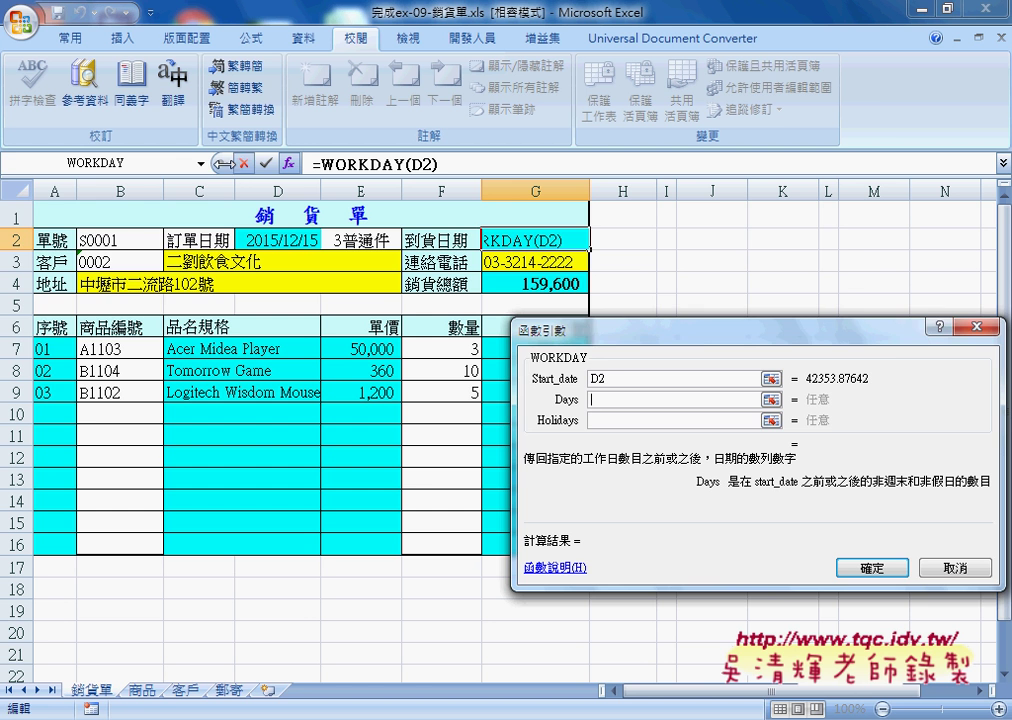
- Pick VLOOKUP from the 檢視與參照 category via 其他函數 as WORKDAY's day count
{"action": "left_click", "coordinate": [202, 163]}
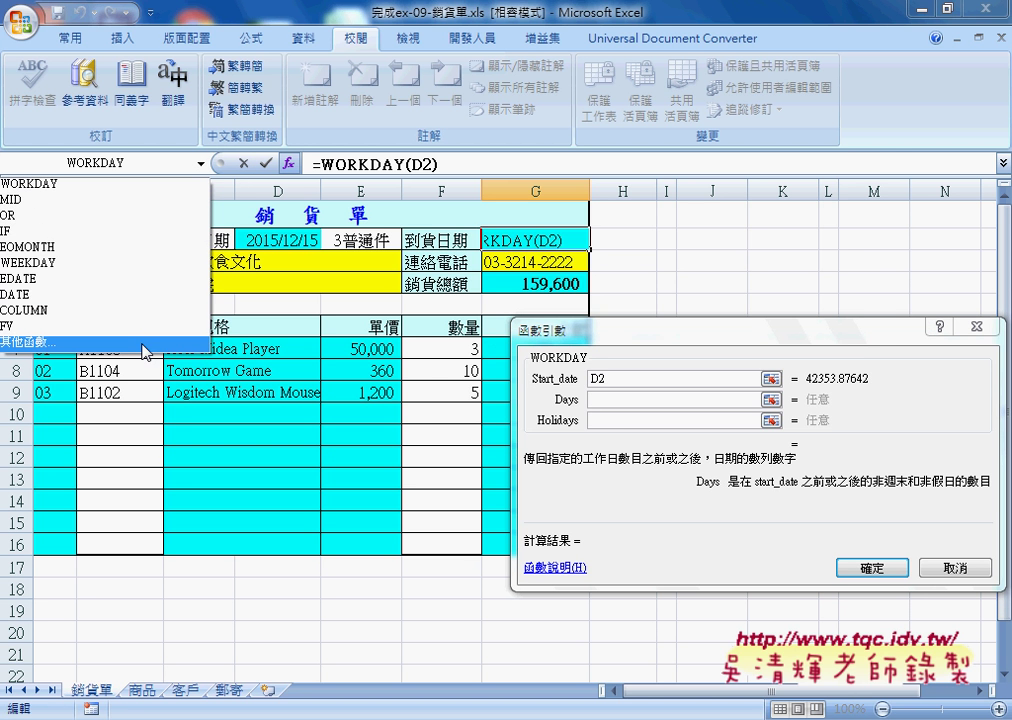
{"action": "left_click", "coordinate": [143, 349]}
{"action": "left_click", "coordinate": [772, 268]}
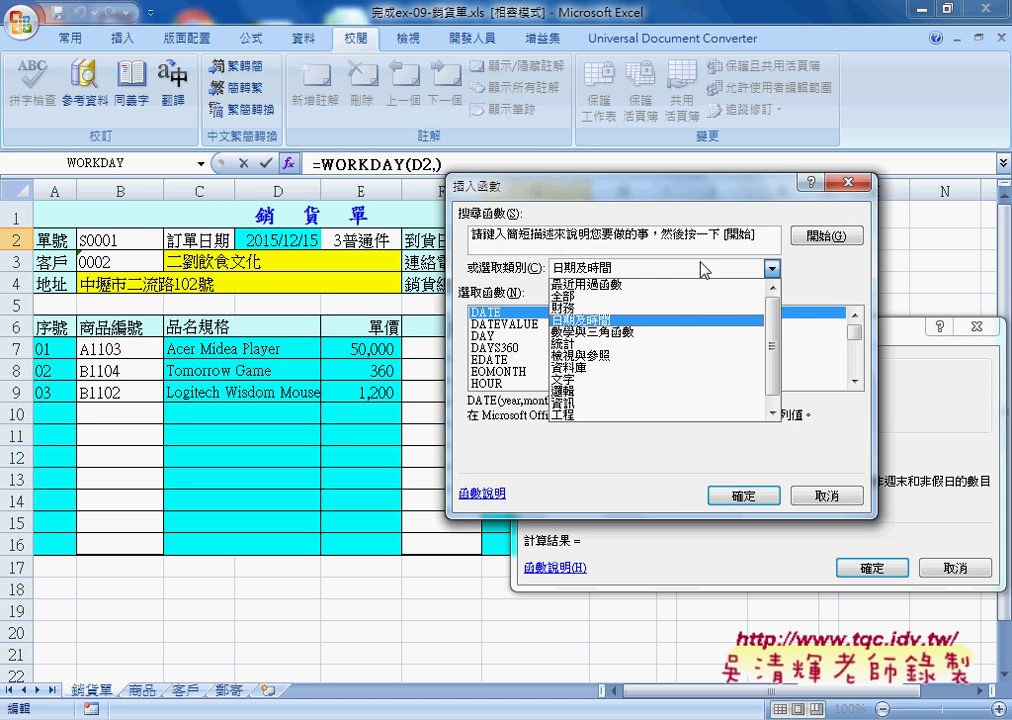
{"action": "left_click", "coordinate": [690, 355]}
{"action": "scroll", "coordinate": [854, 354], "scroll_direction": "down", "scroll_amount": 4}
{"action": "left_click", "coordinate": [780, 383]}
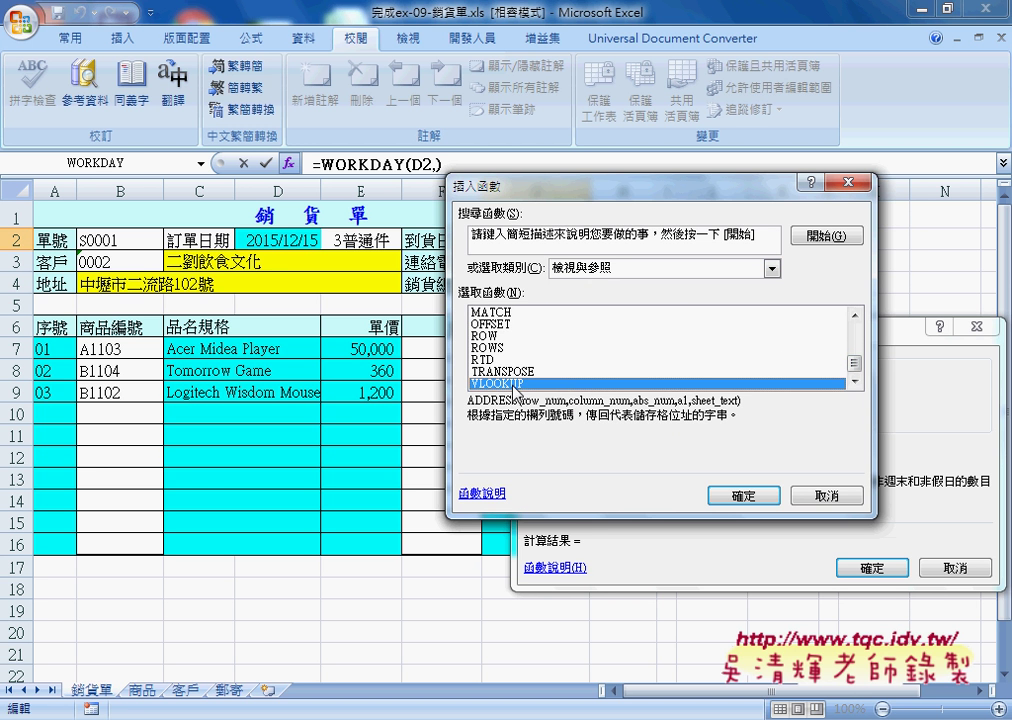
{"action": "left_click", "coordinate": [748, 497]}
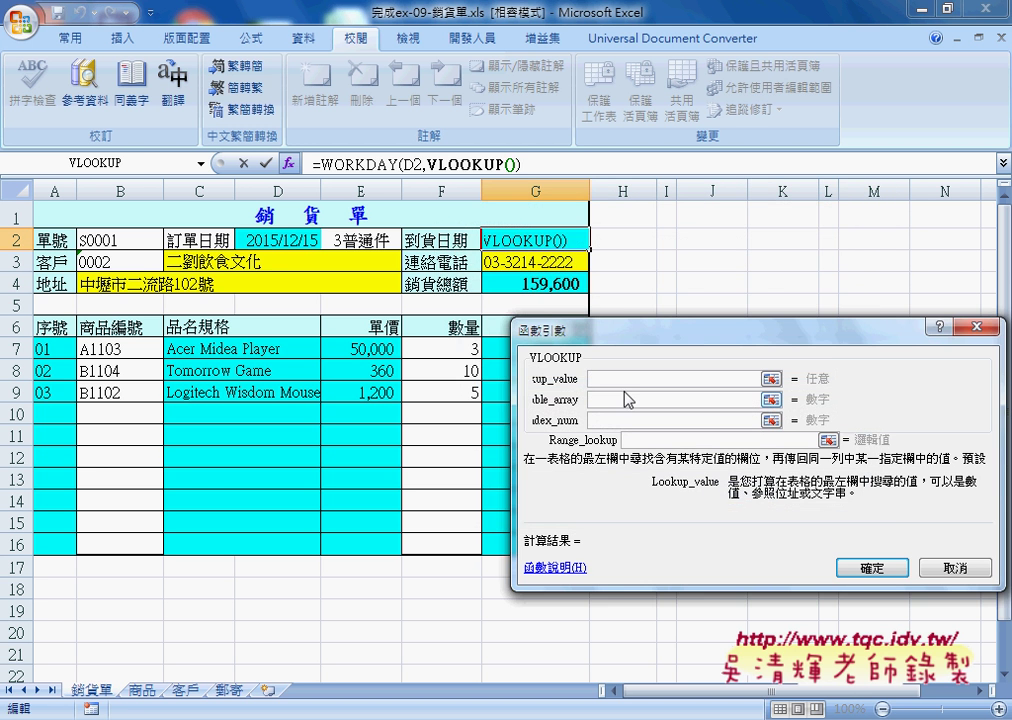
- Fill VLOOKUP with E2, 郵寄TABLE, column 2 and match type 0, giving 2015/12/22
{"action": "left_click", "coordinate": [368, 240]}
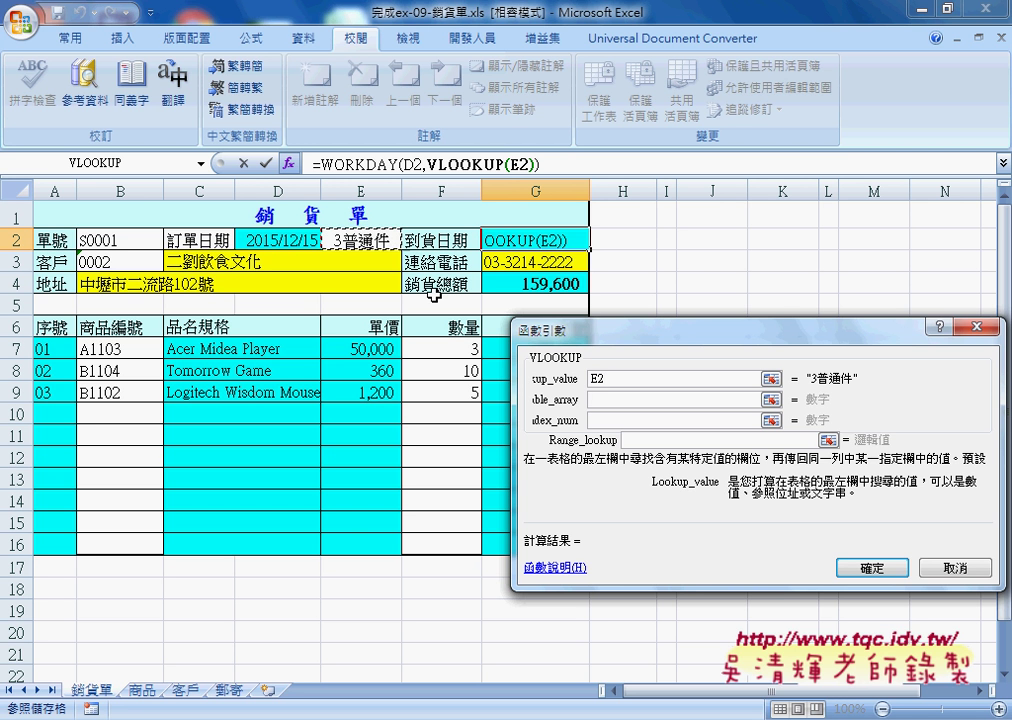
{"action": "left_click", "coordinate": [613, 400]}
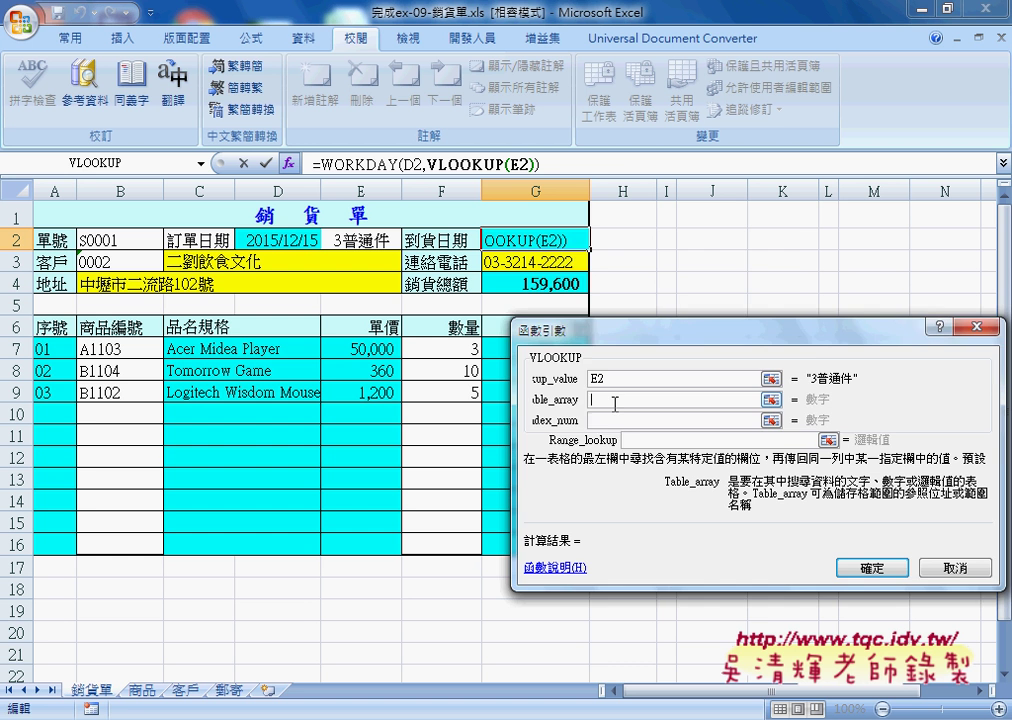
{"action": "key", "text": "F3"}
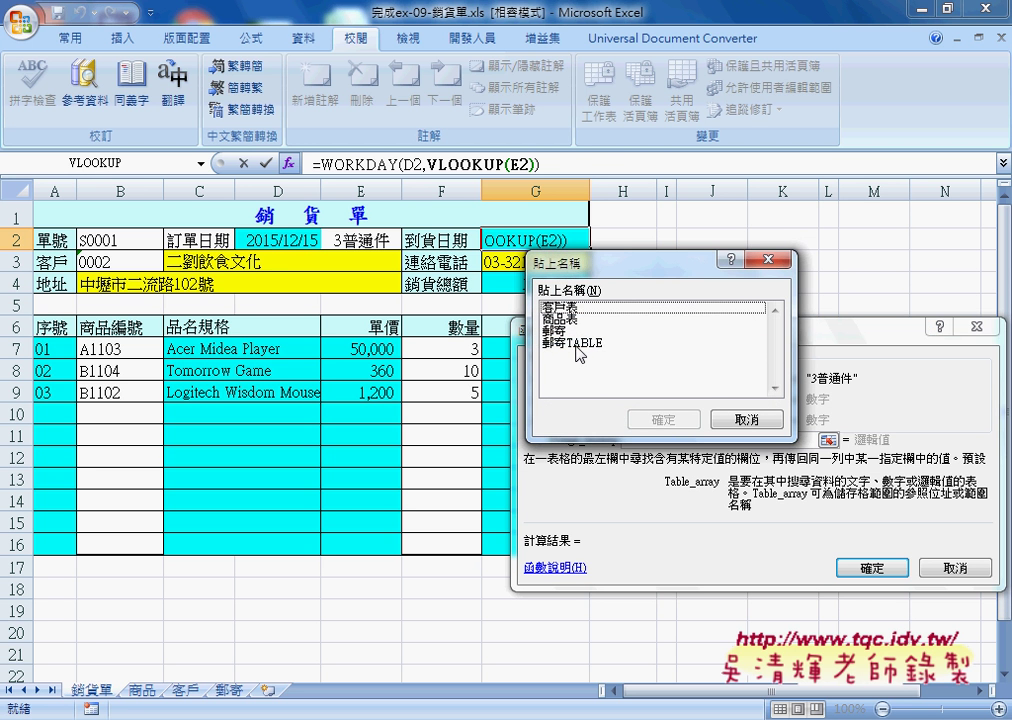
{"action": "left_click", "coordinate": [578, 344]}
{"action": "left_click", "coordinate": [675, 420]}
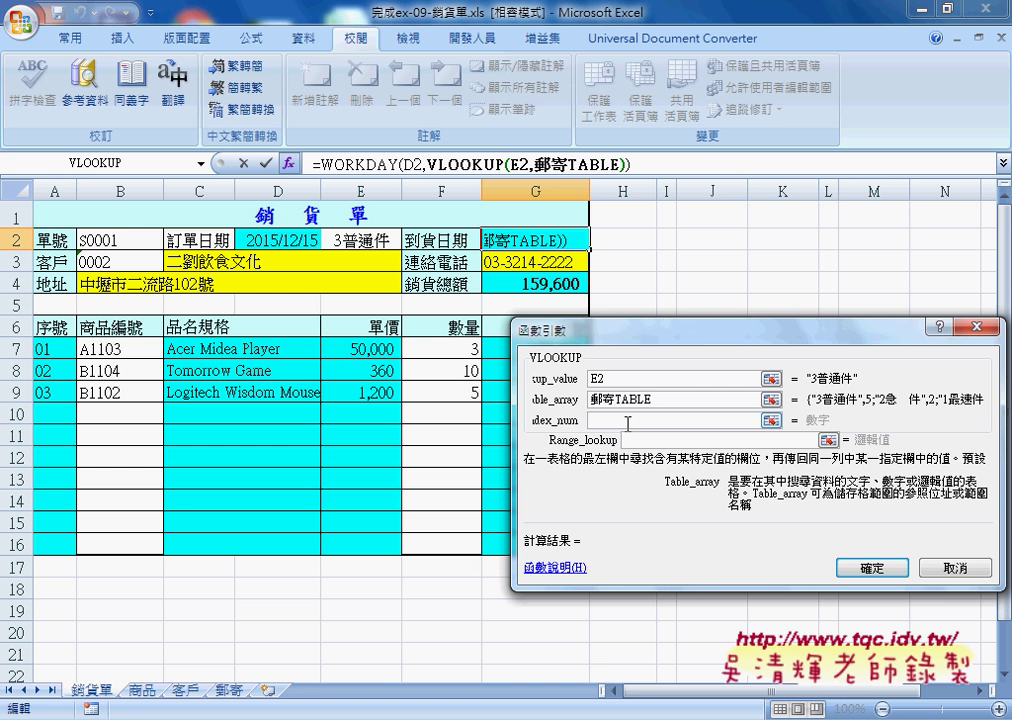
{"action": "left_click", "coordinate": [628, 421]}
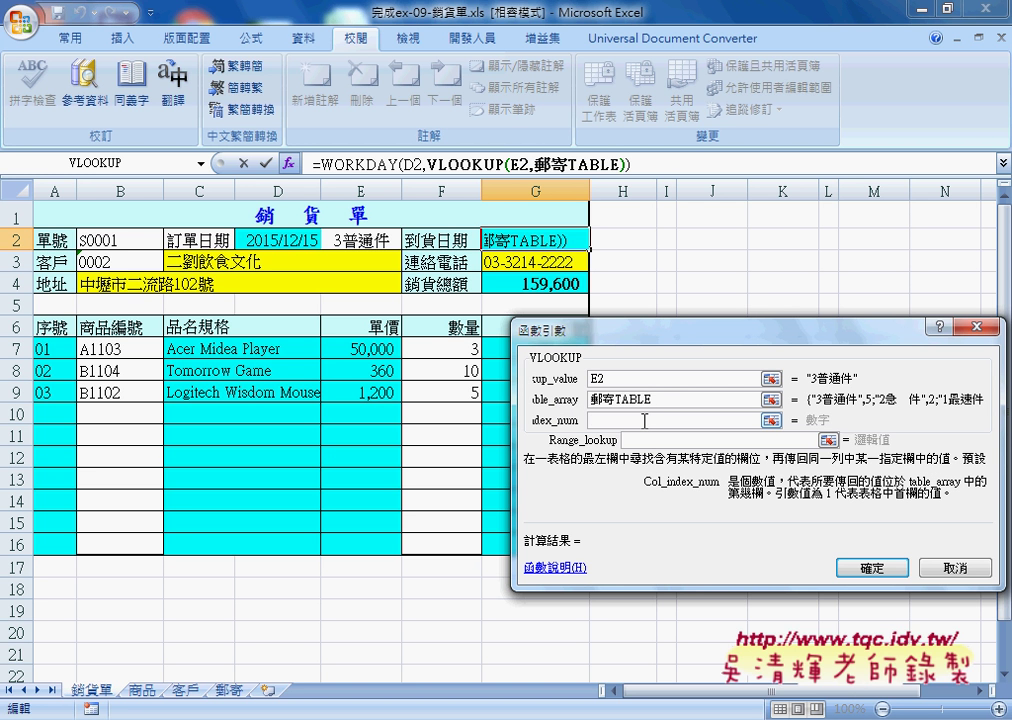
{"action": "type", "text": "2"}
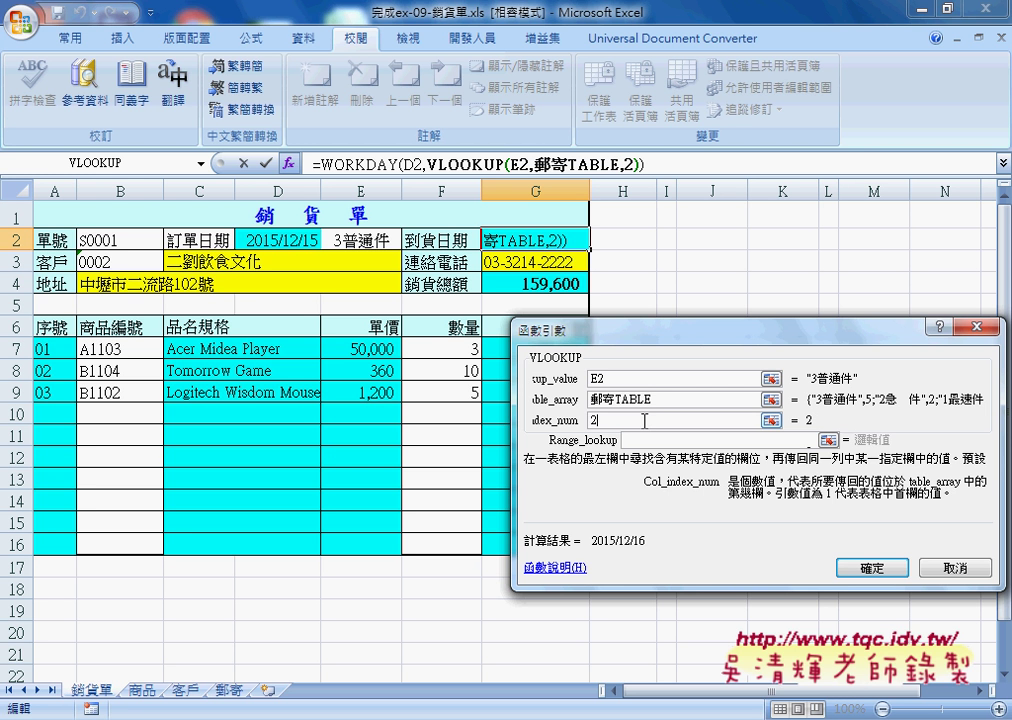
{"action": "left_click", "coordinate": [653, 439]}
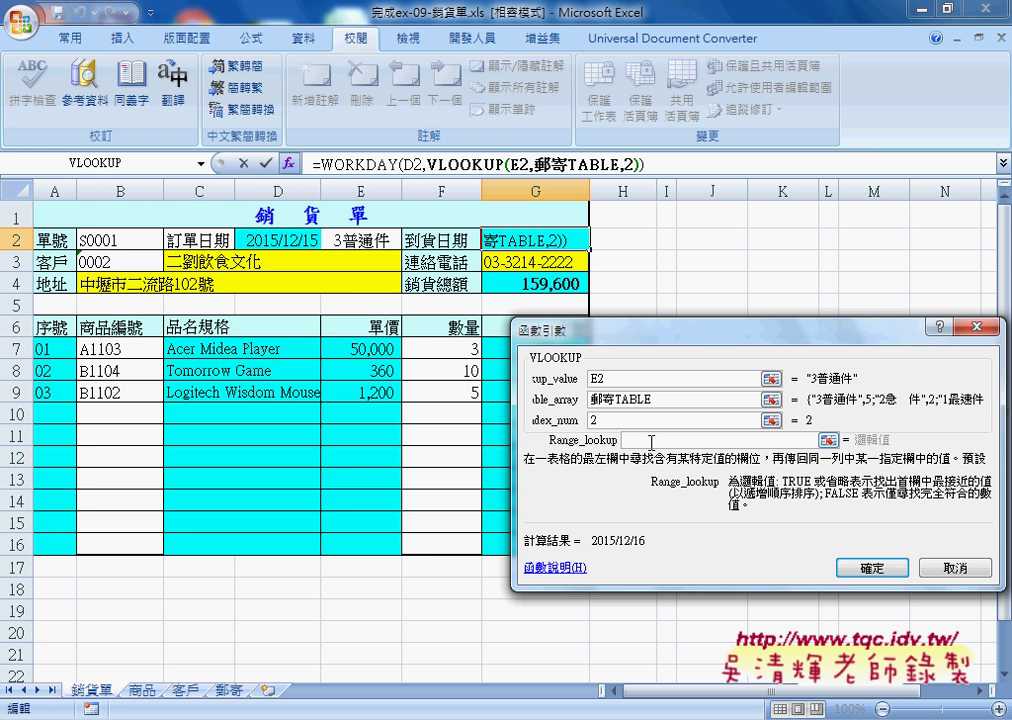
{"action": "type", "text": "0"}
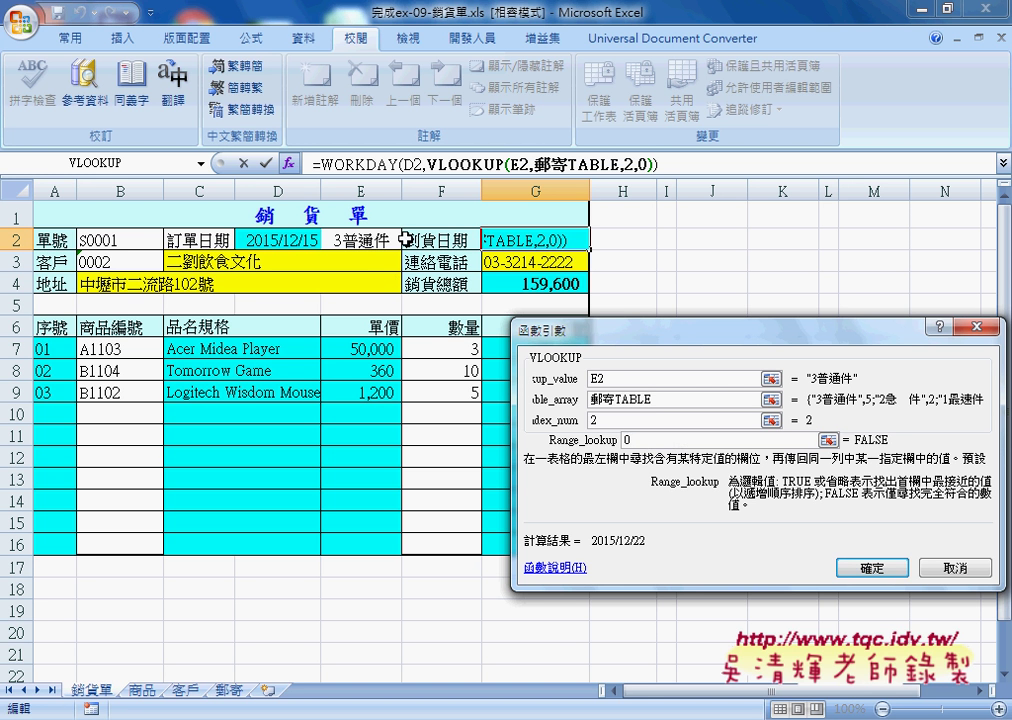
{"action": "left_click", "coordinate": [874, 566]}
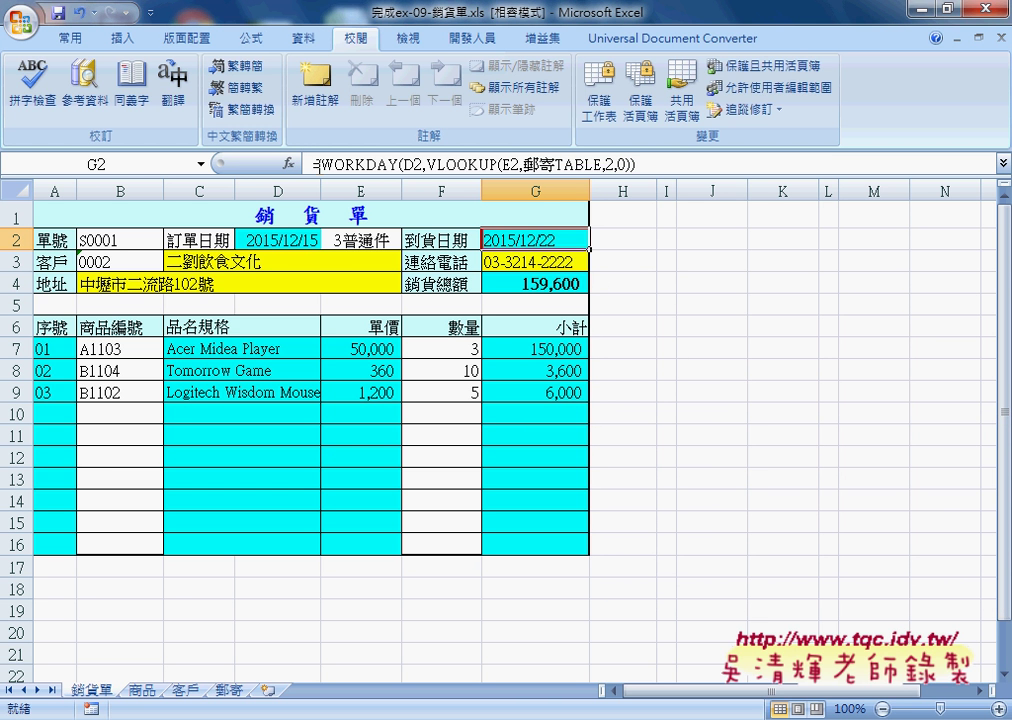
- Review G2's WORKDAY arguments without changes, then open the December 2015 calendar
{"action": "left_click", "coordinate": [345, 163]}
{"action": "left_click", "coordinate": [289, 163]}
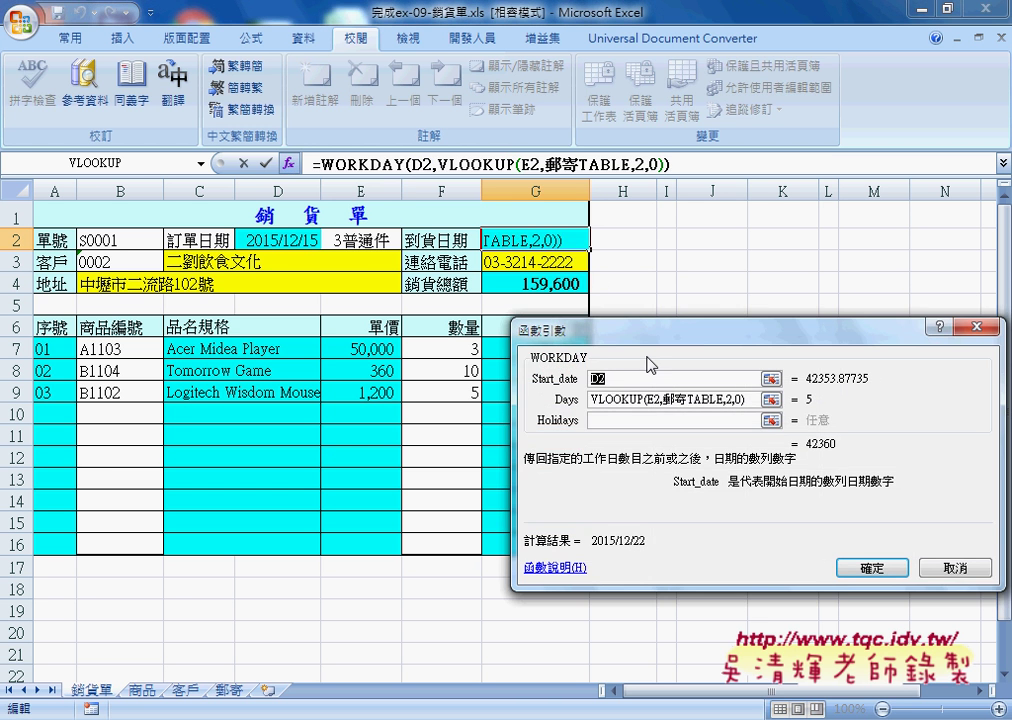
{"action": "left_click_drag", "start_coordinate": [545, 327], "coordinate": [617, 199]}
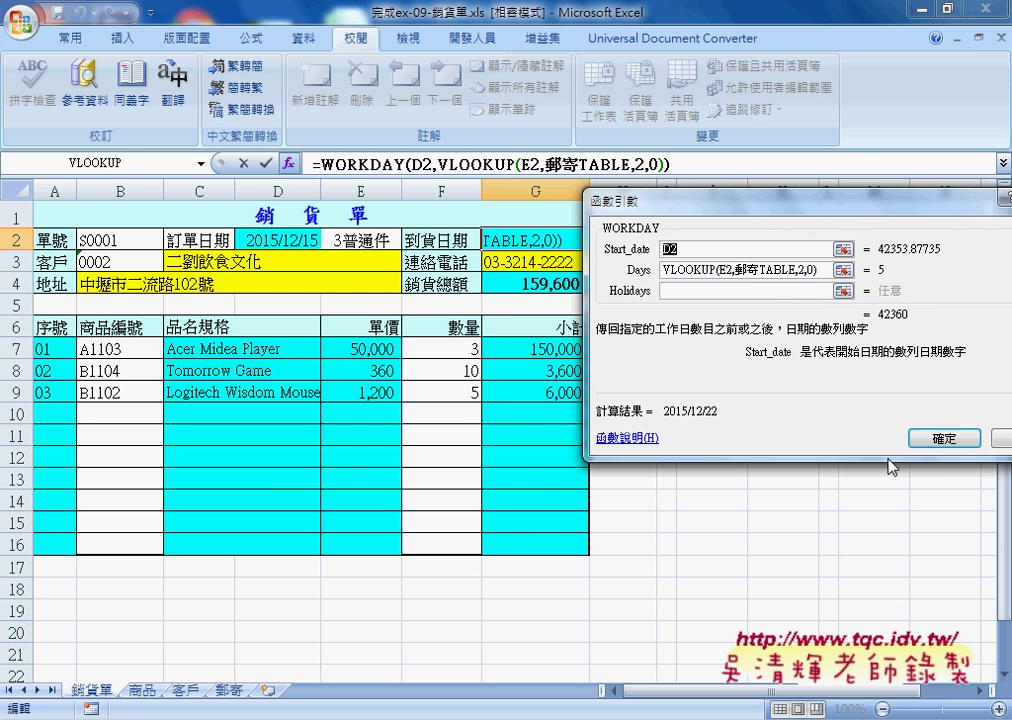
{"action": "left_click", "coordinate": [945, 439]}
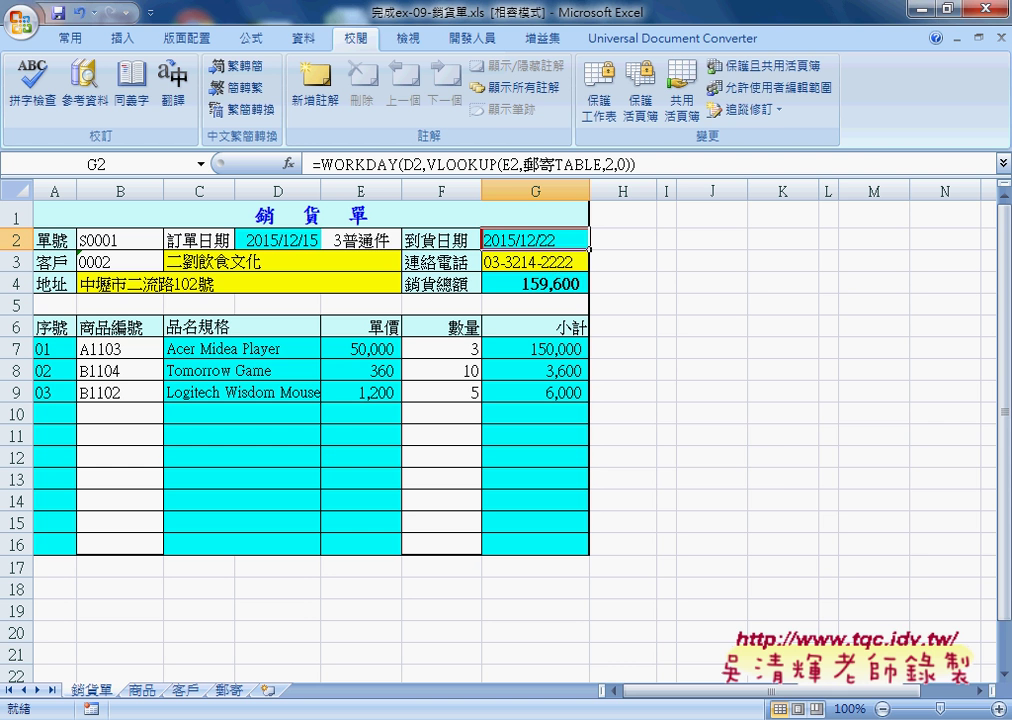
{"action": "left_click", "coordinate": [970, 719]}
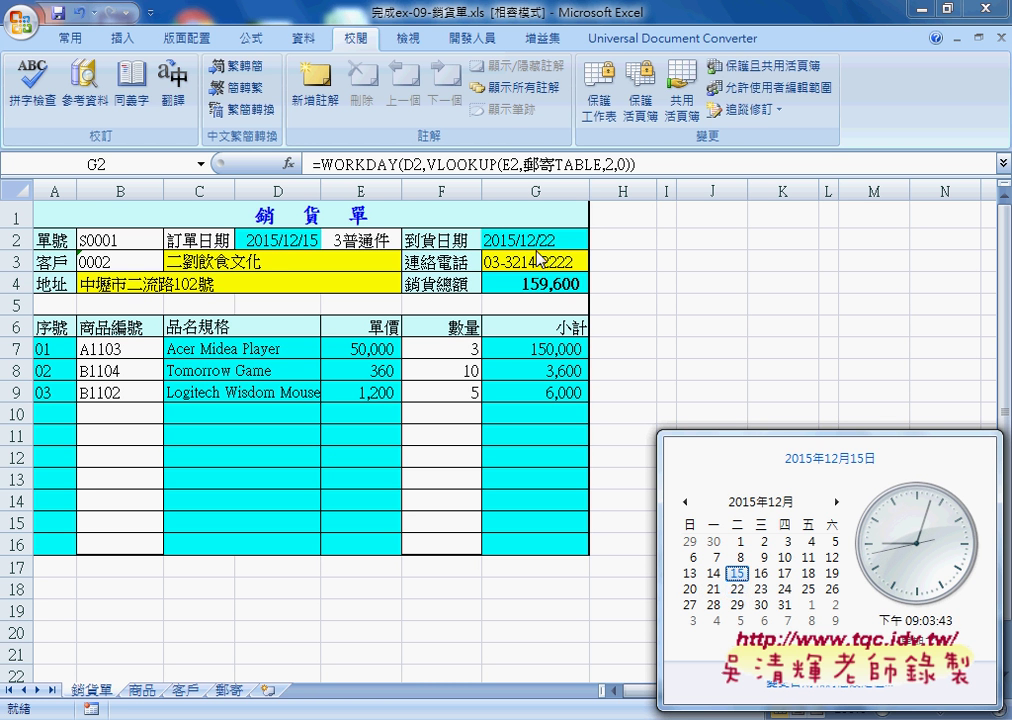
- Review G2's WORKDAY arguments, including holidays, and close without changes, keeping 2015/12/22
{"action": "left_click", "coordinate": [535, 240]}
{"action": "left_click", "coordinate": [367, 163]}
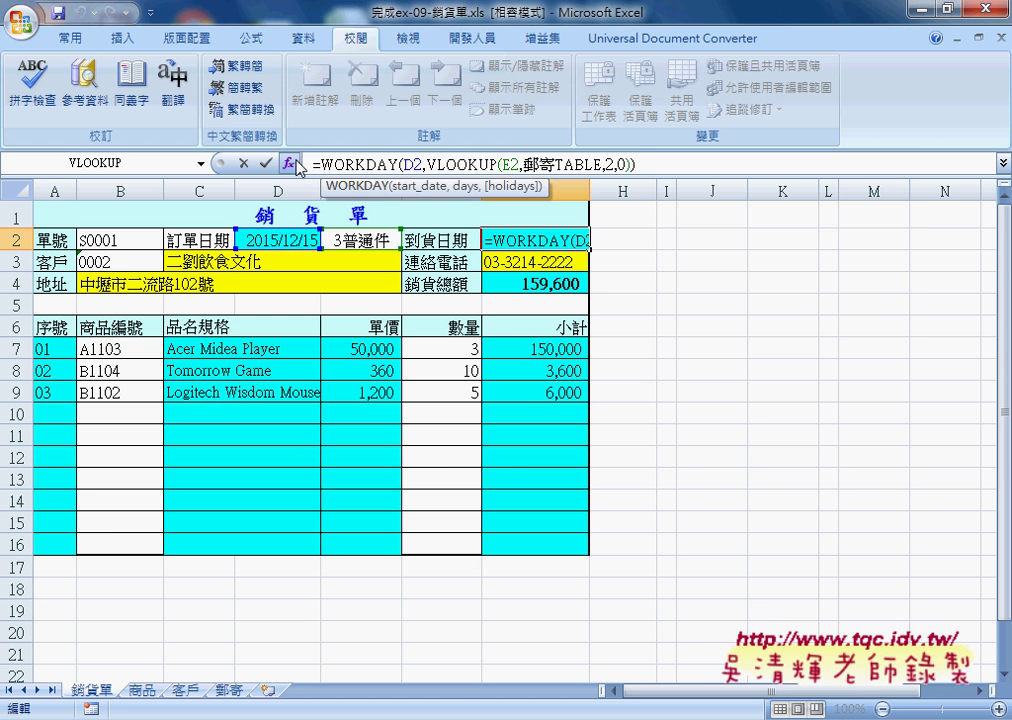
{"action": "left_click", "coordinate": [288, 162]}
{"action": "left_click", "coordinate": [619, 289]}
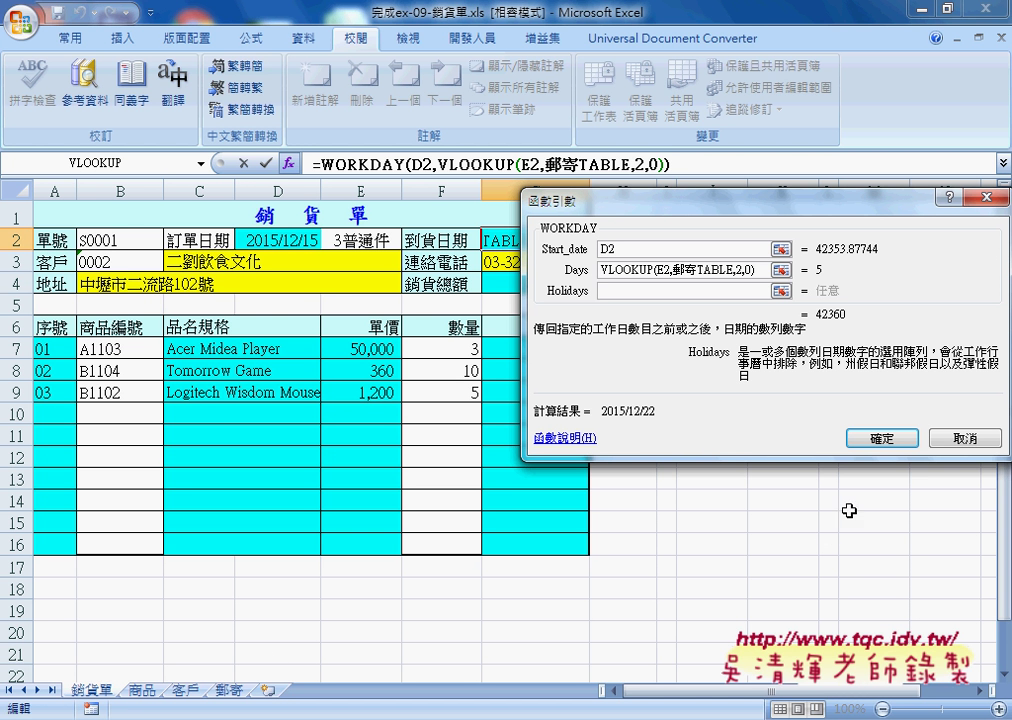
{"action": "left_click", "coordinate": [868, 438]}
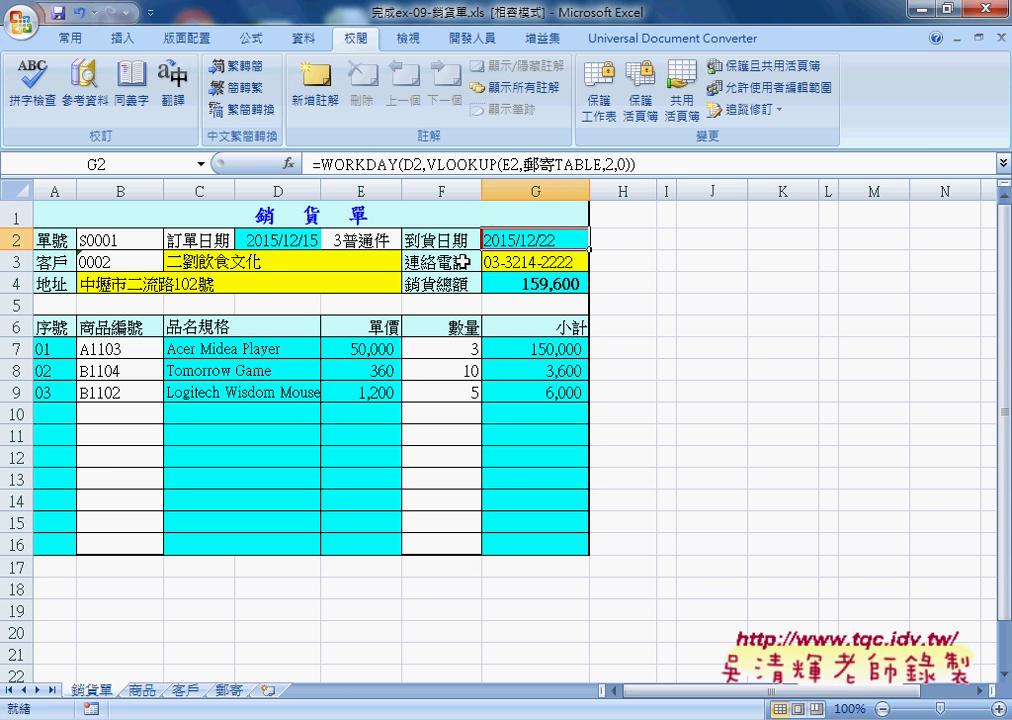
- Name the 客戶 sheet's A1:A5 customer IDs from the 客戶編號 header, then return to 銷貨單
{"action": "left_click", "coordinate": [135, 263]}
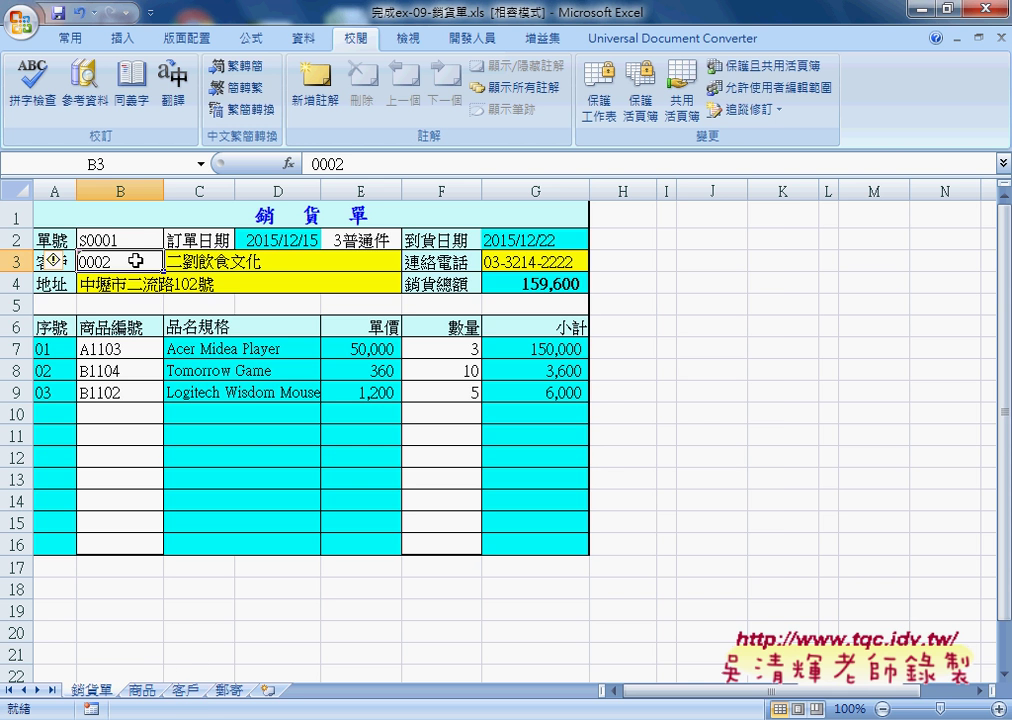
{"action": "left_click", "coordinate": [192, 690]}
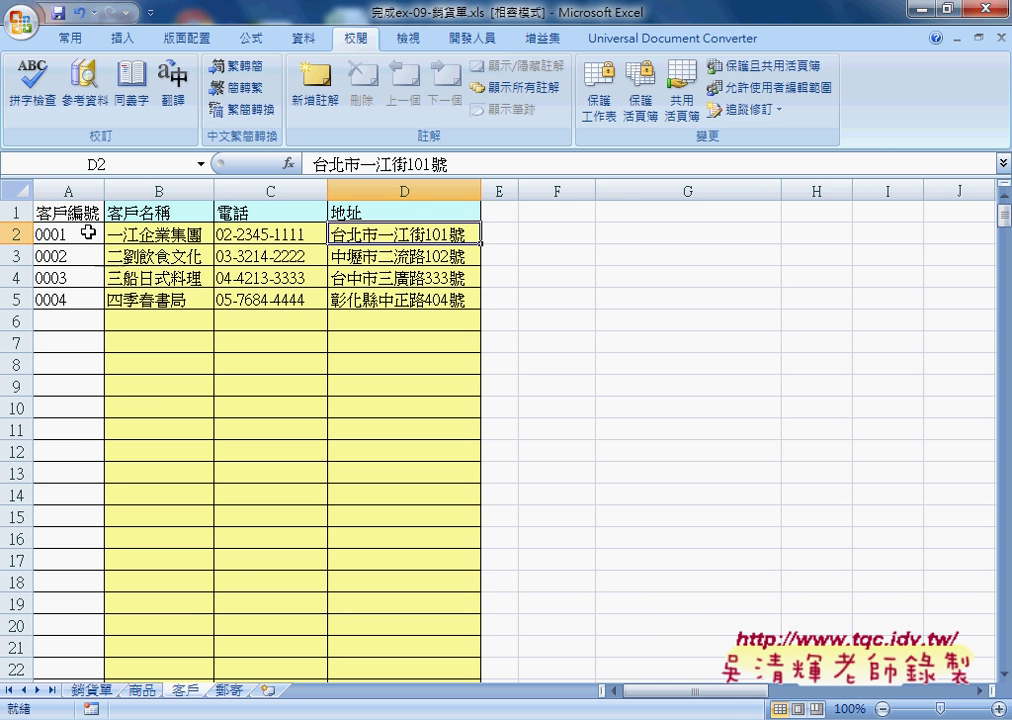
{"action": "left_click_drag", "start_coordinate": [78, 212], "coordinate": [75, 298]}
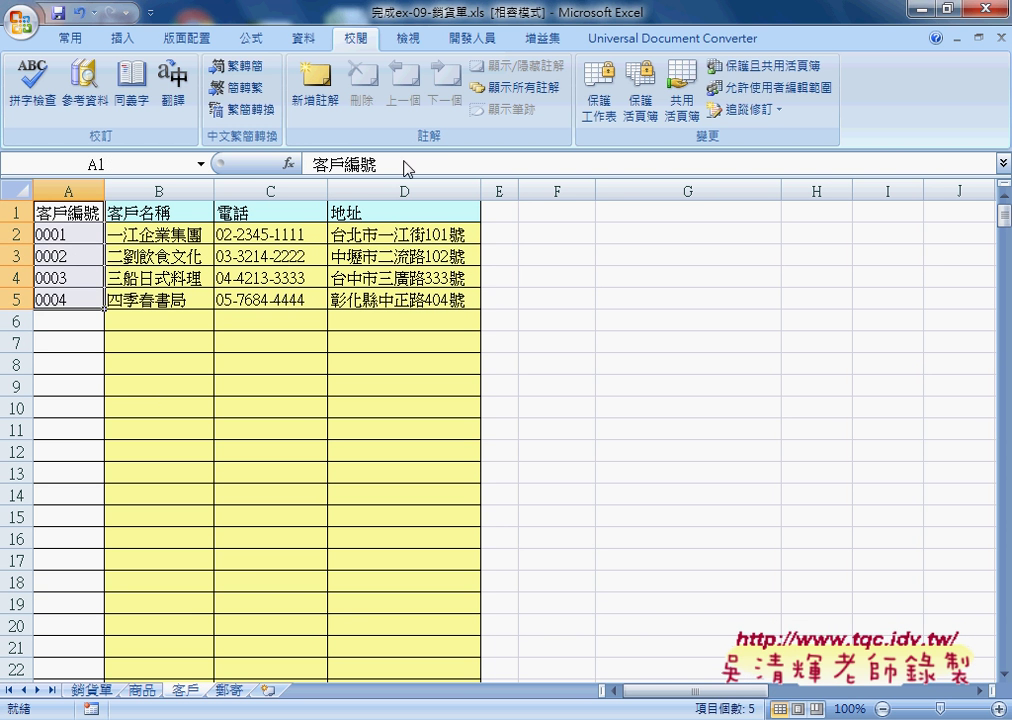
{"action": "left_click", "coordinate": [261, 42]}
{"action": "left_click", "coordinate": [600, 110]}
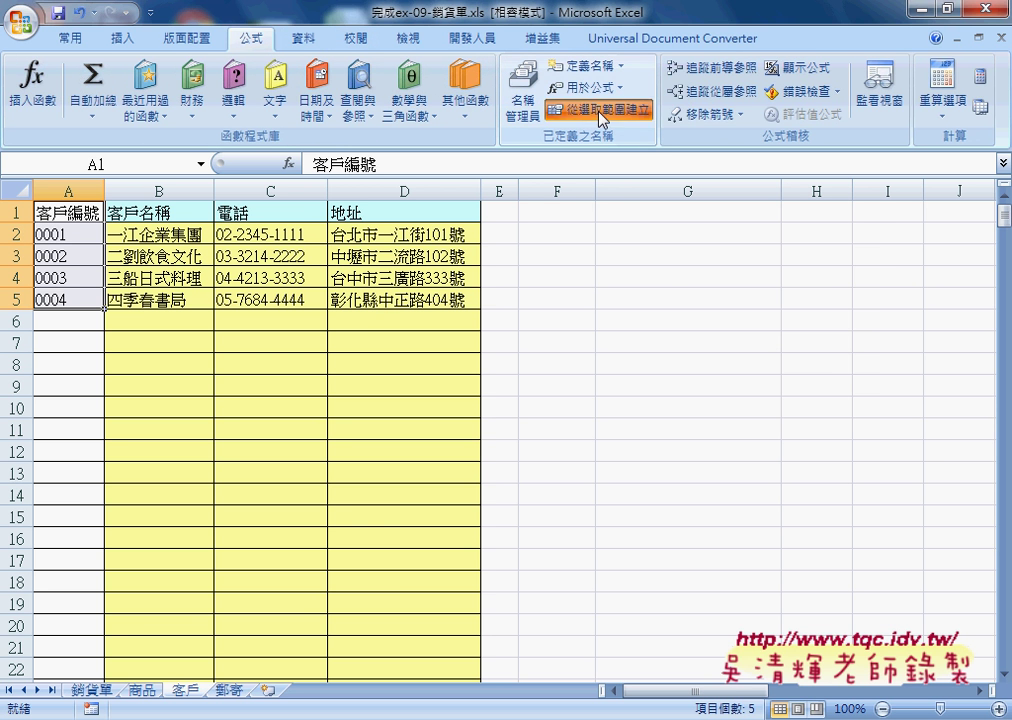
{"action": "left_click", "coordinate": [725, 386]}
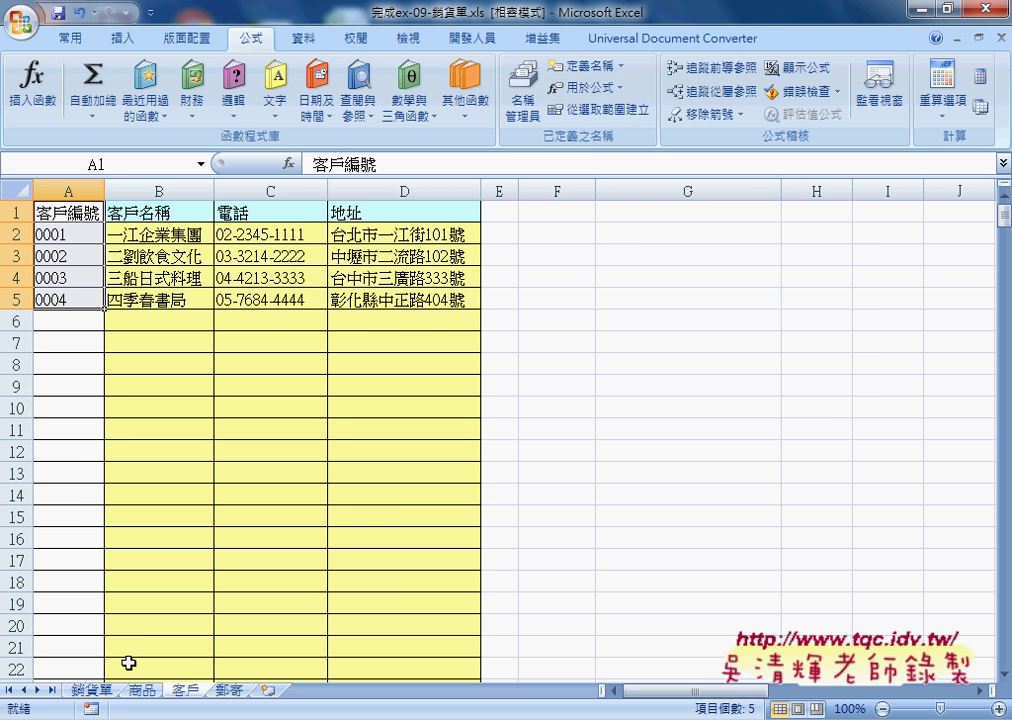
{"action": "left_click", "coordinate": [92, 690]}
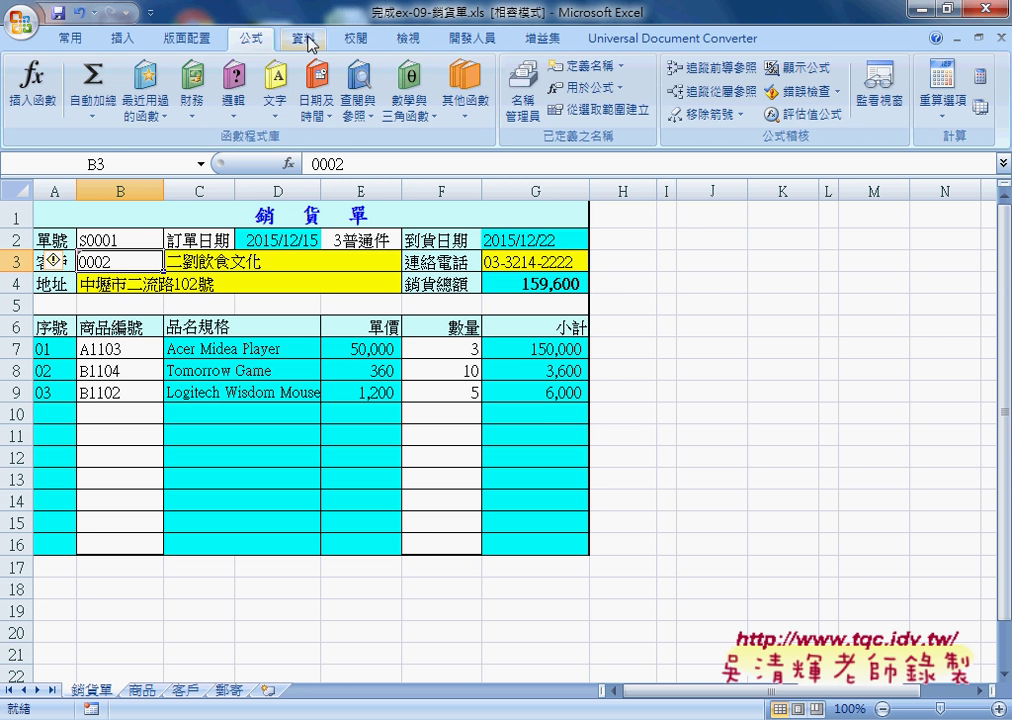
- Add a List data validation to B3 with 客戶編號 as the source
{"action": "left_click", "coordinate": [310, 42]}
{"action": "left_click", "coordinate": [668, 78]}
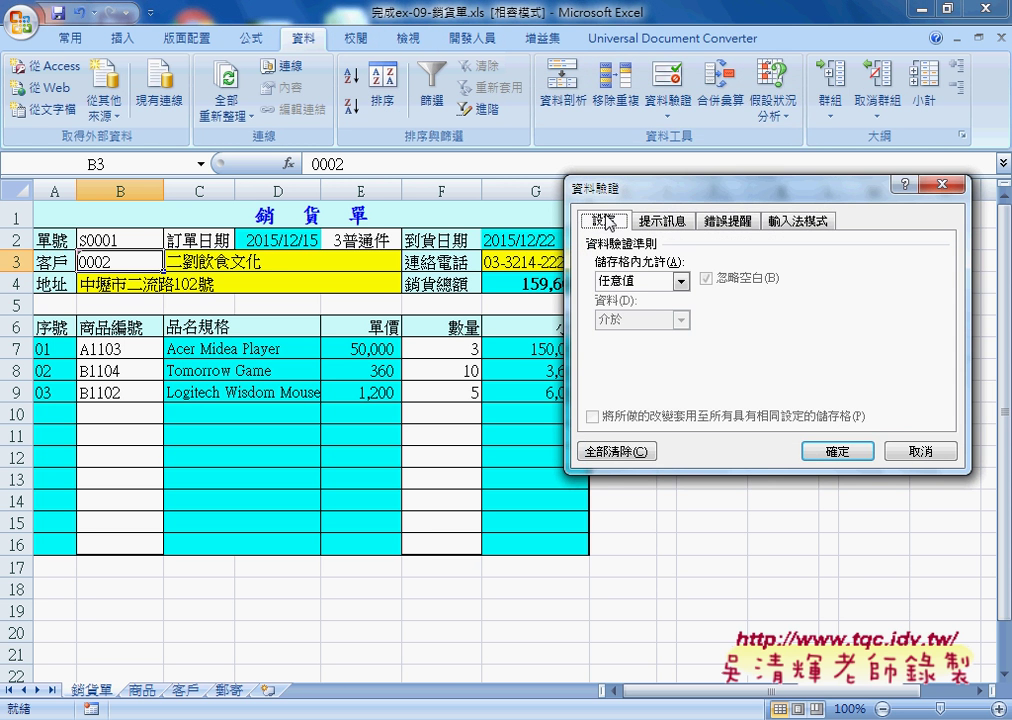
{"action": "left_click", "coordinate": [681, 281]}
{"action": "left_click", "coordinate": [642, 332]}
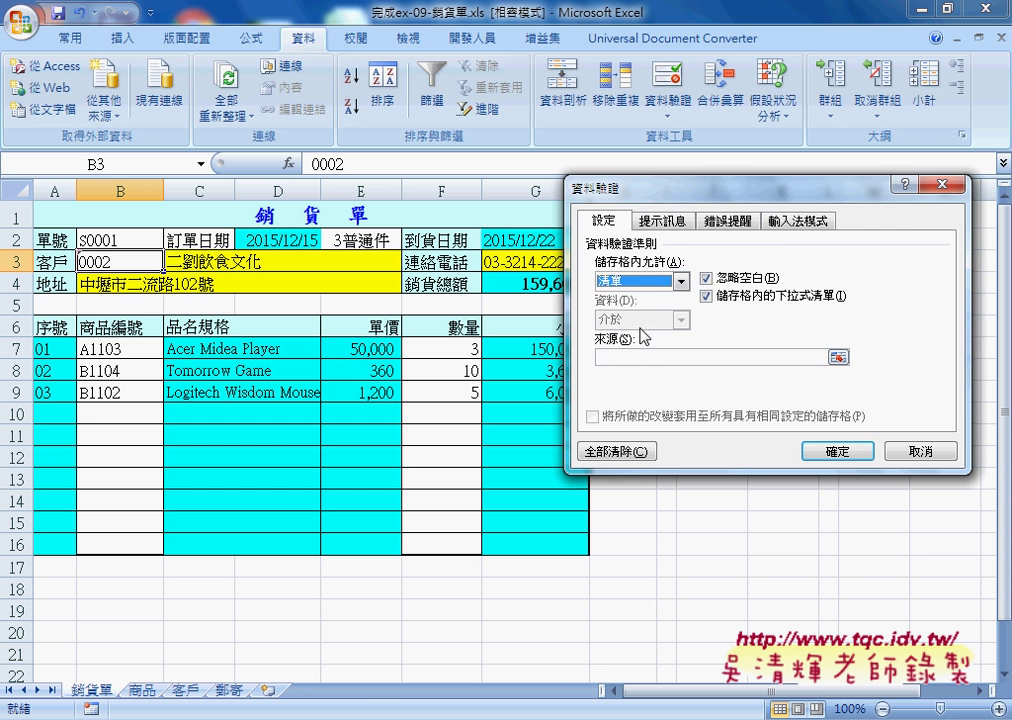
{"action": "left_click", "coordinate": [639, 357]}
{"action": "key", "text": "F3"}
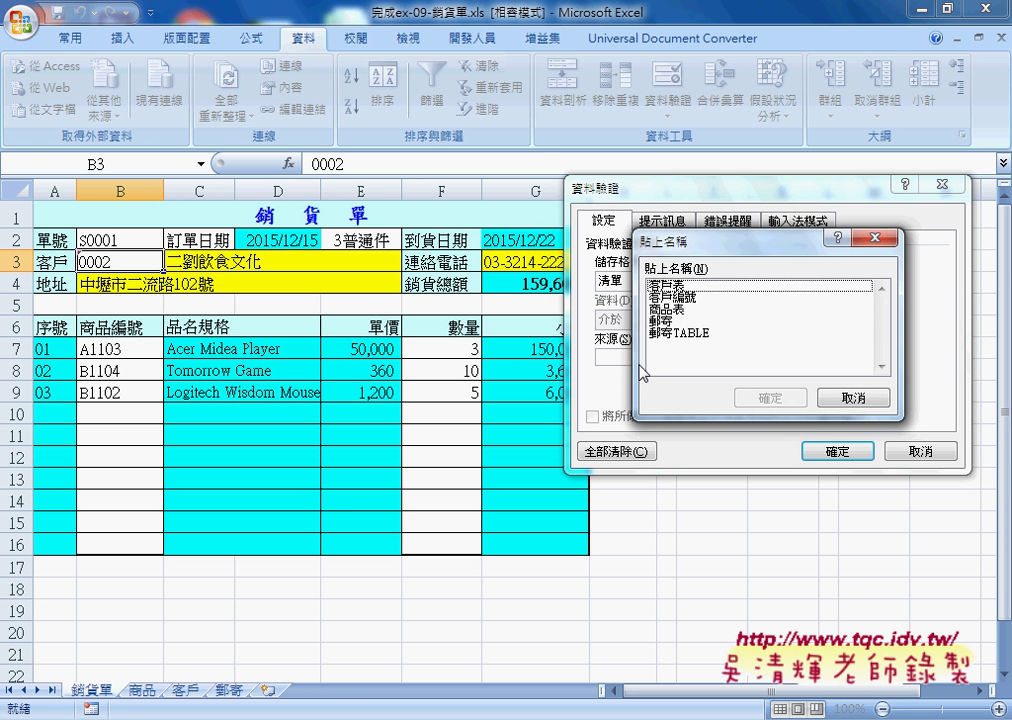
{"action": "left_click", "coordinate": [683, 298]}
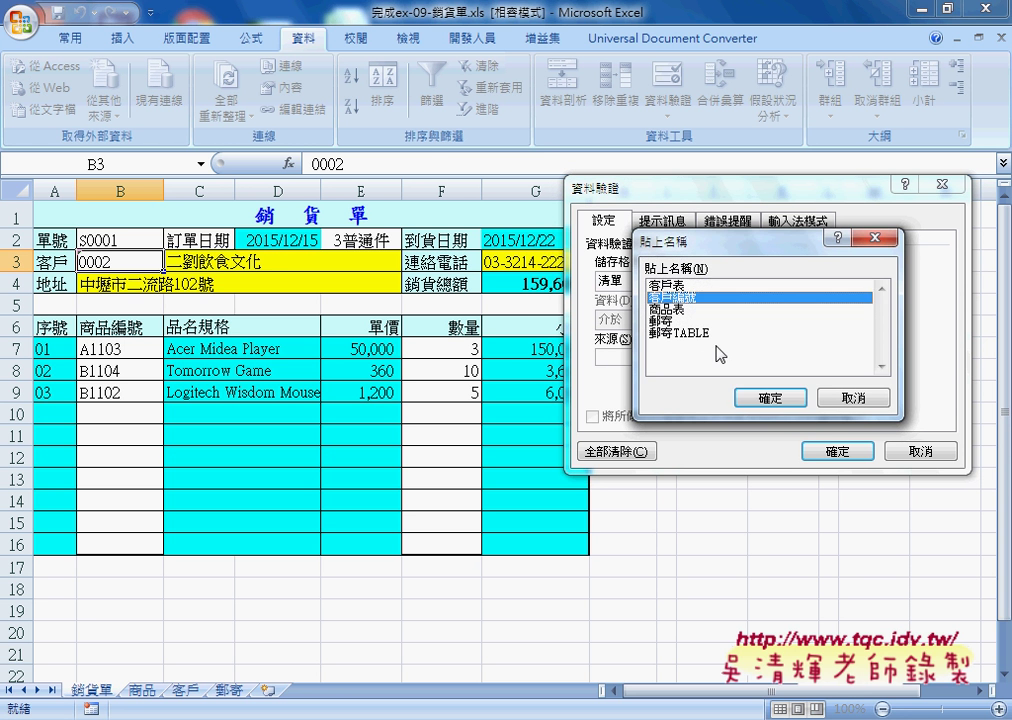
{"action": "left_click", "coordinate": [787, 400]}
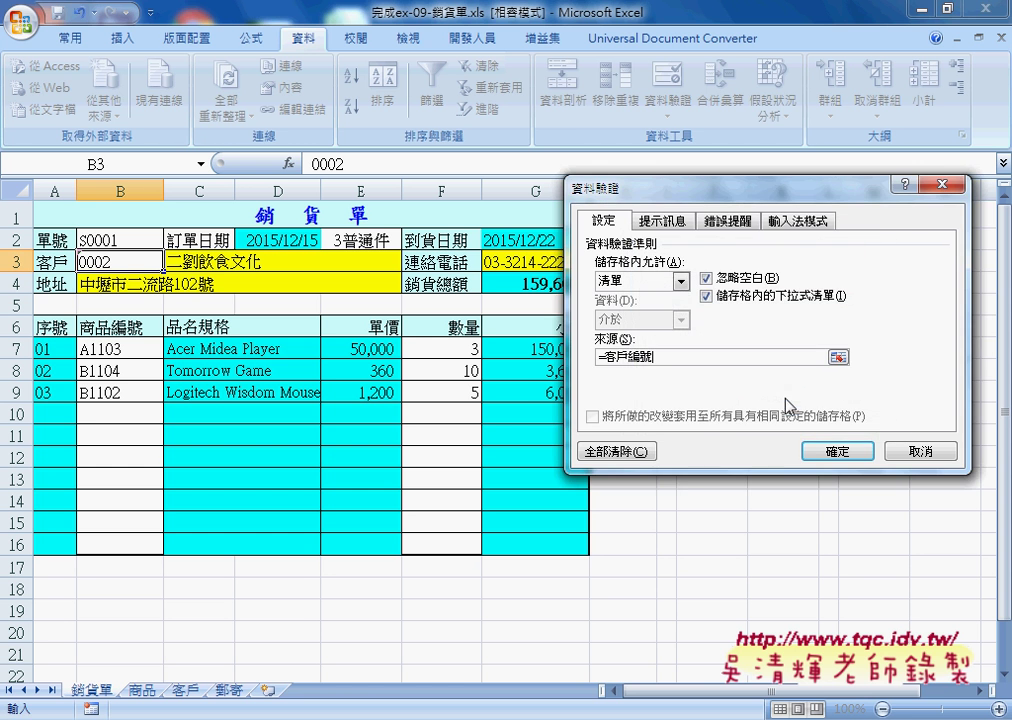
{"action": "left_click", "coordinate": [838, 452]}
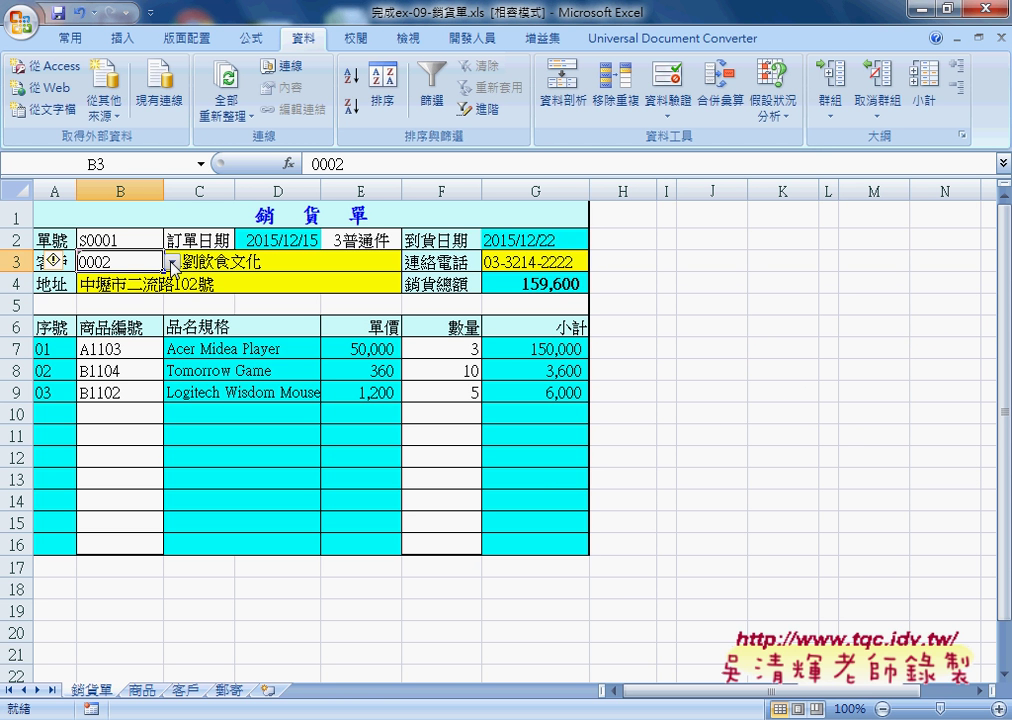
- Test B3's dropdown by choosing customer 0001, then switching back to 0002
{"action": "left_click", "coordinate": [172, 262]}
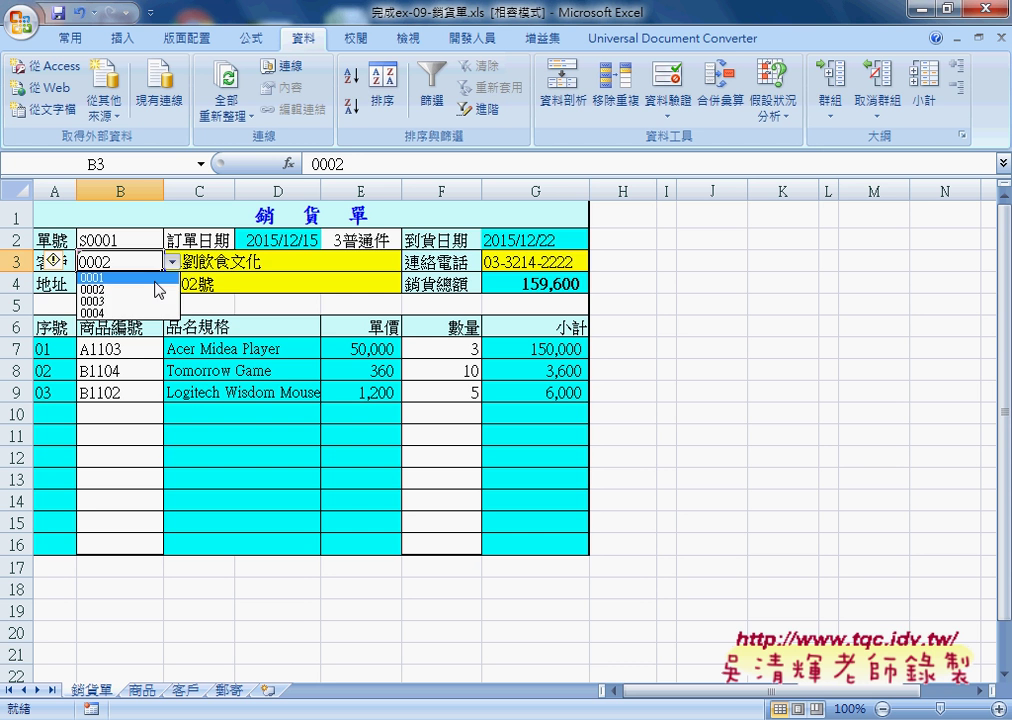
{"action": "left_click", "coordinate": [150, 279]}
{"action": "left_click", "coordinate": [172, 262]}
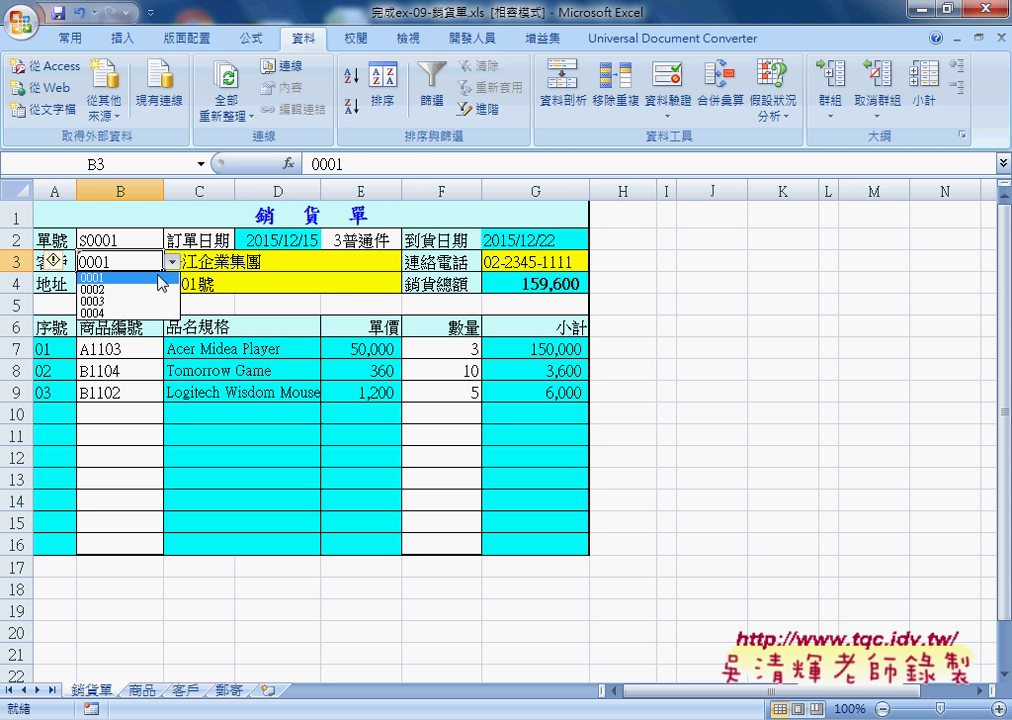
{"action": "left_click", "coordinate": [149, 289]}
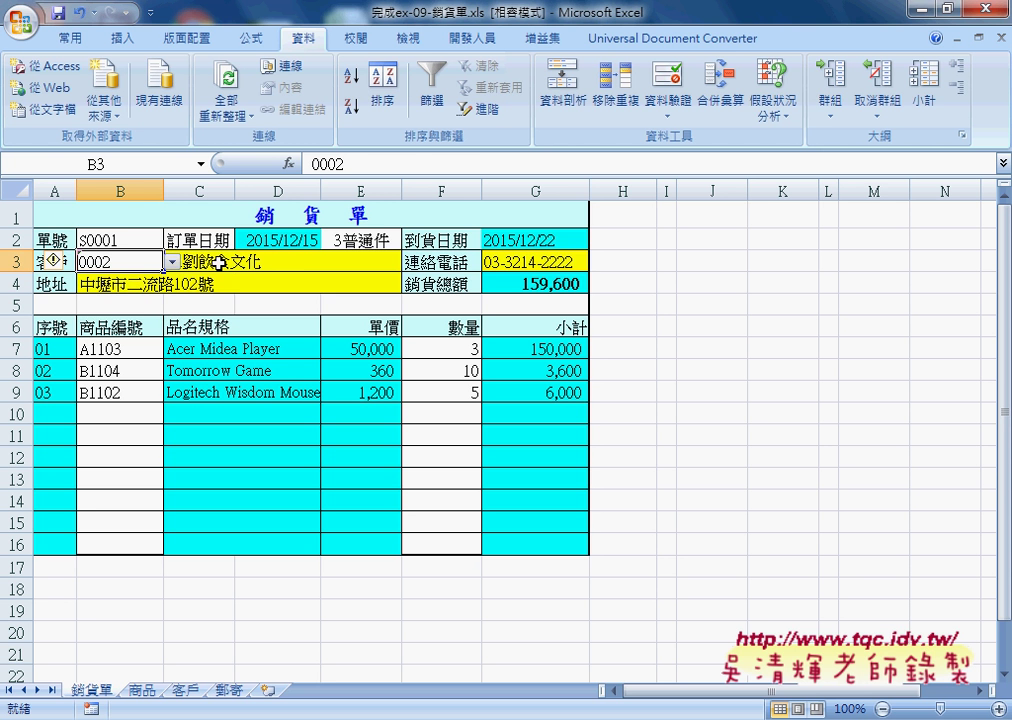
{"action": "left_click", "coordinate": [218, 262]}
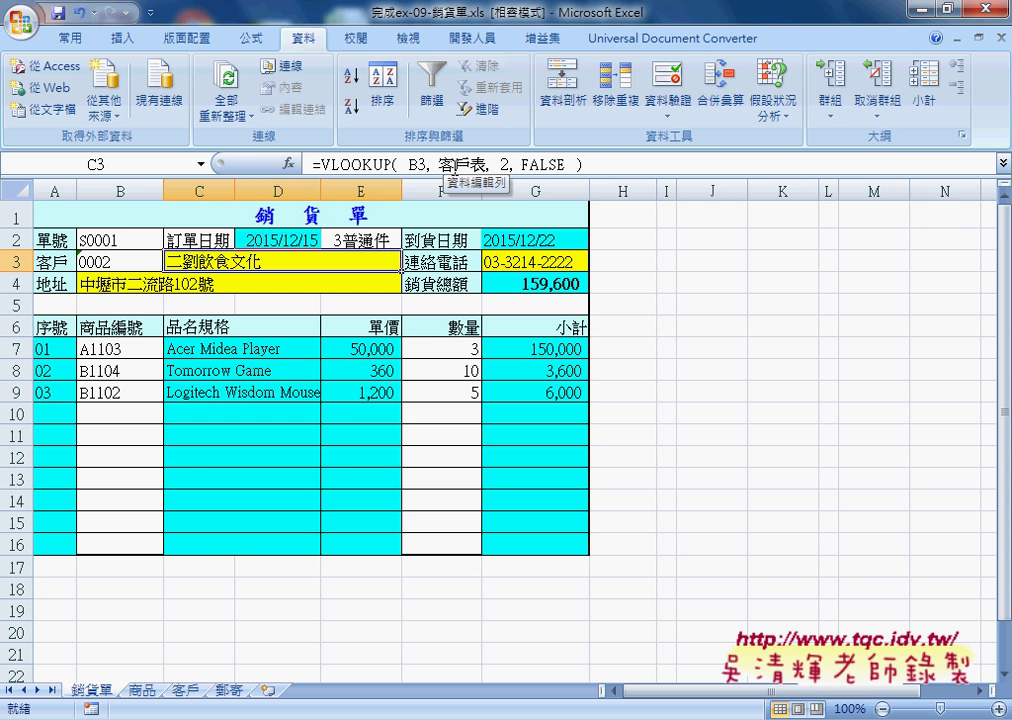
- Change C3's VLOOKUP range_lookup argument from FALSE to 0
{"action": "left_click", "coordinate": [385, 166]}
{"action": "left_click", "coordinate": [289, 163]}
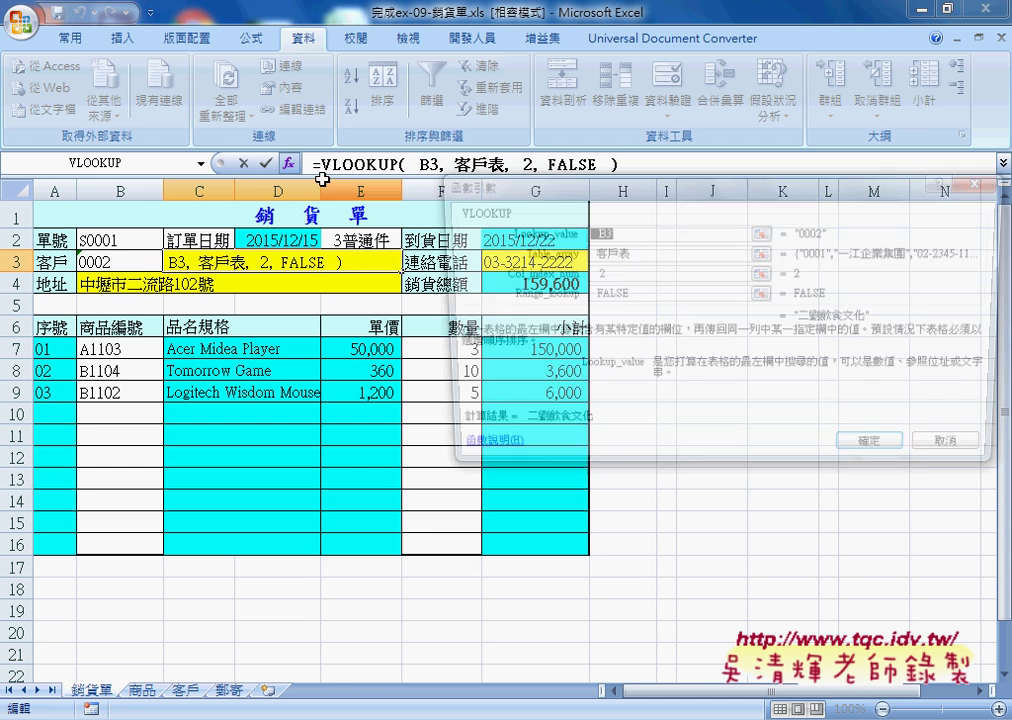
{"action": "double_click", "coordinate": [633, 294]}
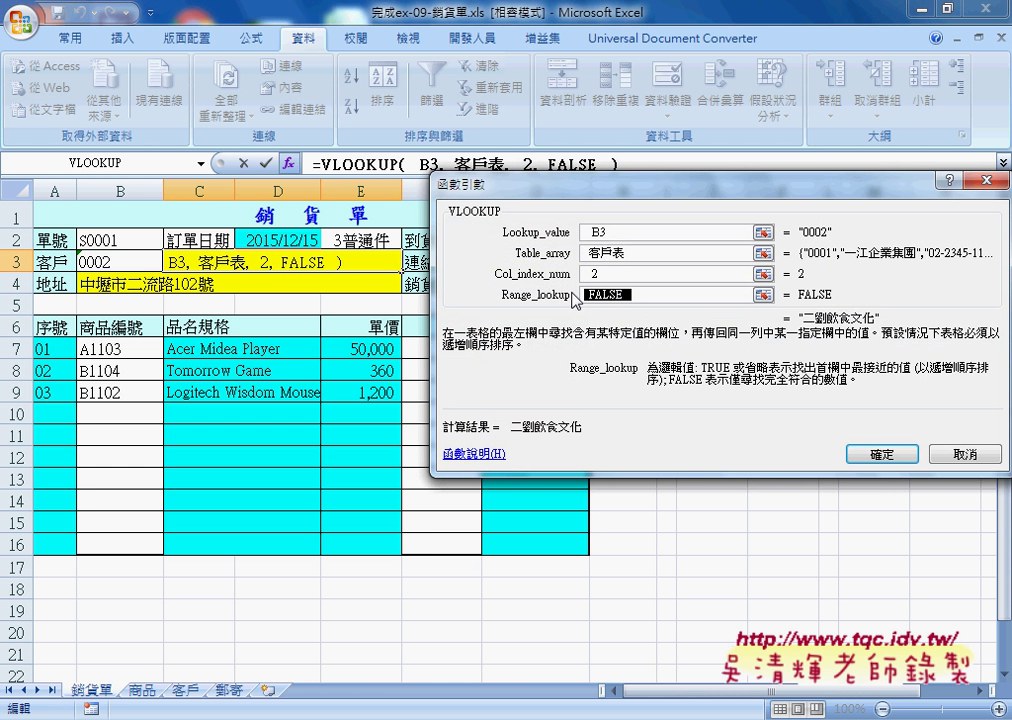
{"action": "type", "text": "0"}
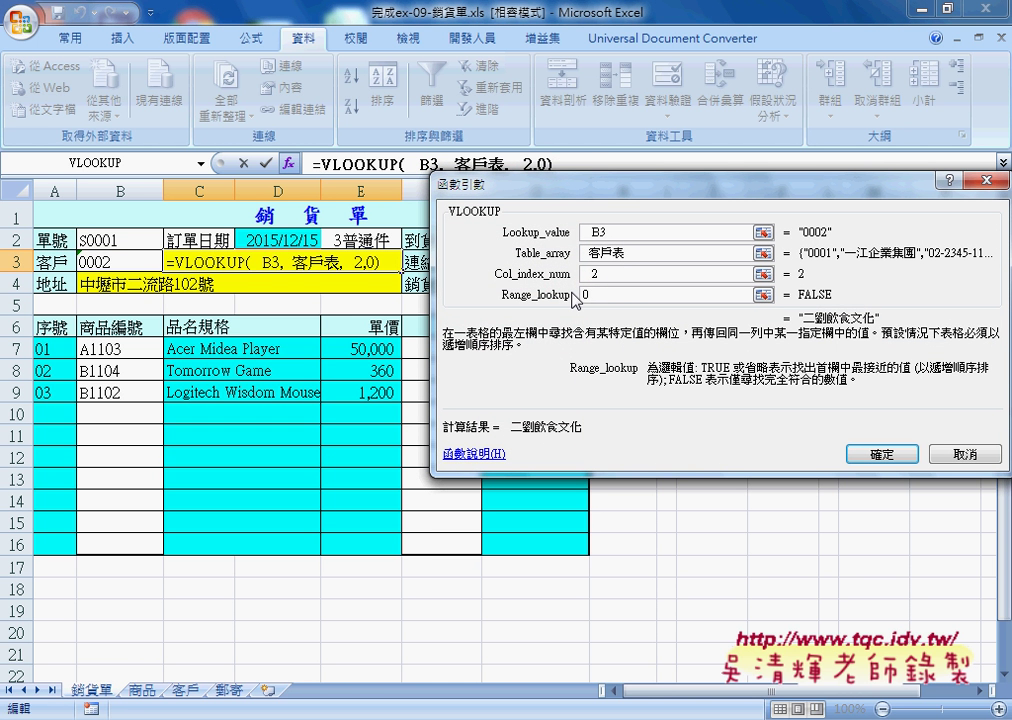
{"action": "left_click", "coordinate": [885, 452]}
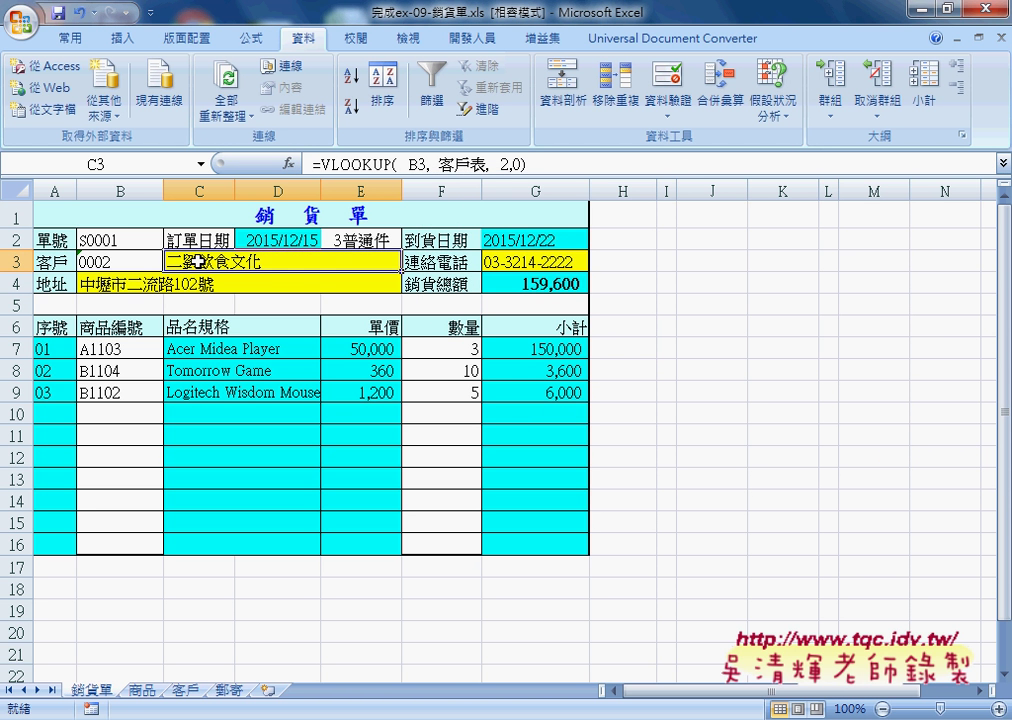
- Check the phone and address lookups in G3 and B4, then clear customer ID B3
{"action": "left_click", "coordinate": [511, 263]}
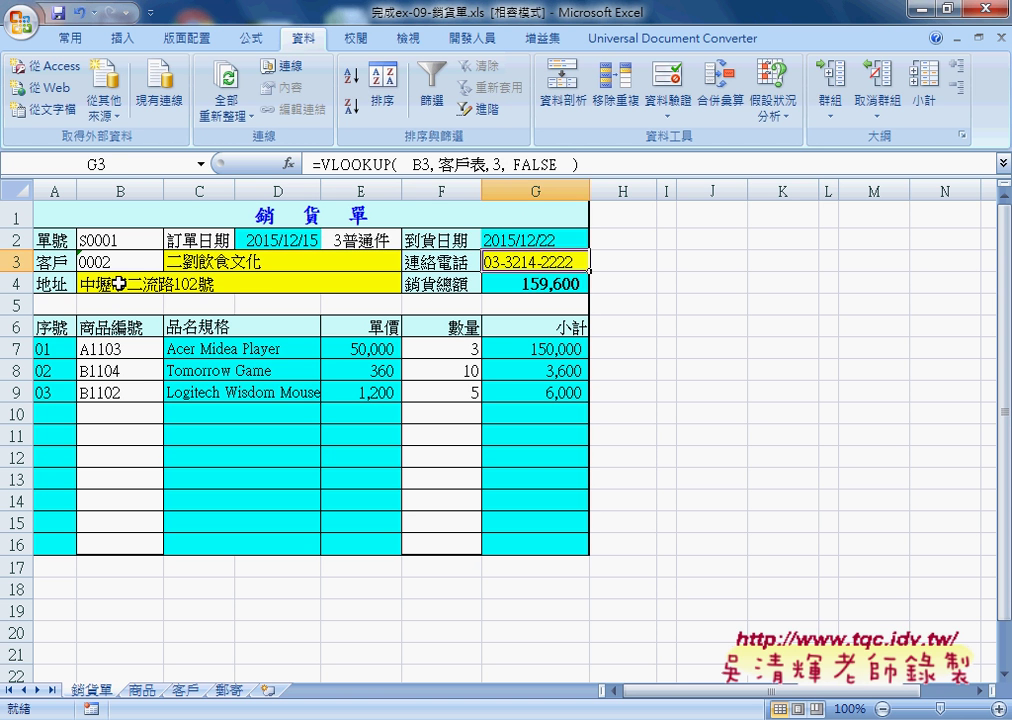
{"action": "left_click", "coordinate": [111, 284]}
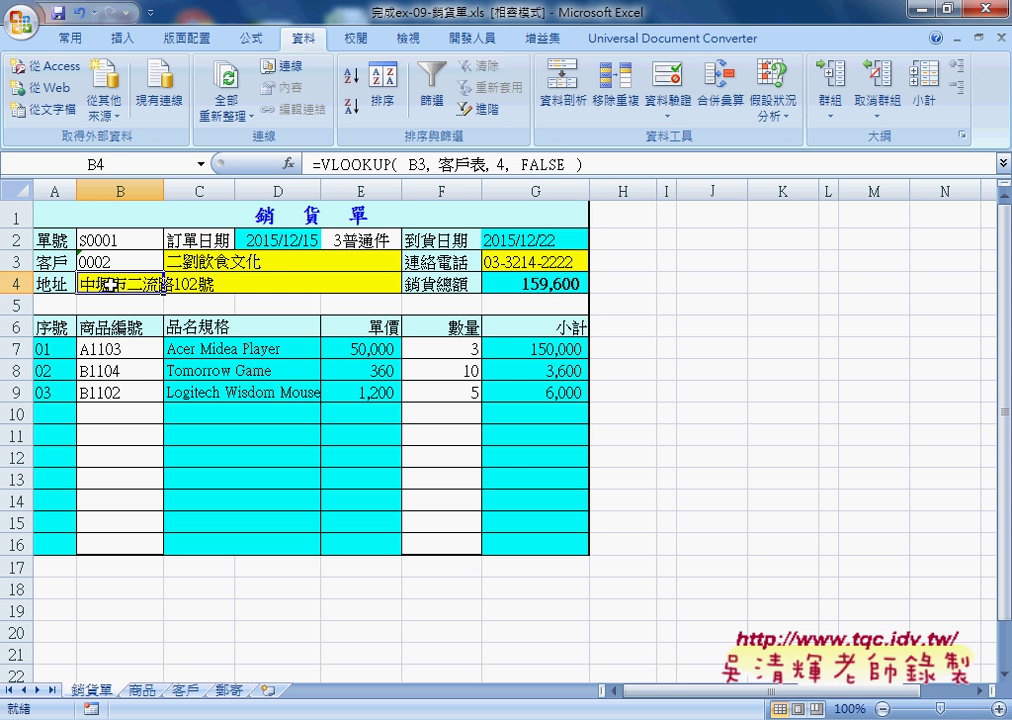
{"action": "left_click", "coordinate": [115, 262]}
{"action": "key", "text": "Delete"}
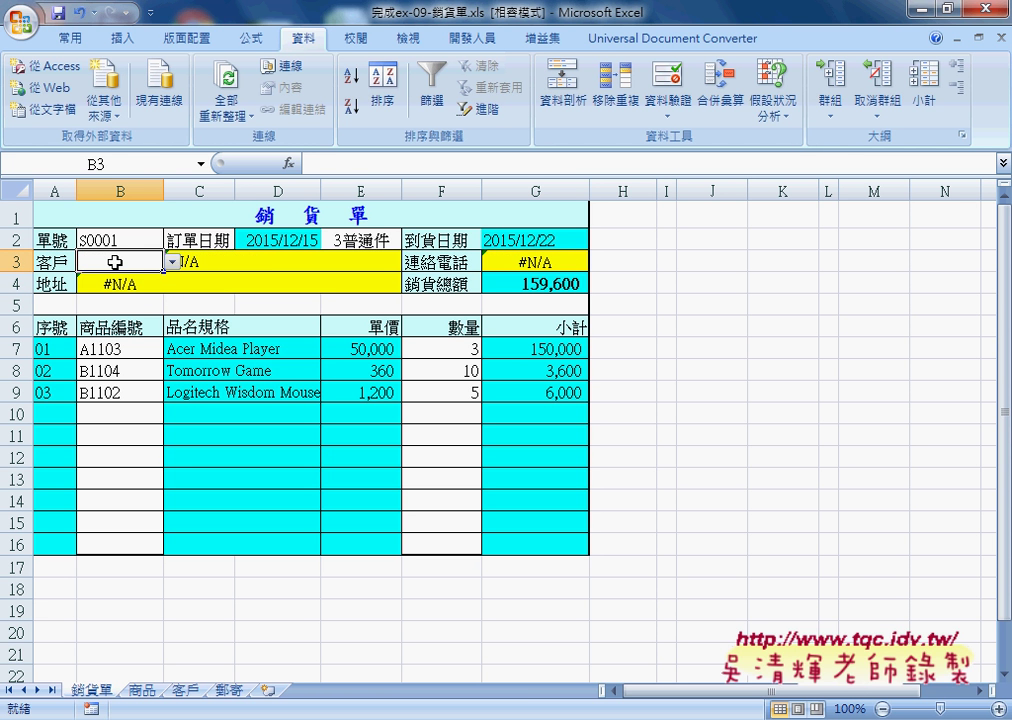
- Copy C3's VLOOKUP customer-name formula and replace it with a lone '='
{"action": "left_click", "coordinate": [195, 262]}
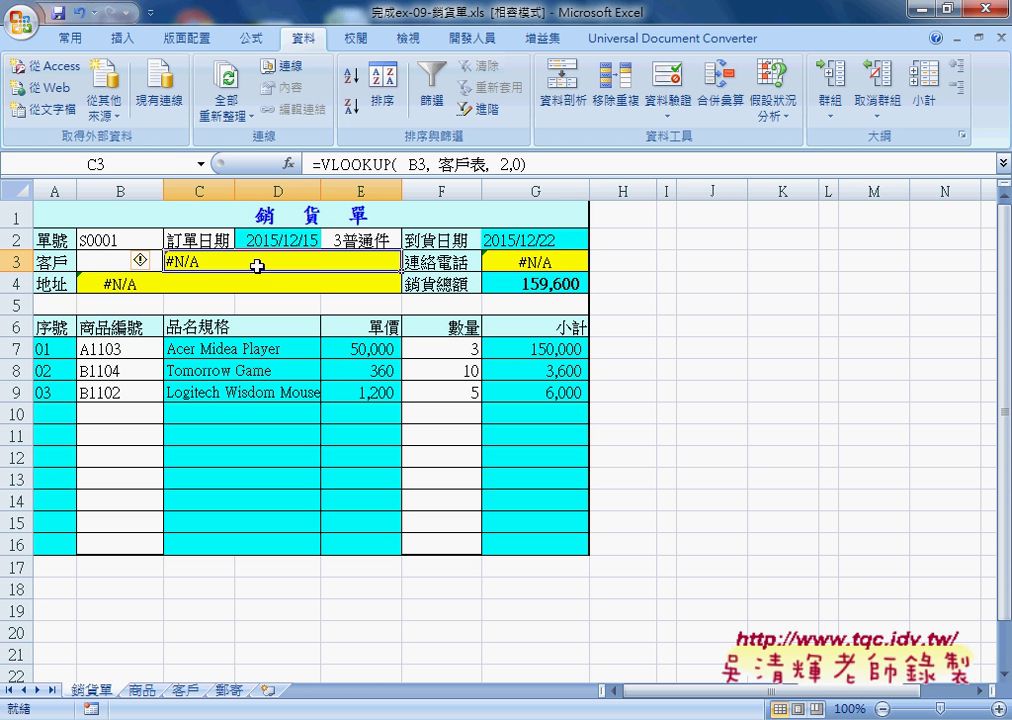
{"action": "left_click_drag", "start_coordinate": [314, 165], "coordinate": [535, 165]}
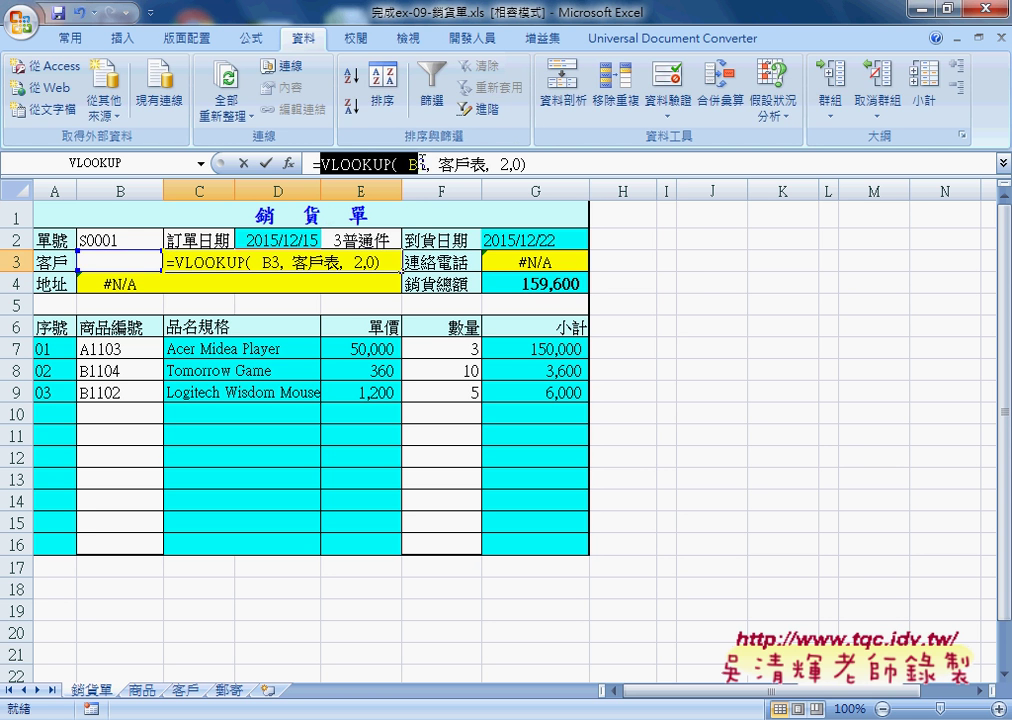
{"action": "right_click", "coordinate": [510, 166]}
{"action": "left_click", "coordinate": [530, 203]}
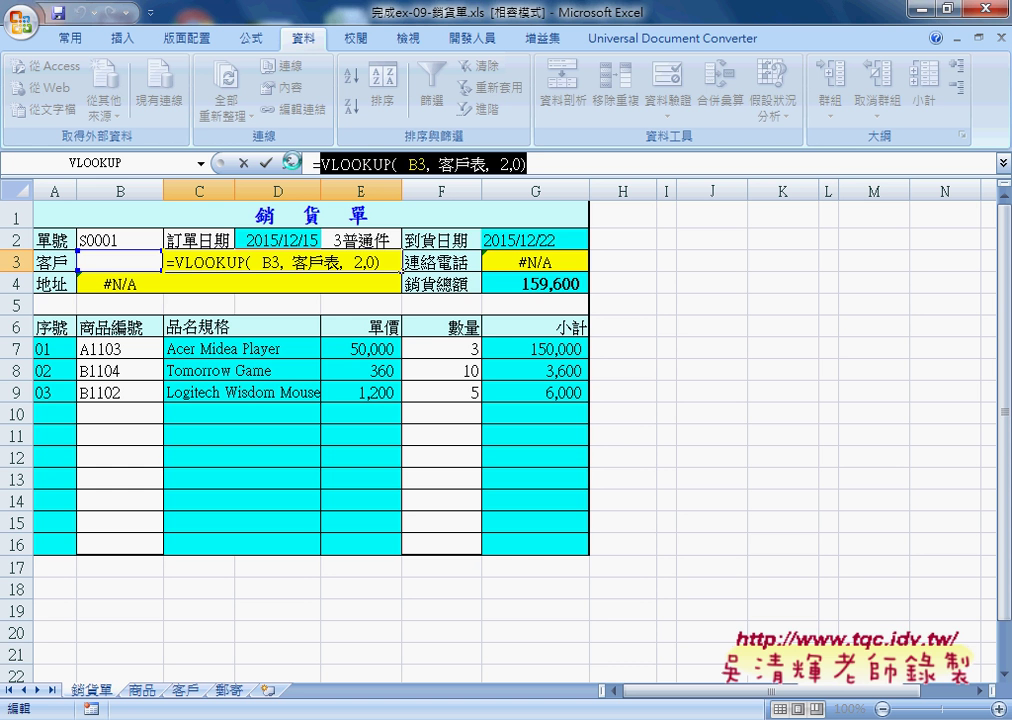
{"action": "type", "text": "="}
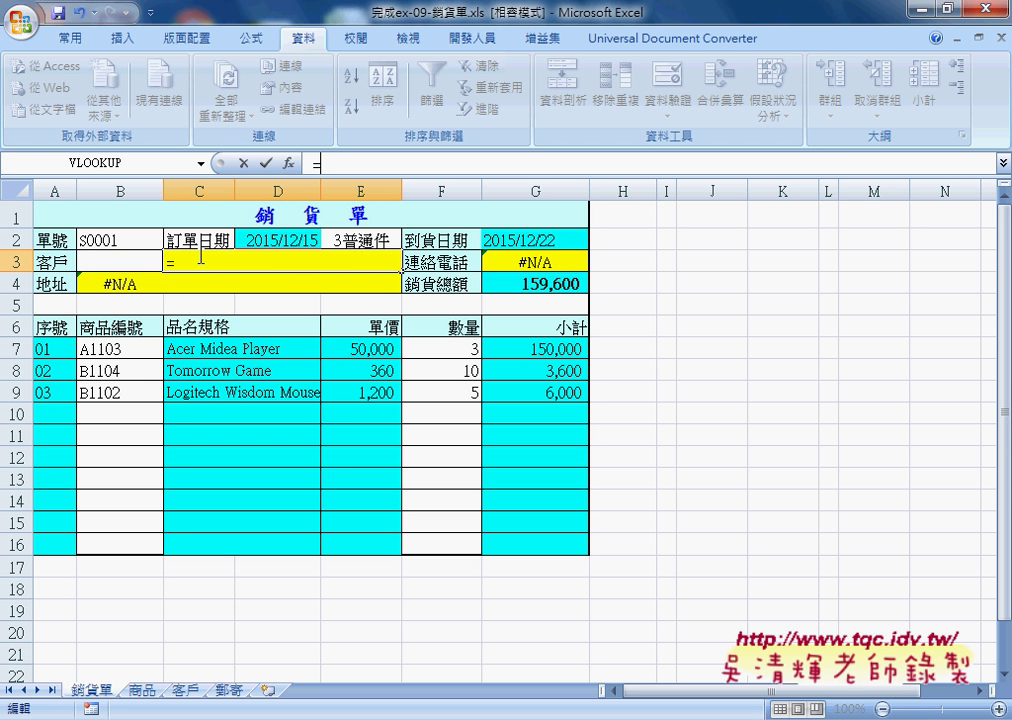
- Insert an IF function into C3 from the Logical category
{"action": "left_click", "coordinate": [288, 163]}
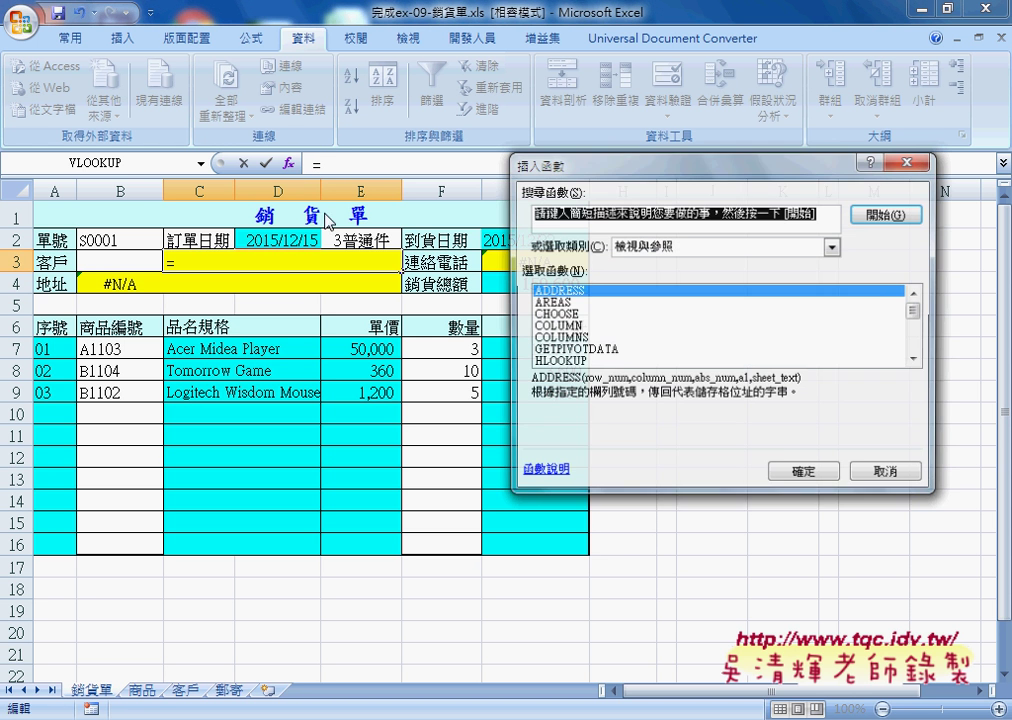
{"action": "left_click", "coordinate": [833, 246]}
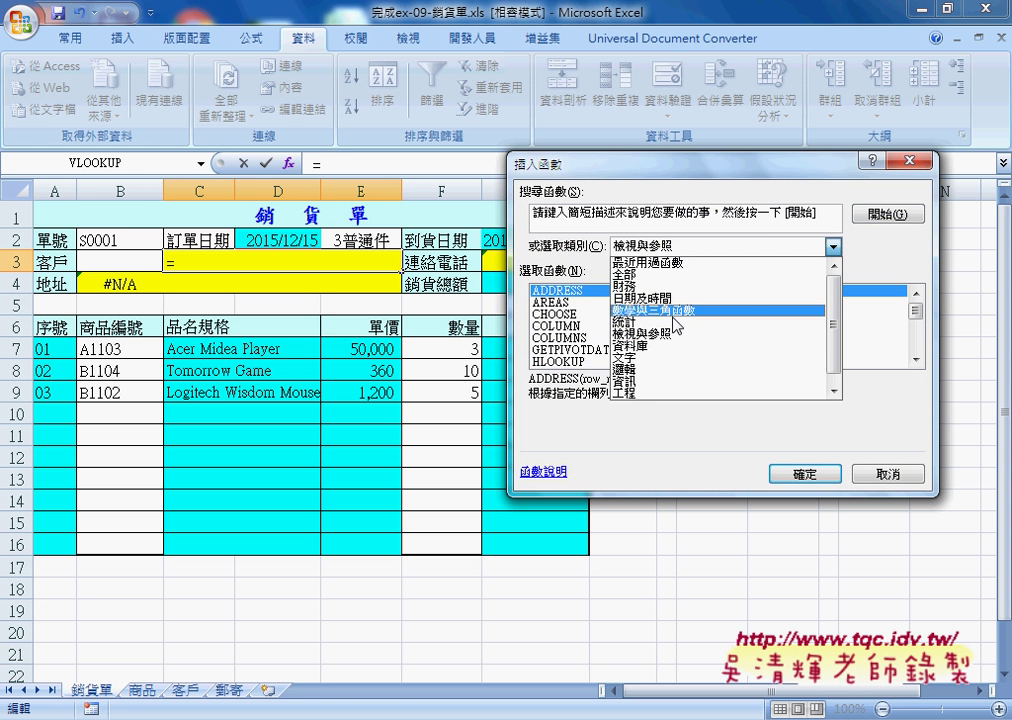
{"action": "left_click", "coordinate": [640, 368]}
{"action": "left_click", "coordinate": [548, 314]}
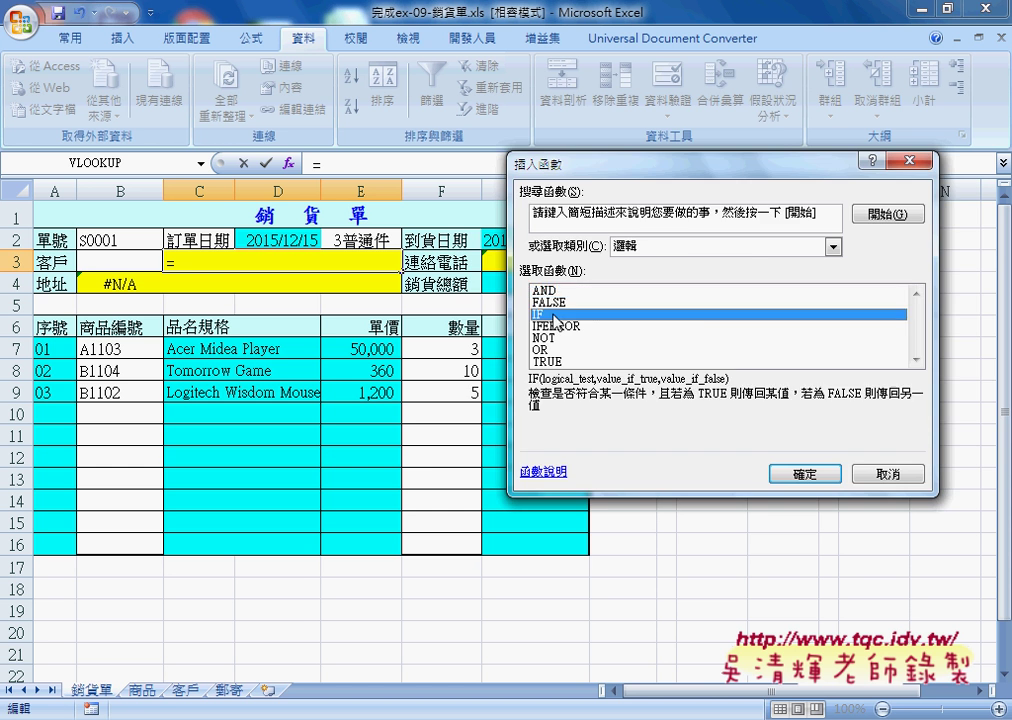
{"action": "double_click", "coordinate": [550, 315]}
- Set IF arguments: test B3="", true value "", false value the pasted VLOOKUP(B3,客戶表,2,0)
{"action": "left_click", "coordinate": [120, 261]}
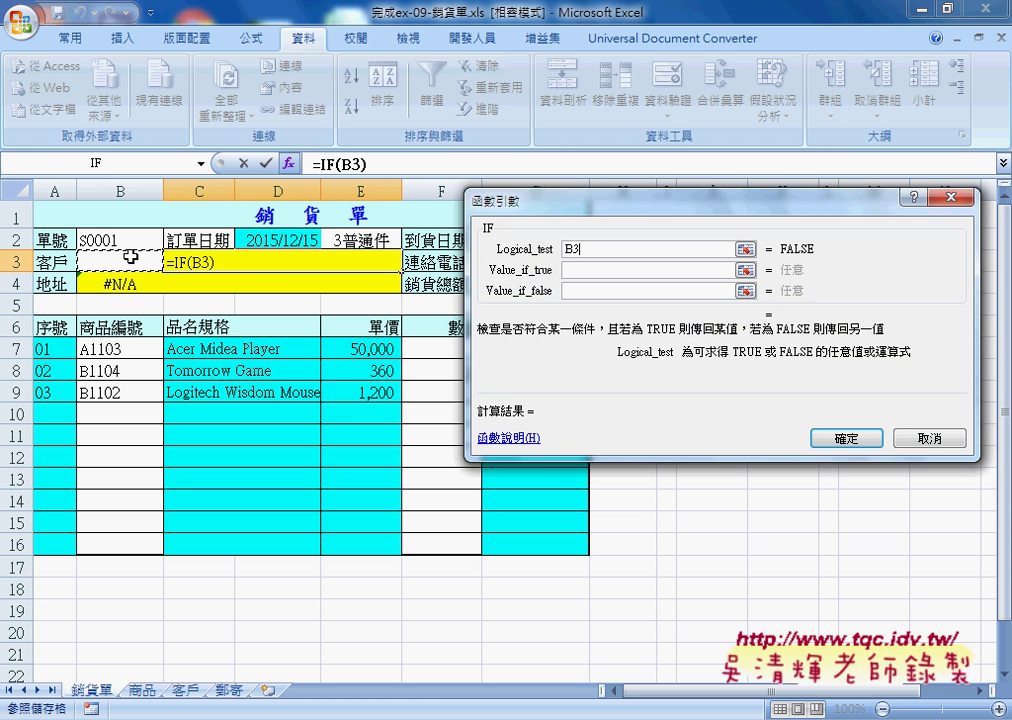
{"action": "type", "text": "-"}
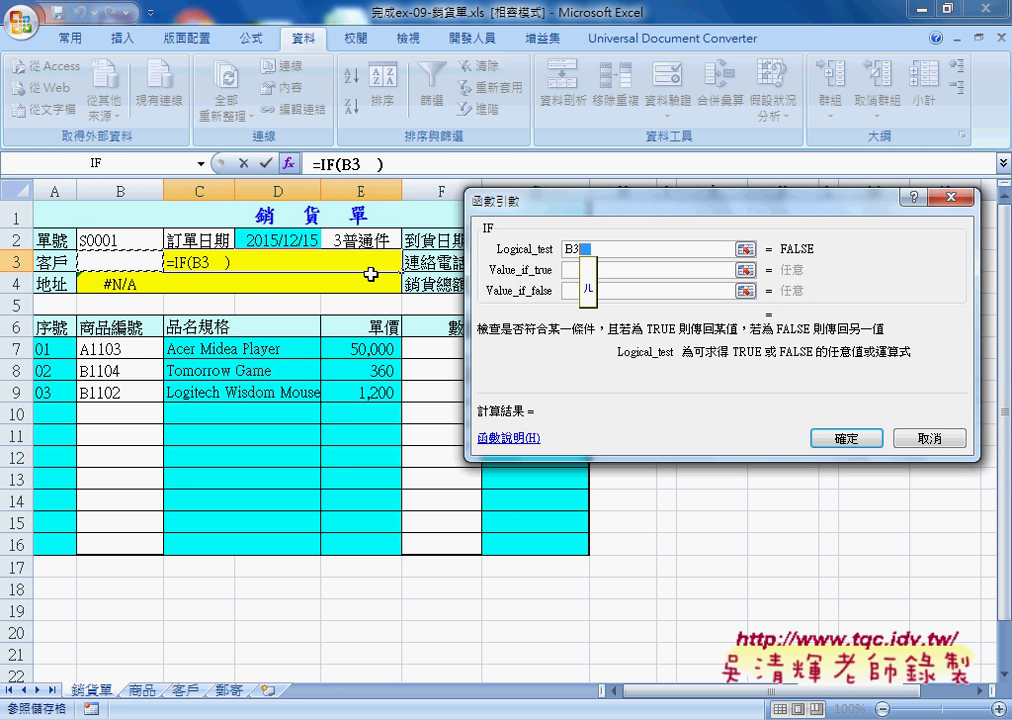
{"action": "key", "text": "BackSpace"}
{"action": "type", "text": "=\"\""}
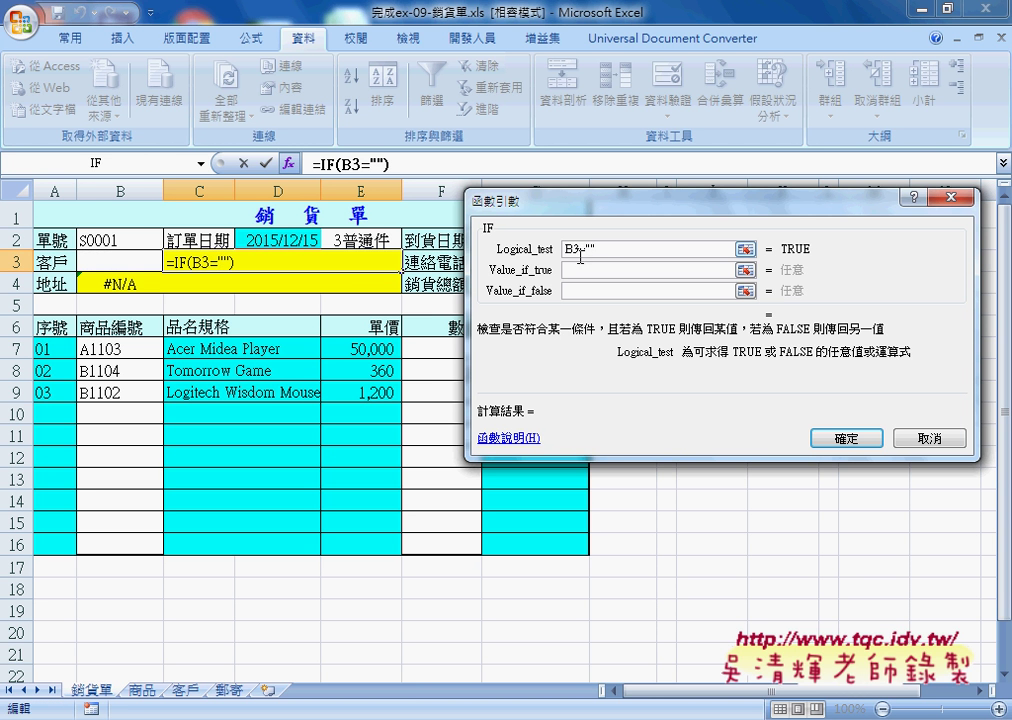
{"action": "left_click_drag", "start_coordinate": [578, 250], "coordinate": [609, 250]}
{"action": "left_click", "coordinate": [597, 271]}
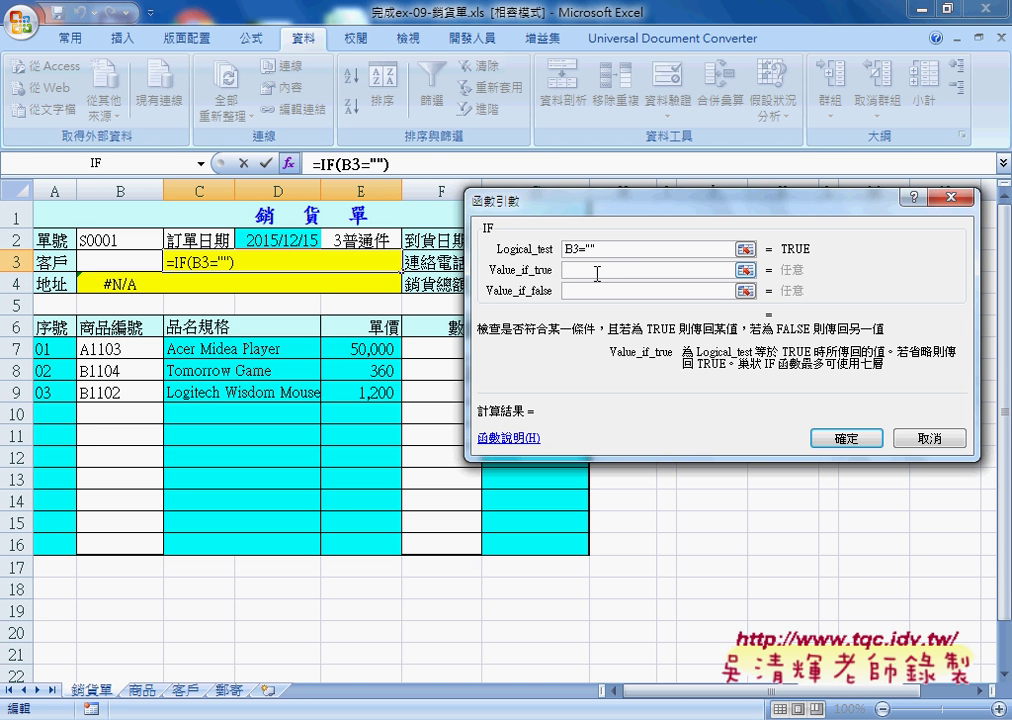
{"action": "type", "text": "\"\""}
{"action": "left_click", "coordinate": [590, 292]}
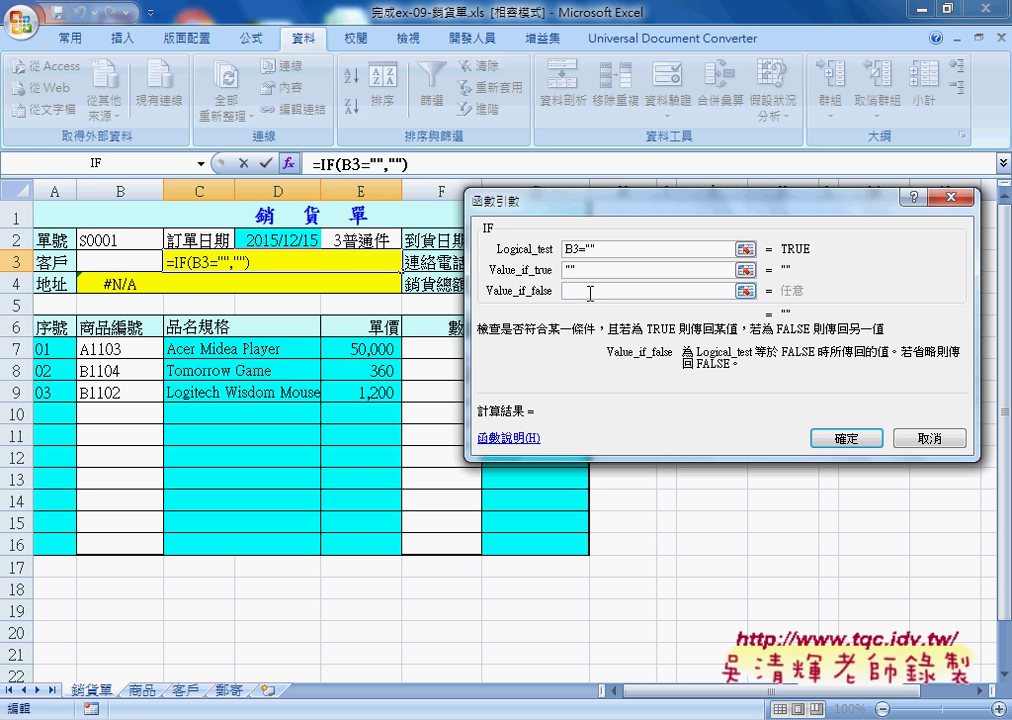
{"action": "key", "text": "ctrl+v"}
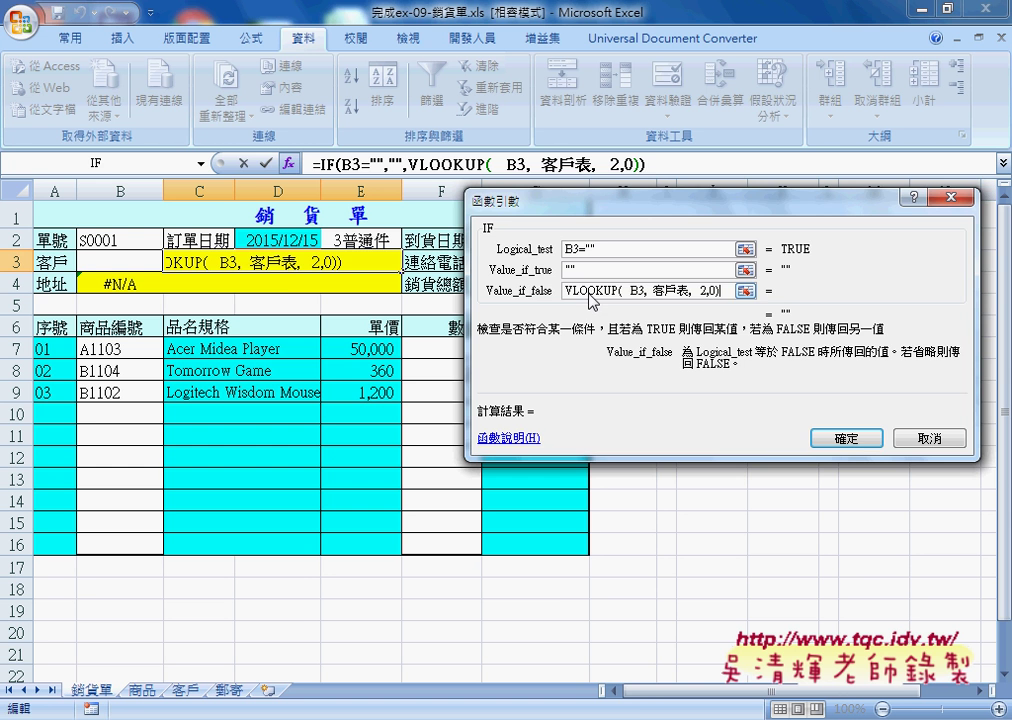
{"action": "left_click", "coordinate": [848, 440]}
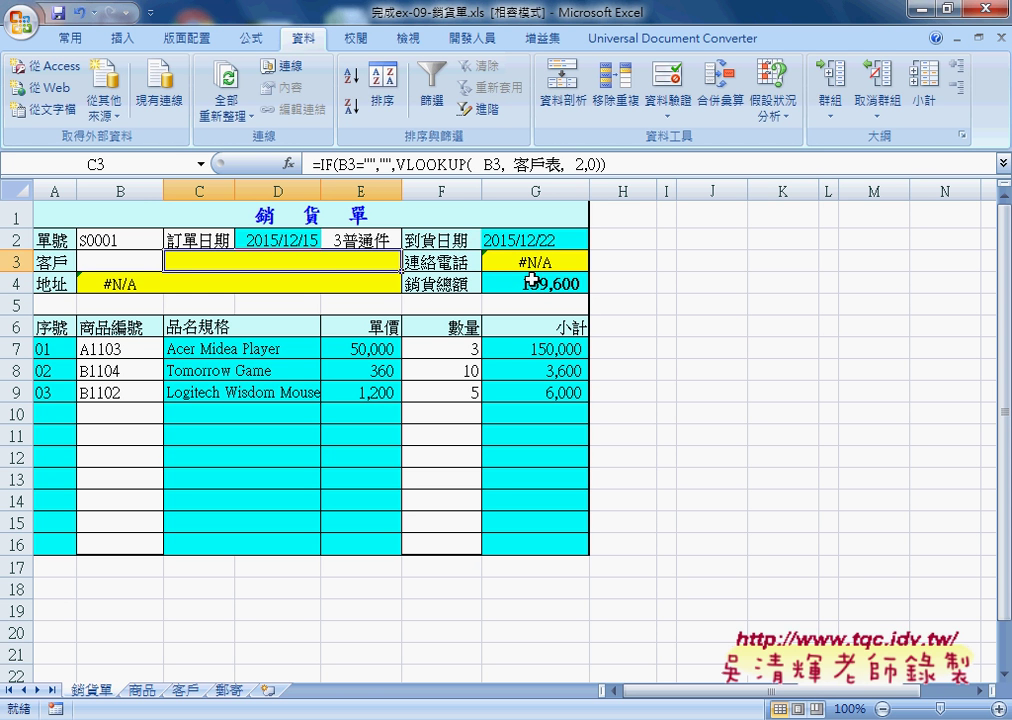
- Name the 商品 sheet's A1:A8 product codes 商品編號 from the header, then select 銷貨單 B7:B16
{"action": "left_click", "coordinate": [129, 352]}
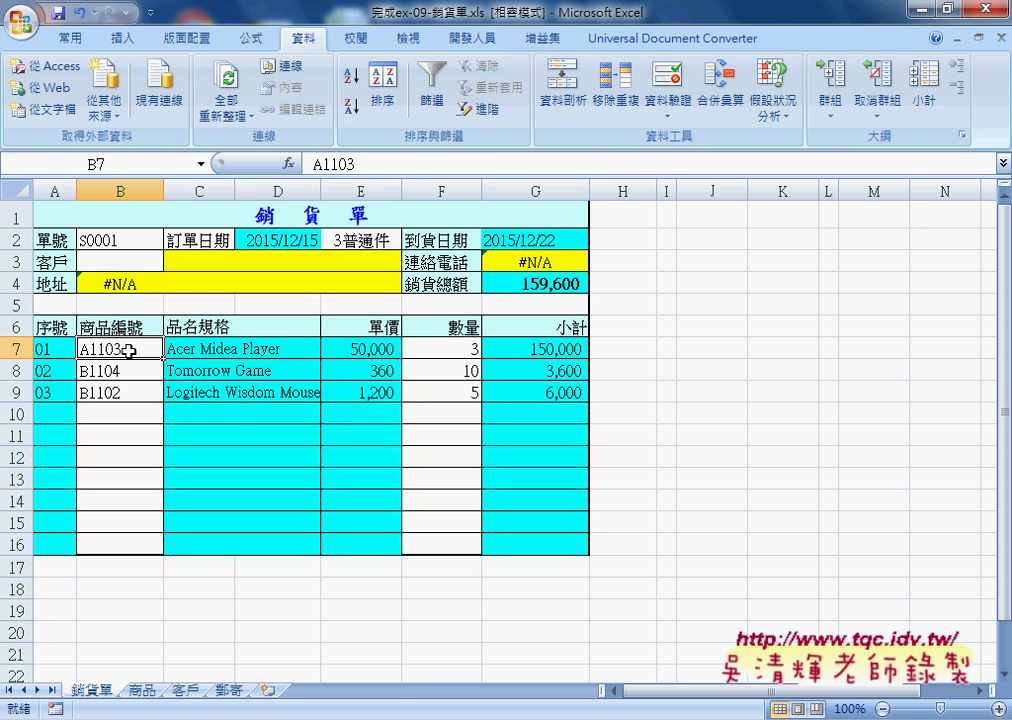
{"action": "left_click", "coordinate": [145, 691]}
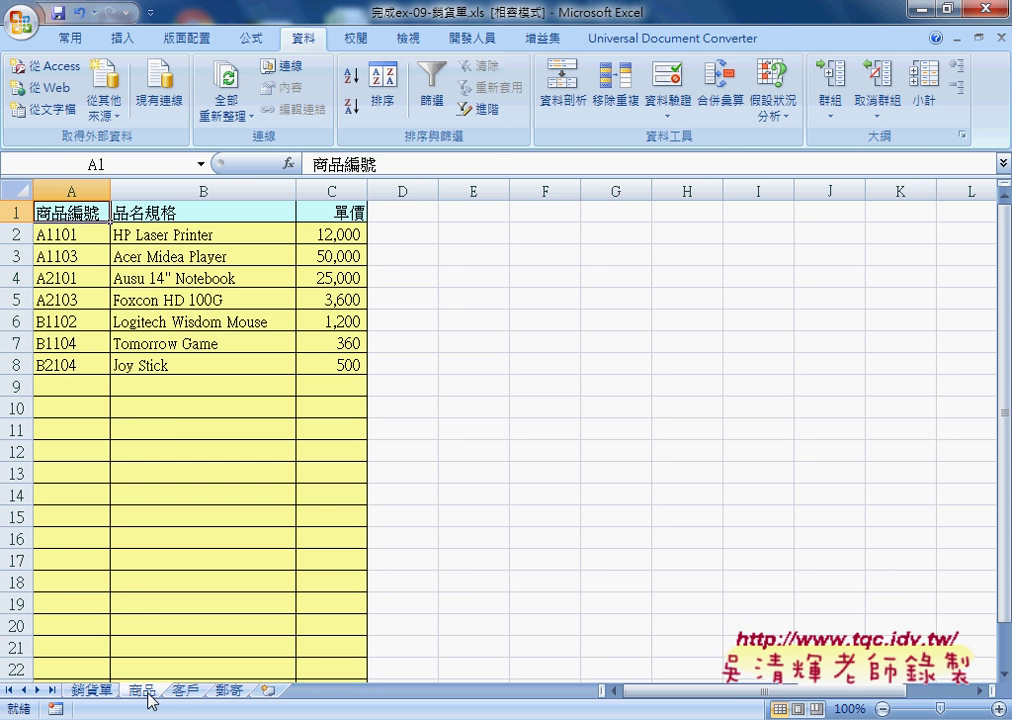
{"action": "left_click_drag", "start_coordinate": [80, 213], "coordinate": [75, 362]}
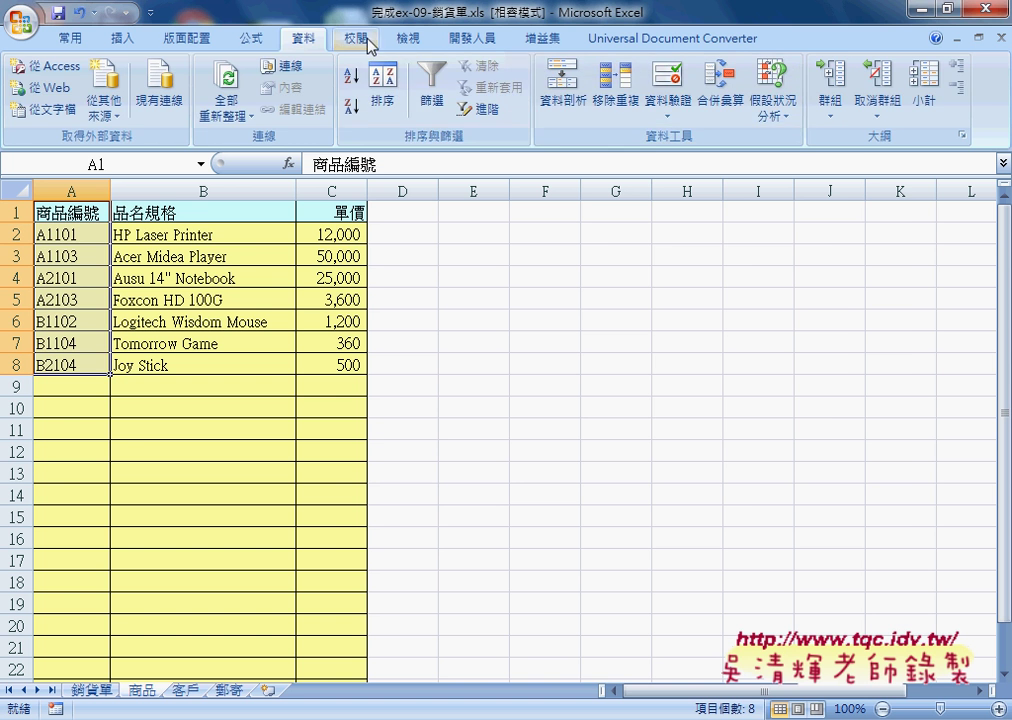
{"action": "left_click", "coordinate": [254, 40]}
{"action": "left_click", "coordinate": [602, 109]}
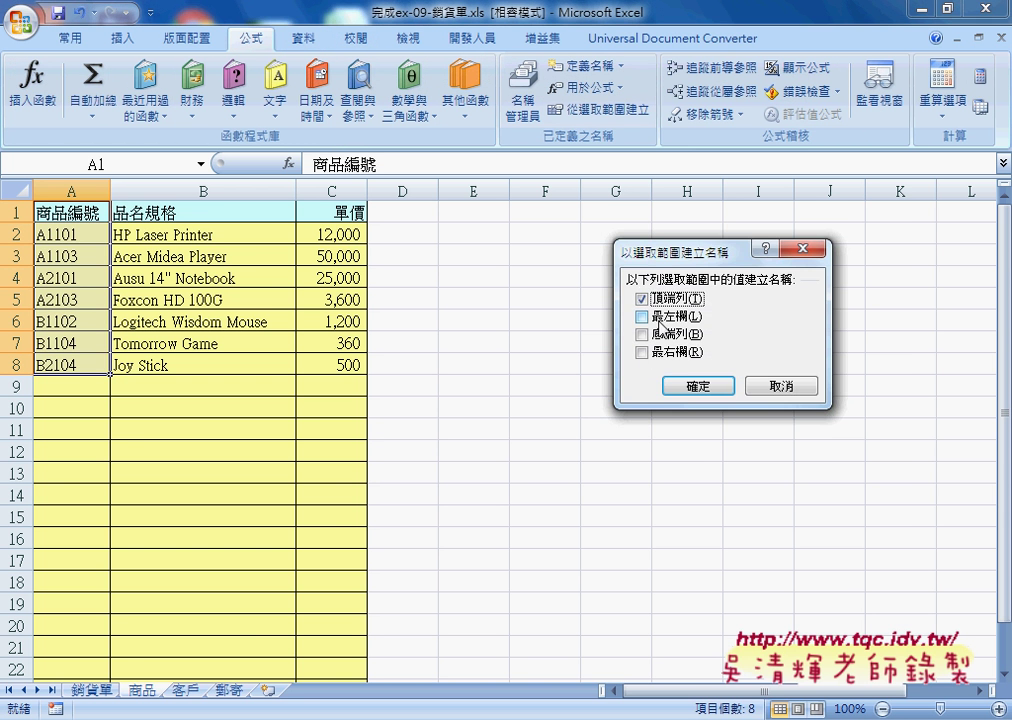
{"action": "left_click", "coordinate": [691, 387]}
{"action": "left_click", "coordinate": [92, 690]}
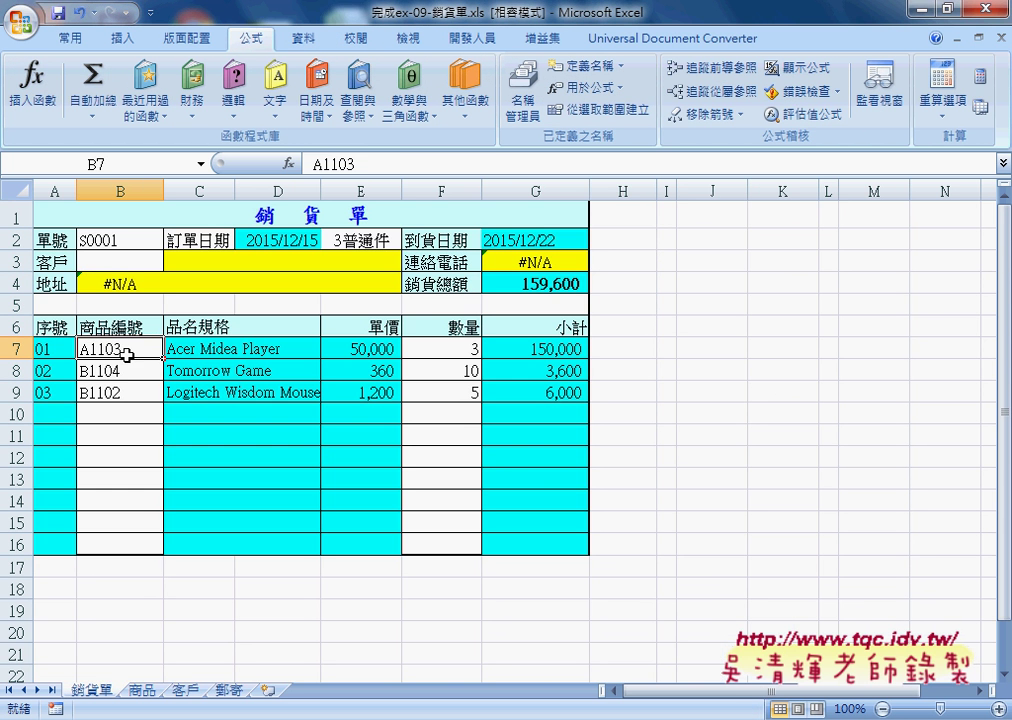
{"action": "left_click_drag", "start_coordinate": [128, 350], "coordinate": [124, 542]}
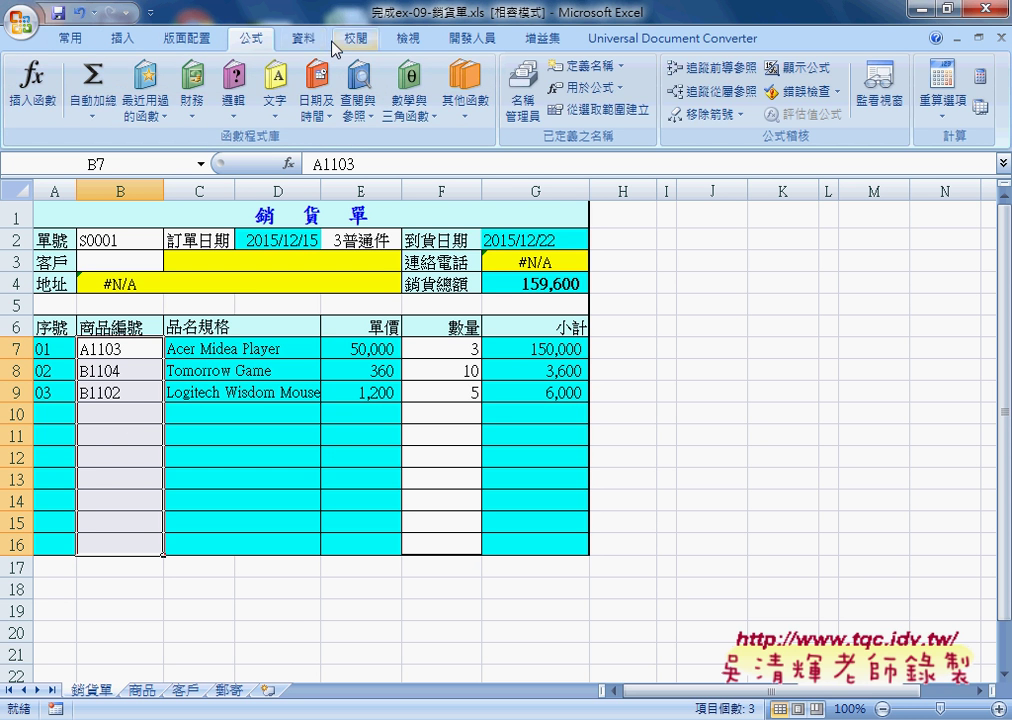
- Give B7:B16 a List data validation sourced from 商品編號
{"action": "left_click", "coordinate": [305, 39]}
{"action": "left_click", "coordinate": [667, 78]}
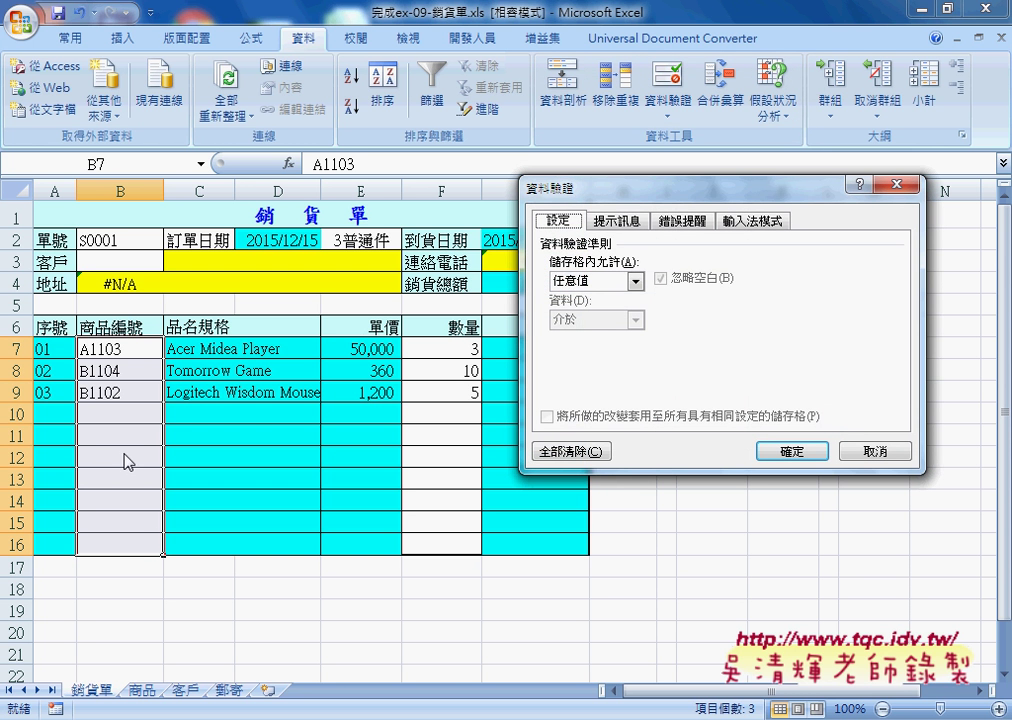
{"action": "left_click", "coordinate": [636, 282]}
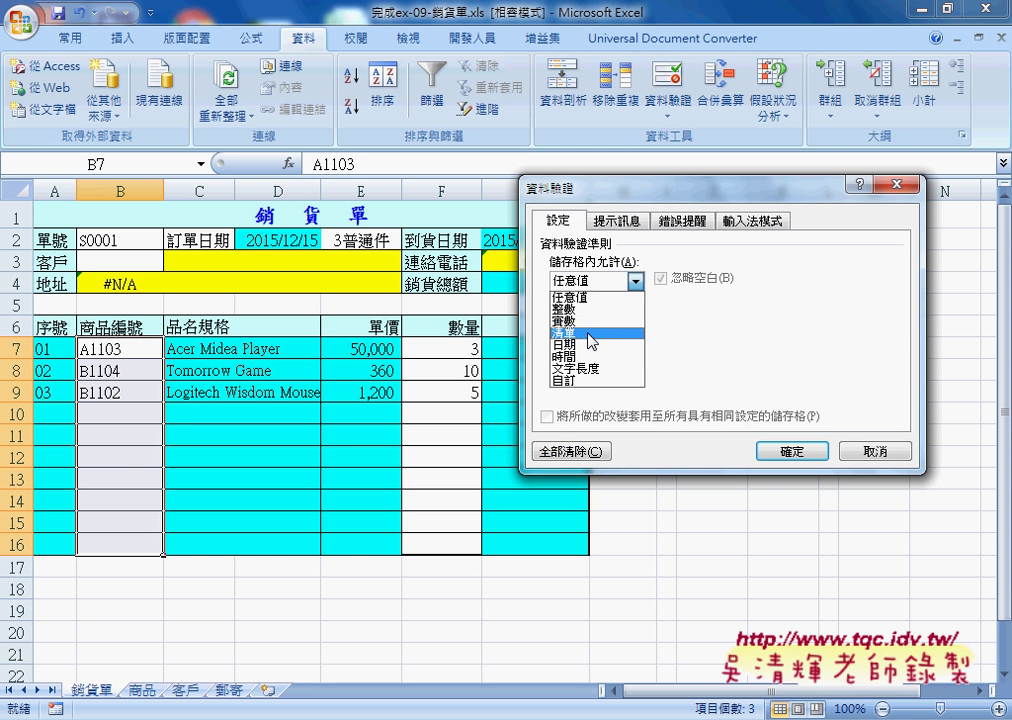
{"action": "left_click", "coordinate": [585, 335]}
{"action": "key", "text": "F3"}
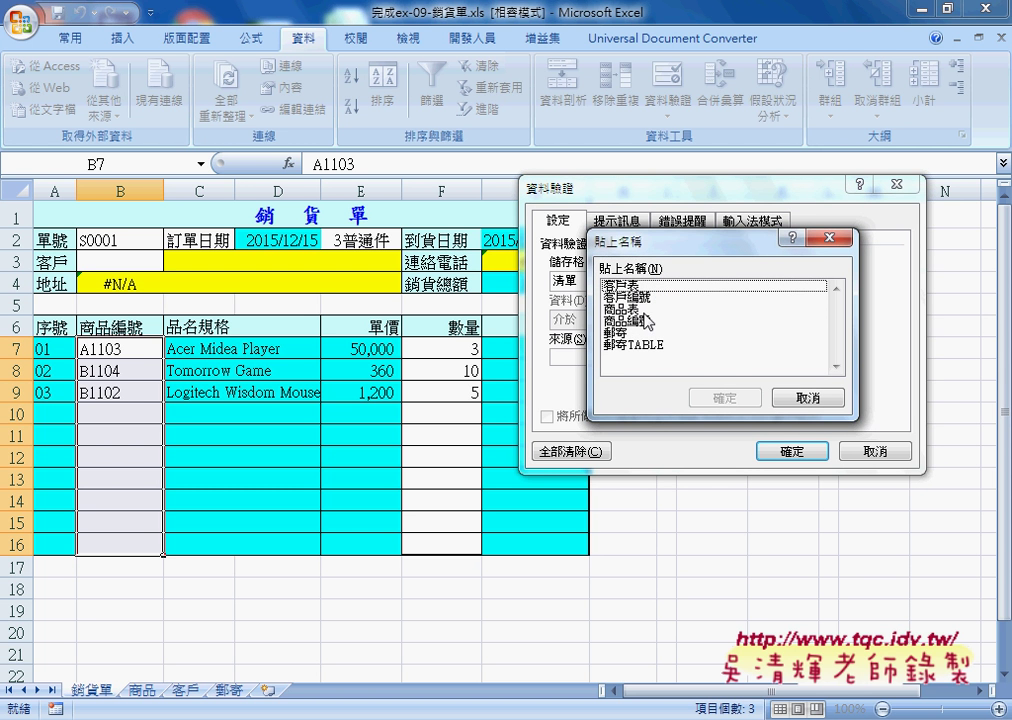
{"action": "left_click", "coordinate": [615, 321]}
{"action": "left_click", "coordinate": [720, 398]}
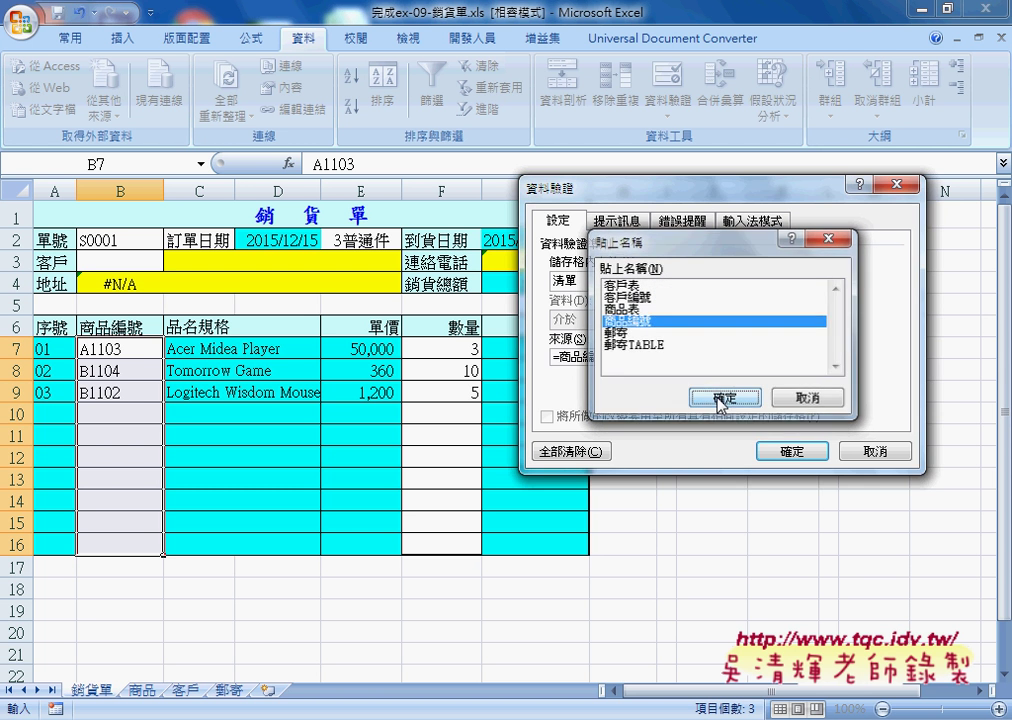
{"action": "left_click", "coordinate": [792, 451]}
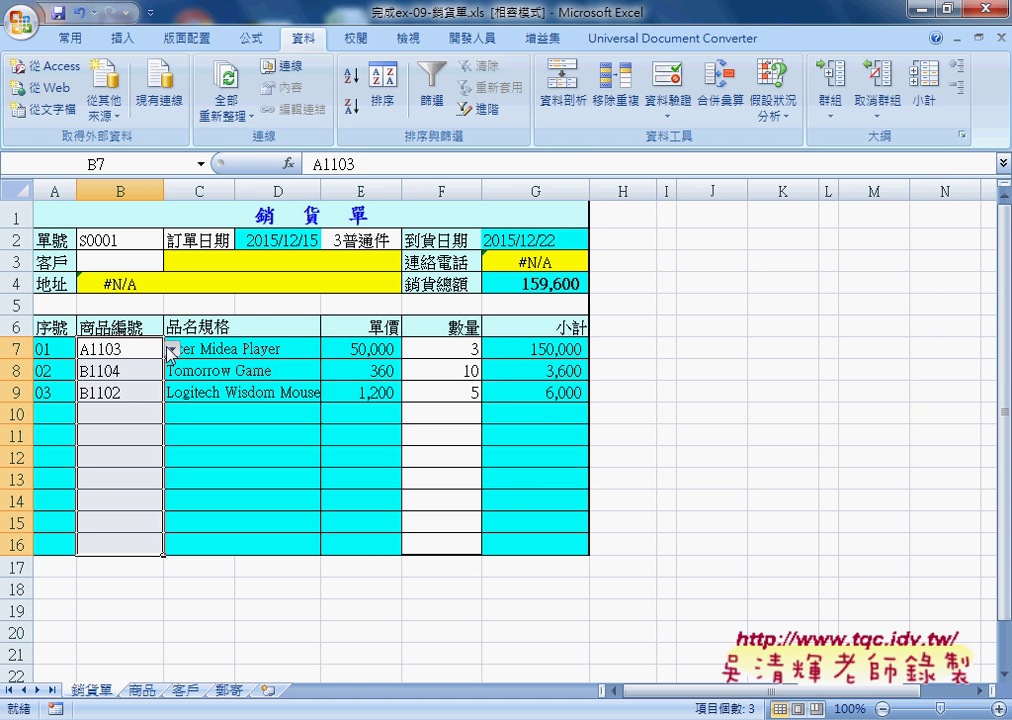
- Pick product codes A1101, A1103, A1103 and A2101 in B7:B10
{"action": "left_click", "coordinate": [172, 348]}
{"action": "left_click", "coordinate": [157, 374]}
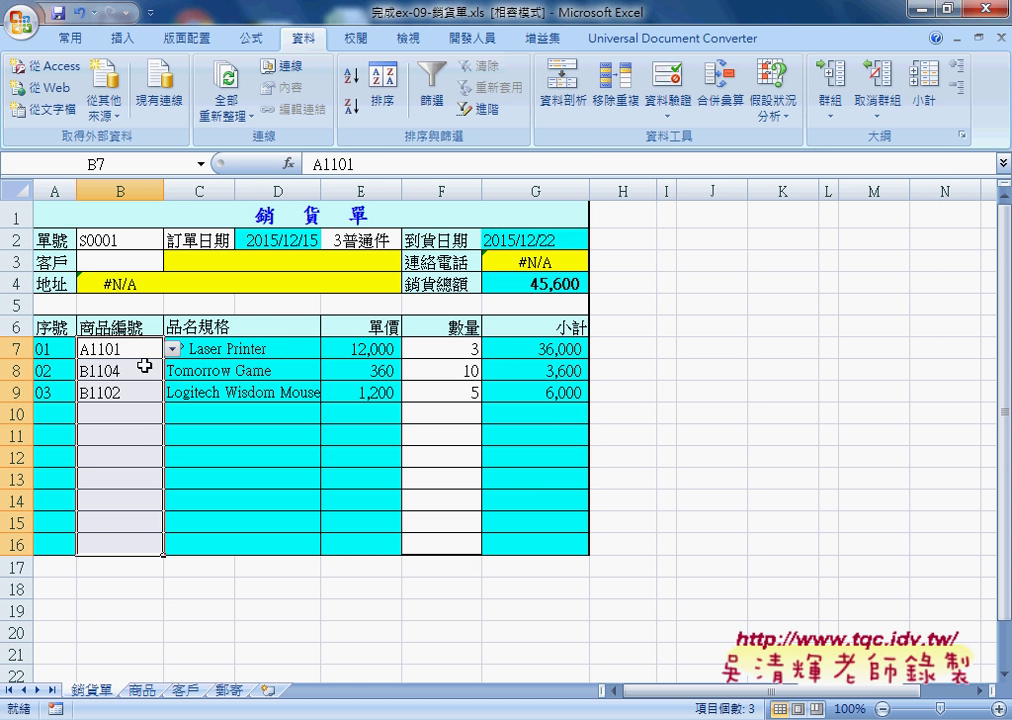
{"action": "left_click", "coordinate": [145, 370]}
{"action": "left_click", "coordinate": [172, 370]}
{"action": "left_click", "coordinate": [150, 395]}
{"action": "left_click", "coordinate": [151, 395]}
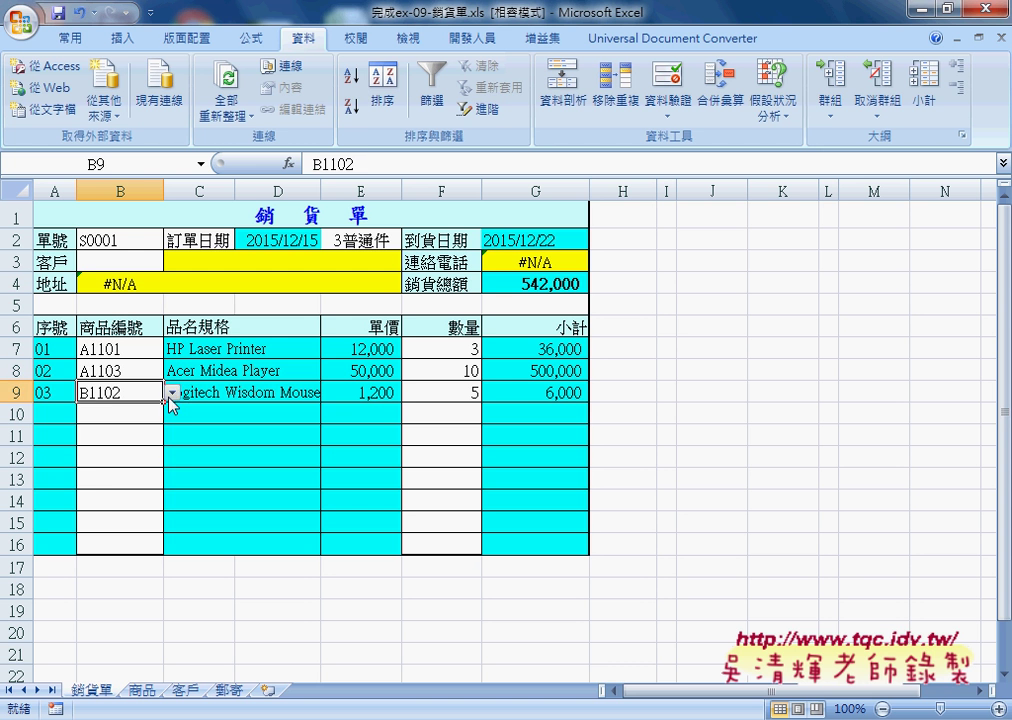
{"action": "left_click", "coordinate": [172, 392]}
{"action": "left_click", "coordinate": [140, 420]}
{"action": "left_click", "coordinate": [140, 413]}
{"action": "left_click", "coordinate": [172, 414]}
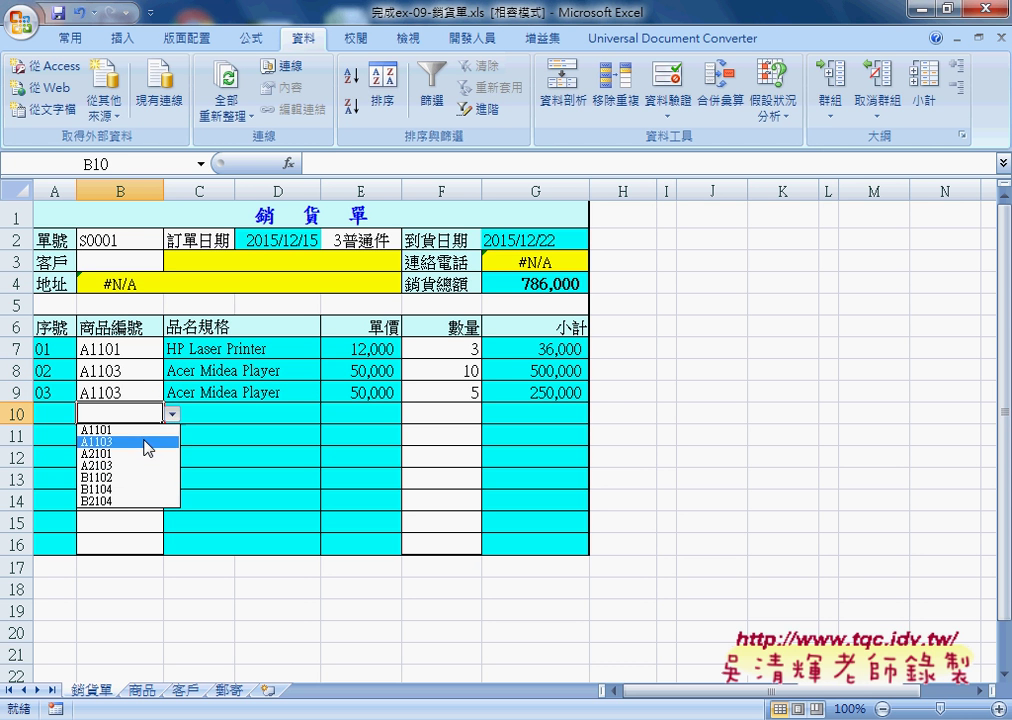
{"action": "left_click", "coordinate": [142, 458]}
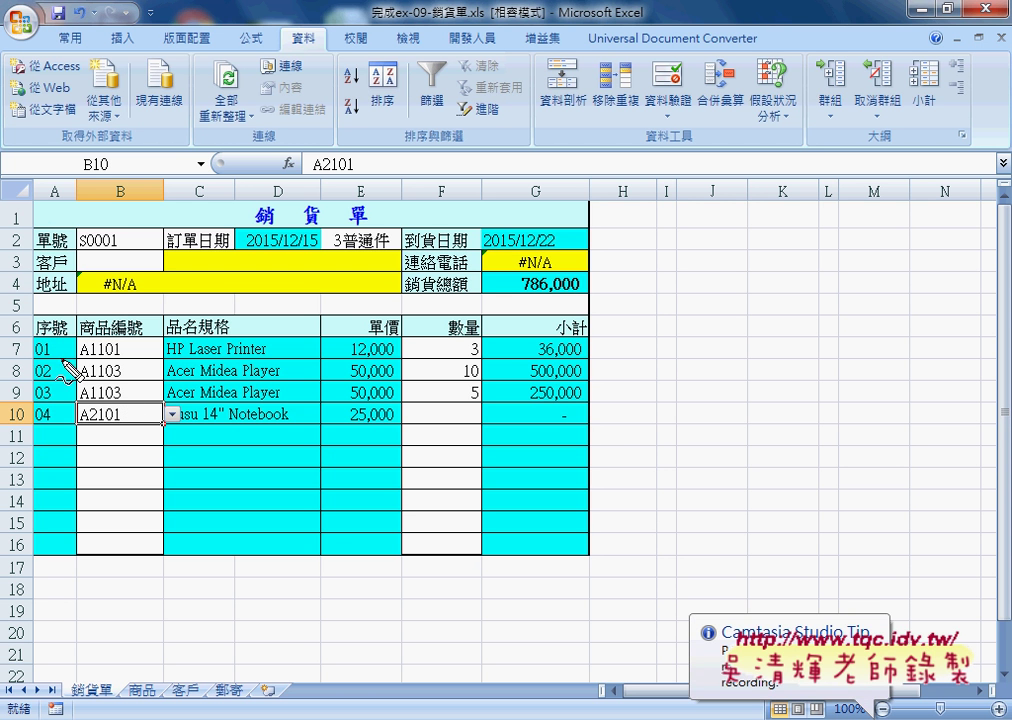
{"action": "left_click_drag", "start_coordinate": [56, 339], "coordinate": [46, 388]}
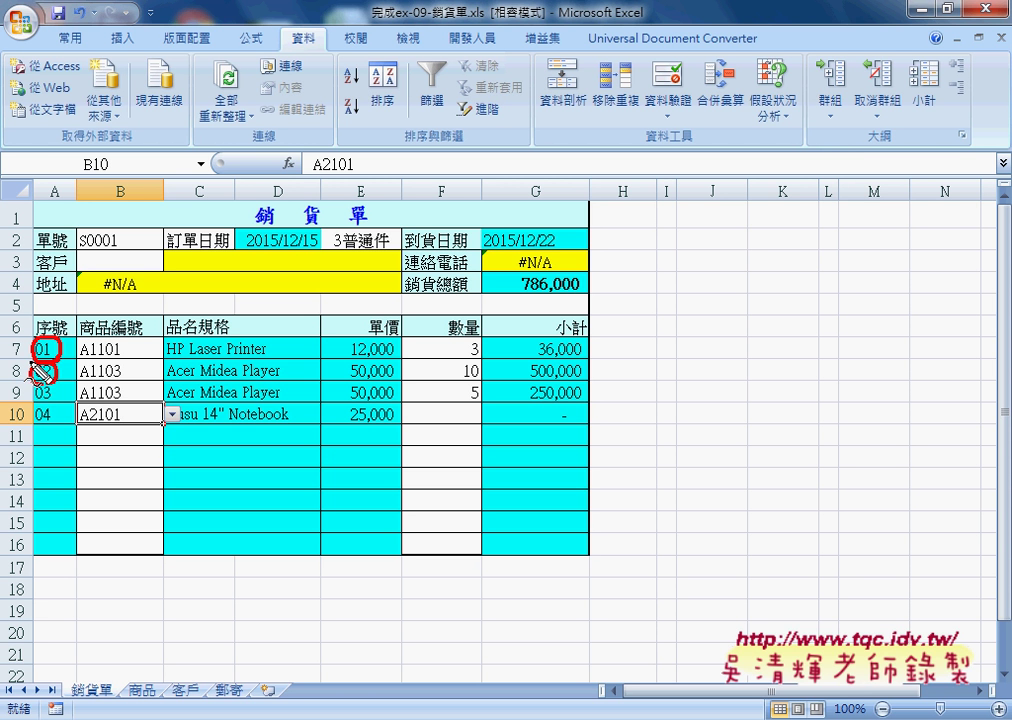
{"action": "left_click_drag", "start_coordinate": [41, 375], "coordinate": [27, 372]}
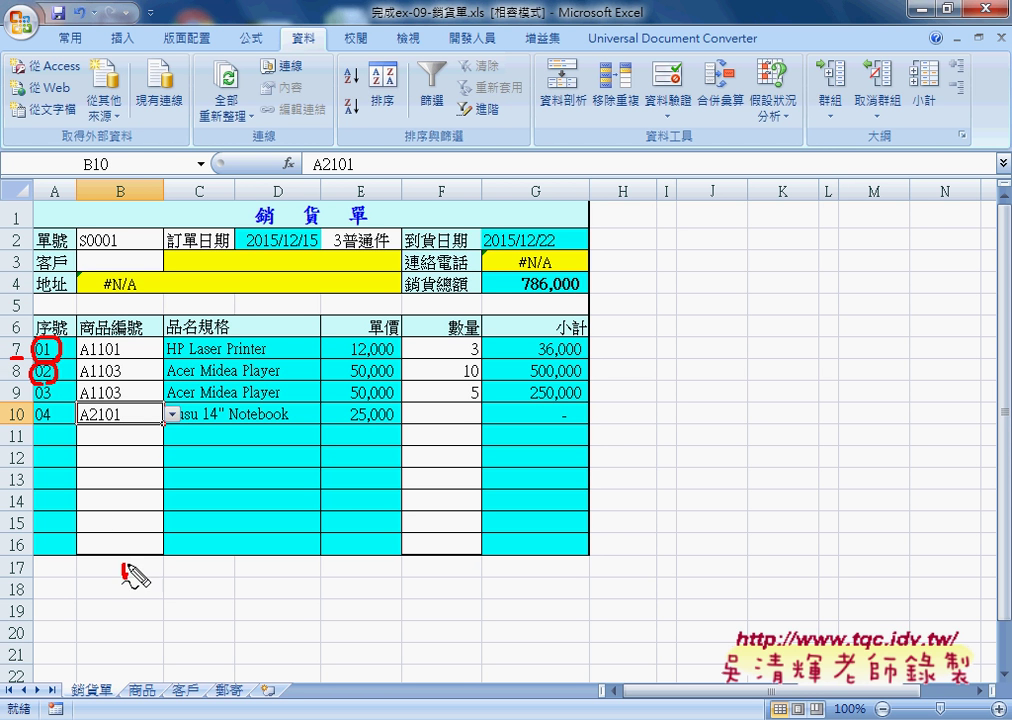
{"action": "mouse_move", "coordinate": [122, 568]}
{"action": "left_mouse_down"}
{"action": "mouse_move", "coordinate": [141, 587]}
{"action": "mouse_move", "coordinate": [158, 574]}
{"action": "mouse_move", "coordinate": [211, 571]}
{"action": "left_mouse_up"}
{"action": "left_click_drag", "start_coordinate": [191, 584], "coordinate": [224, 590]}
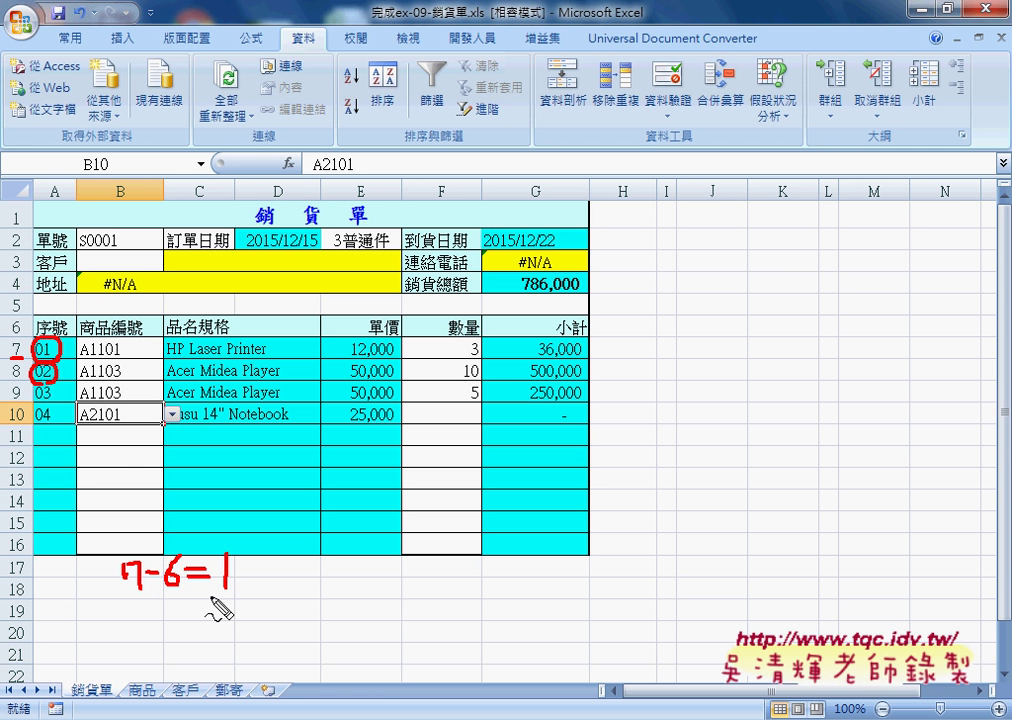
{"action": "left_click_drag", "start_coordinate": [210, 595], "coordinate": [234, 595]}
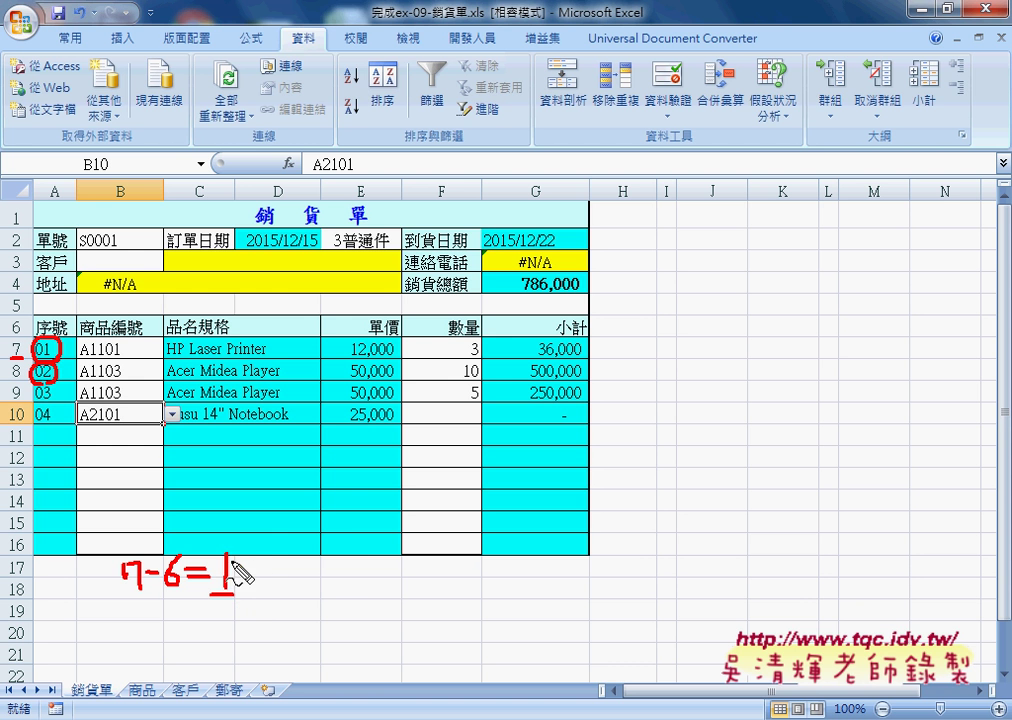
{"action": "mouse_move", "coordinate": [266, 544]}
{"action": "left_mouse_down"}
{"action": "mouse_move", "coordinate": [290, 545]}
{"action": "mouse_move", "coordinate": [280, 592]}
{"action": "mouse_move", "coordinate": [324, 584]}
{"action": "mouse_move", "coordinate": [330, 568]}
{"action": "mouse_move", "coordinate": [326, 578]}
{"action": "left_mouse_up"}
{"action": "left_click_drag", "start_coordinate": [352, 534], "coordinate": [350, 596]}
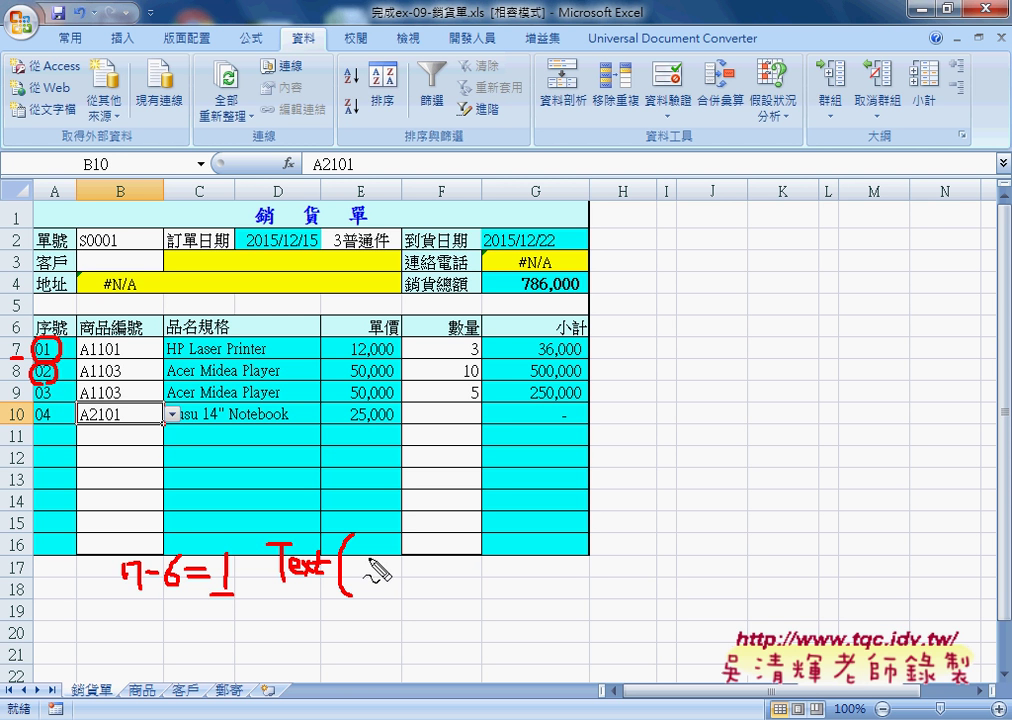
{"action": "mouse_move", "coordinate": [372, 554]}
{"action": "left_mouse_down"}
{"action": "mouse_move", "coordinate": [374, 580]}
{"action": "mouse_move", "coordinate": [398, 597]}
{"action": "left_mouse_up"}
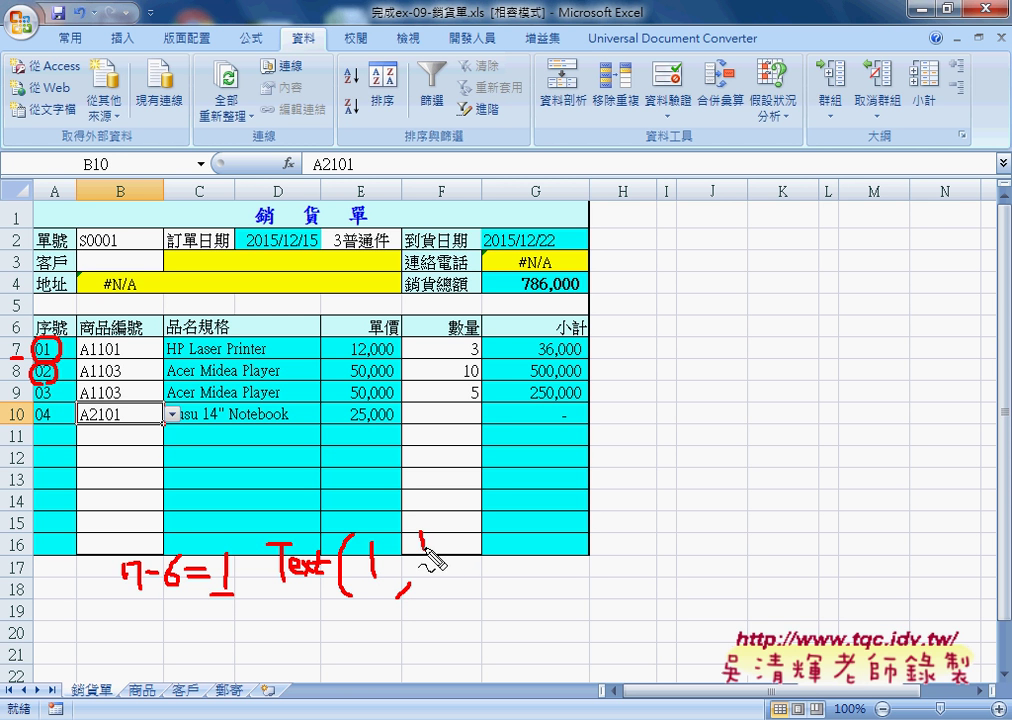
{"action": "left_click_drag", "start_coordinate": [421, 533], "coordinate": [423, 548]}
{"action": "mouse_move", "coordinate": [431, 533]}
{"action": "left_mouse_down"}
{"action": "mouse_move", "coordinate": [452, 582]}
{"action": "mouse_move", "coordinate": [464, 580]}
{"action": "left_mouse_up"}
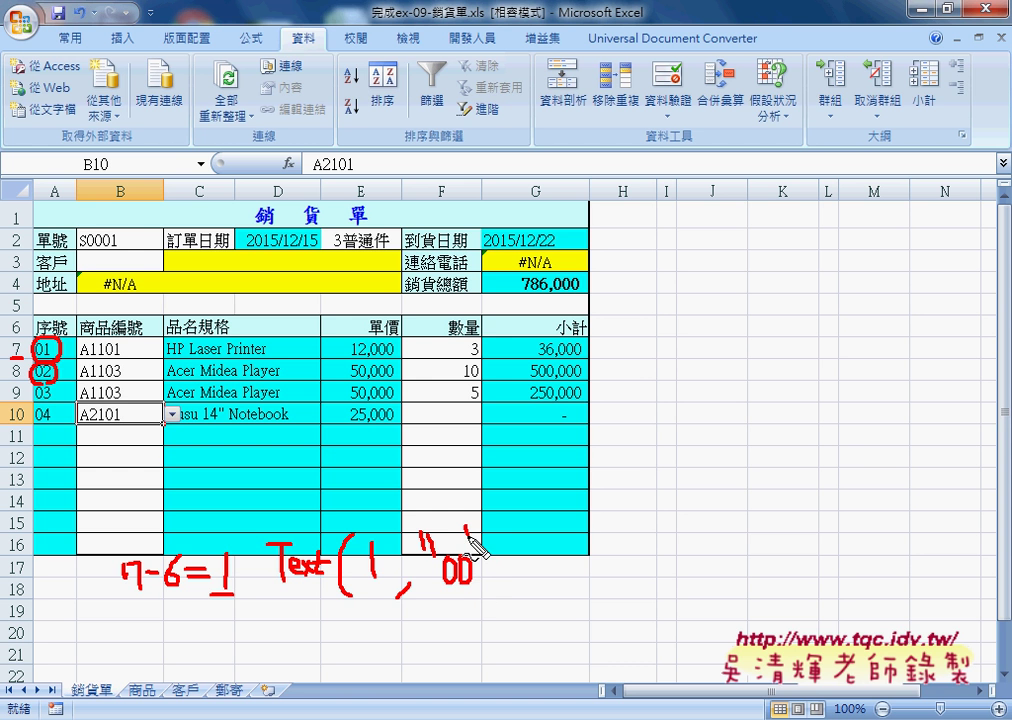
{"action": "mouse_move", "coordinate": [478, 533]}
{"action": "left_mouse_down"}
{"action": "mouse_move", "coordinate": [478, 548]}
{"action": "mouse_move", "coordinate": [488, 546]}
{"action": "left_mouse_up"}
{"action": "left_click_drag", "start_coordinate": [500, 520], "coordinate": [497, 590]}
{"action": "left_click_drag", "start_coordinate": [288, 600], "coordinate": [494, 603]}
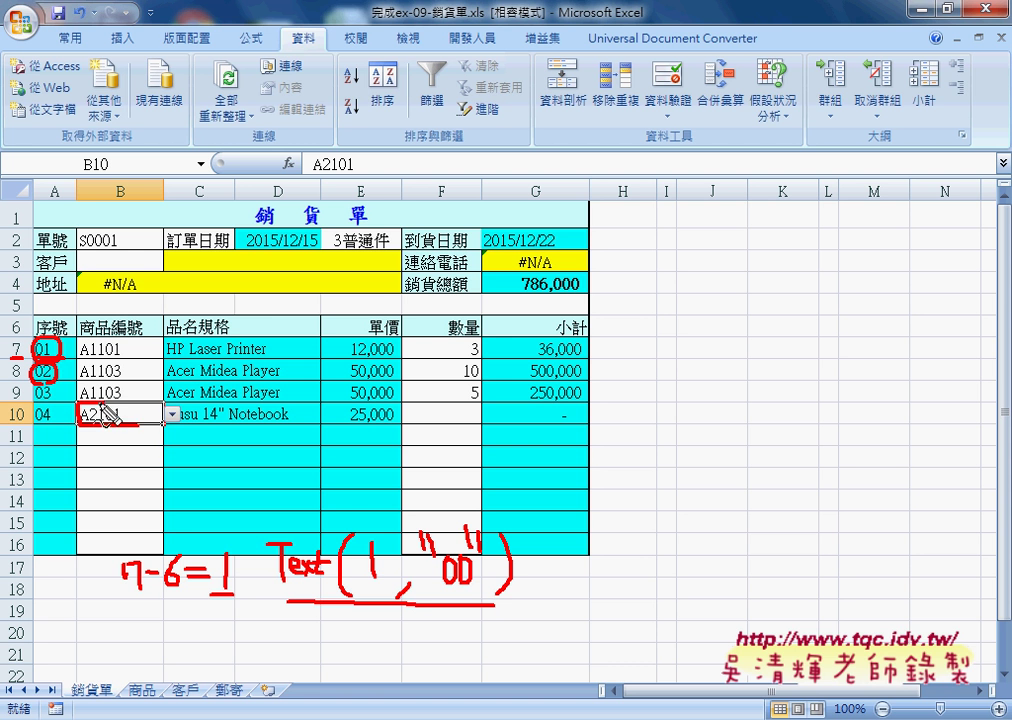
{"action": "left_click_drag", "start_coordinate": [80, 423], "coordinate": [133, 409]}
{"action": "left_click_drag", "start_coordinate": [55, 426], "coordinate": [50, 452]}
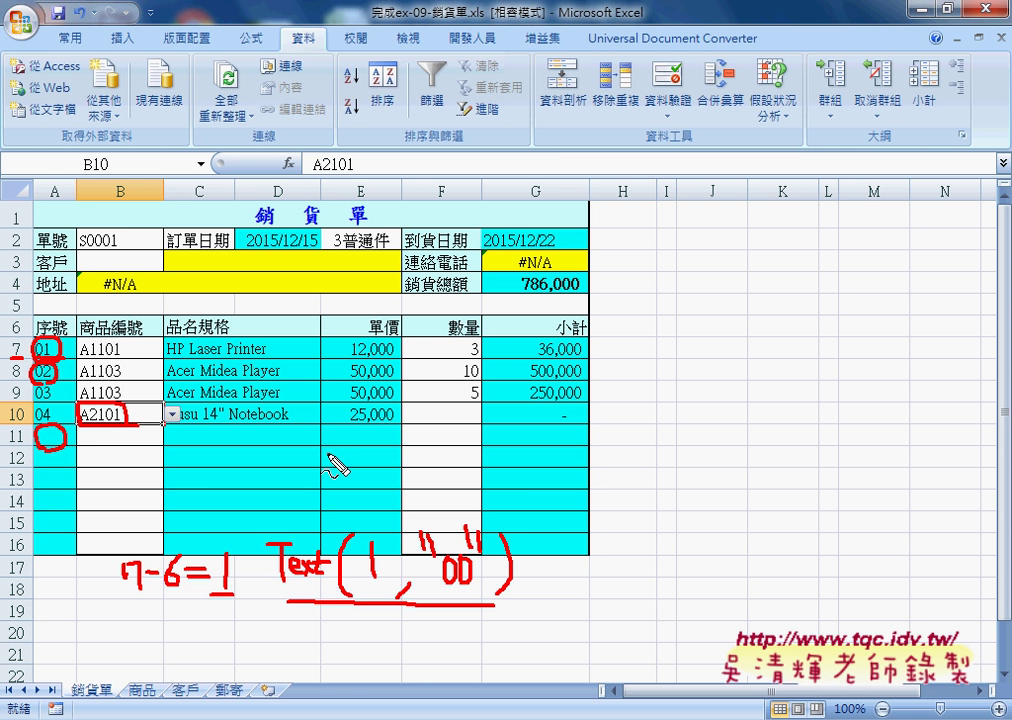
{"action": "key", "text": "Escape"}
- Rewrite A7's condition from ISBLANK(B7) to B7="", followed by a comma and the blank result
{"action": "left_click", "coordinate": [48, 349]}
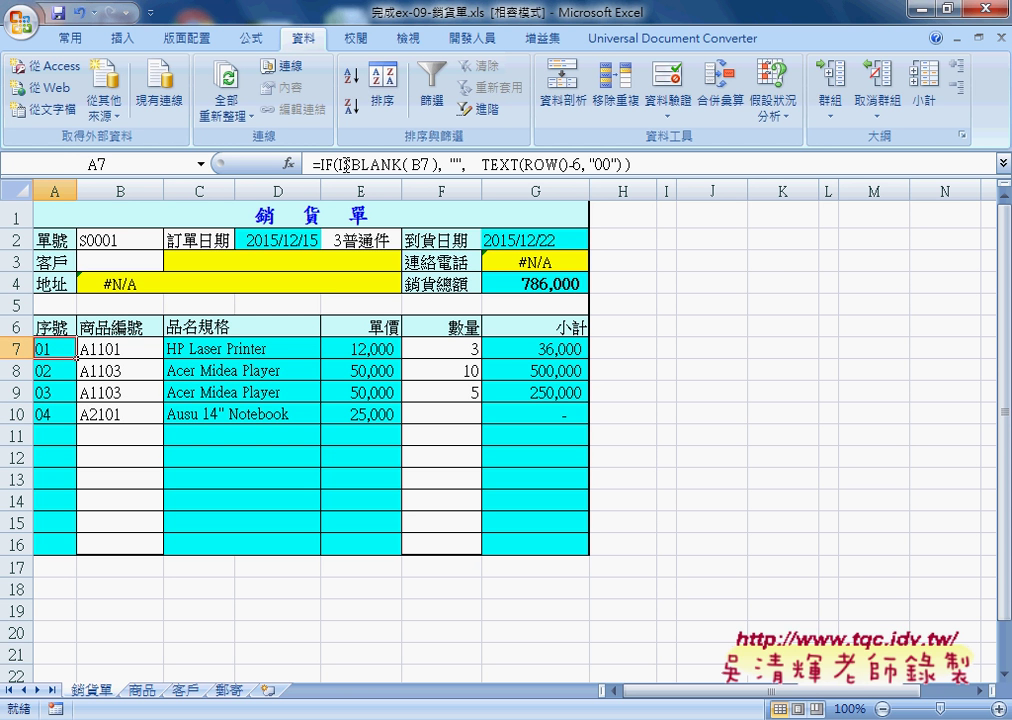
{"action": "left_click_drag", "start_coordinate": [338, 163], "coordinate": [405, 163]}
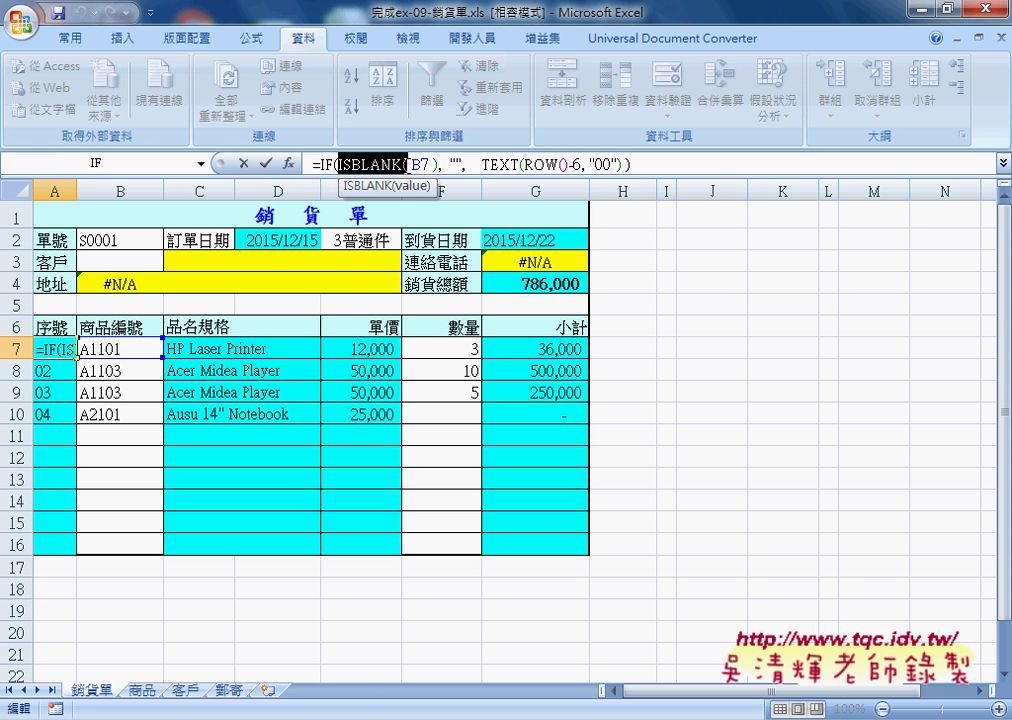
{"action": "key", "text": "Delete"}
{"action": "key", "text": "Right"}
{"action": "key", "text": "Right"}
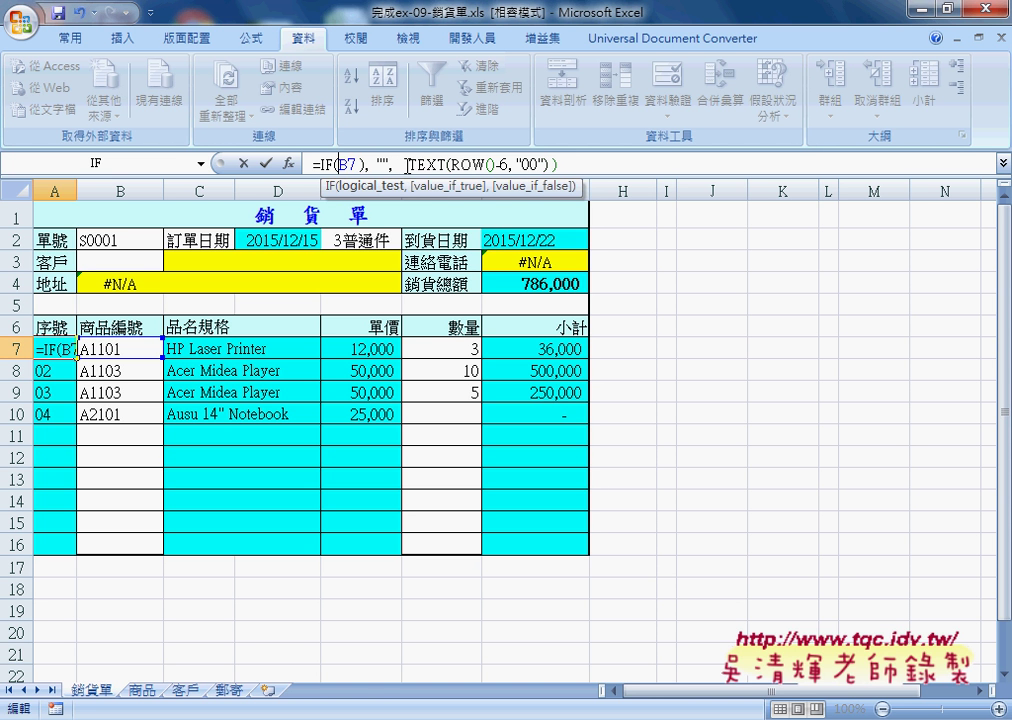
{"action": "key", "text": "Delete"}
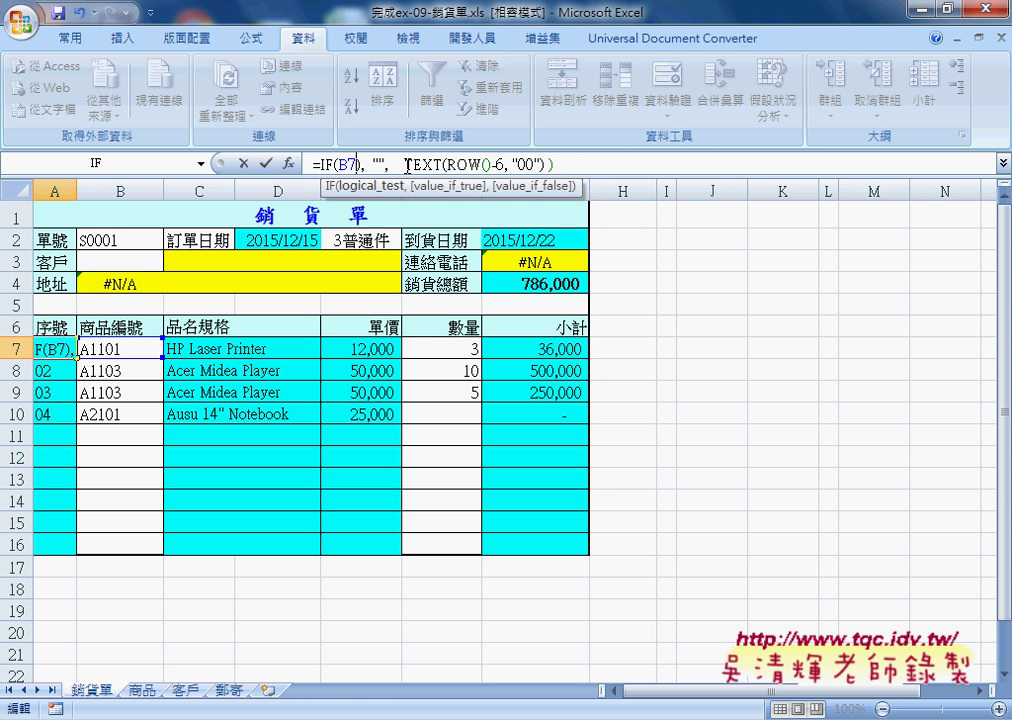
{"action": "type", "text": "="}
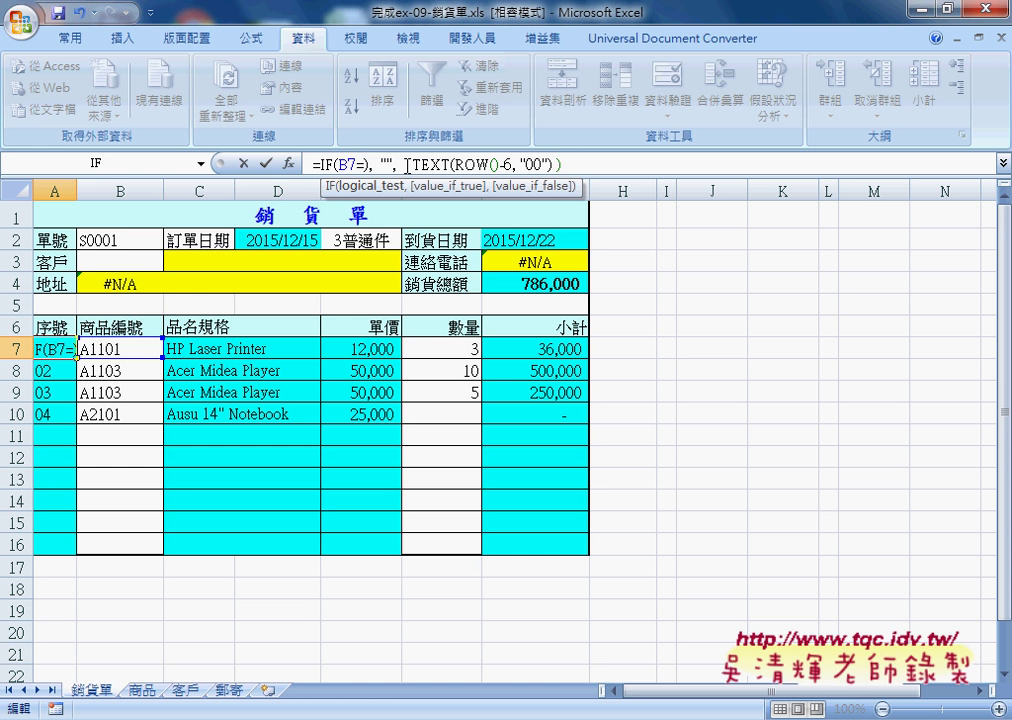
{"action": "type", "text": "\"\""}
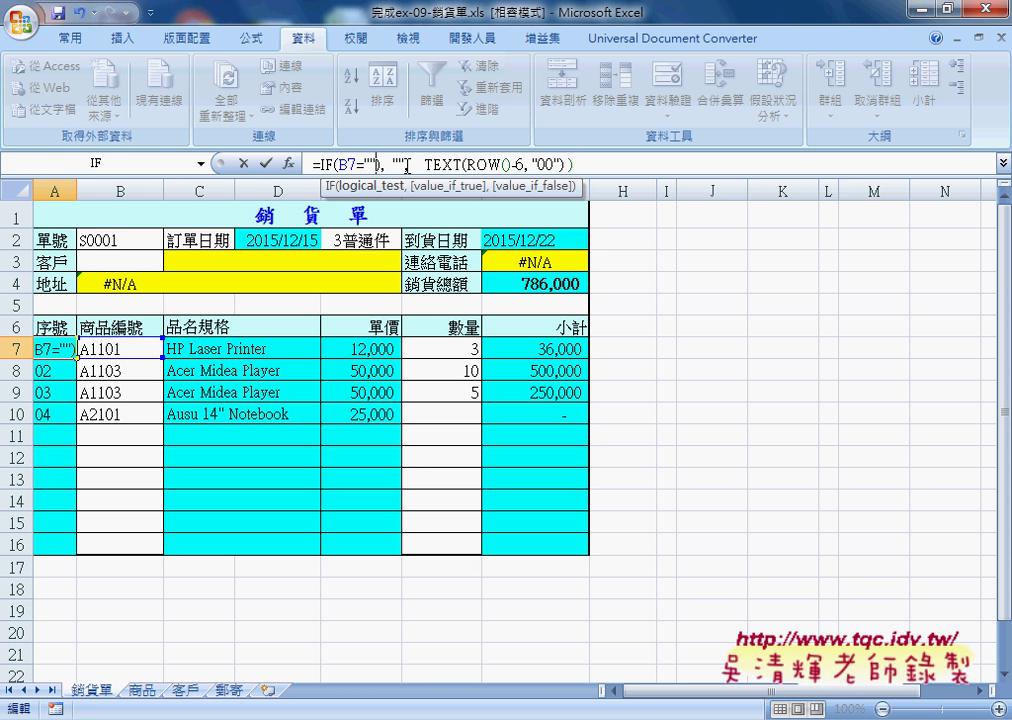
{"action": "key", "text": "Delete"}
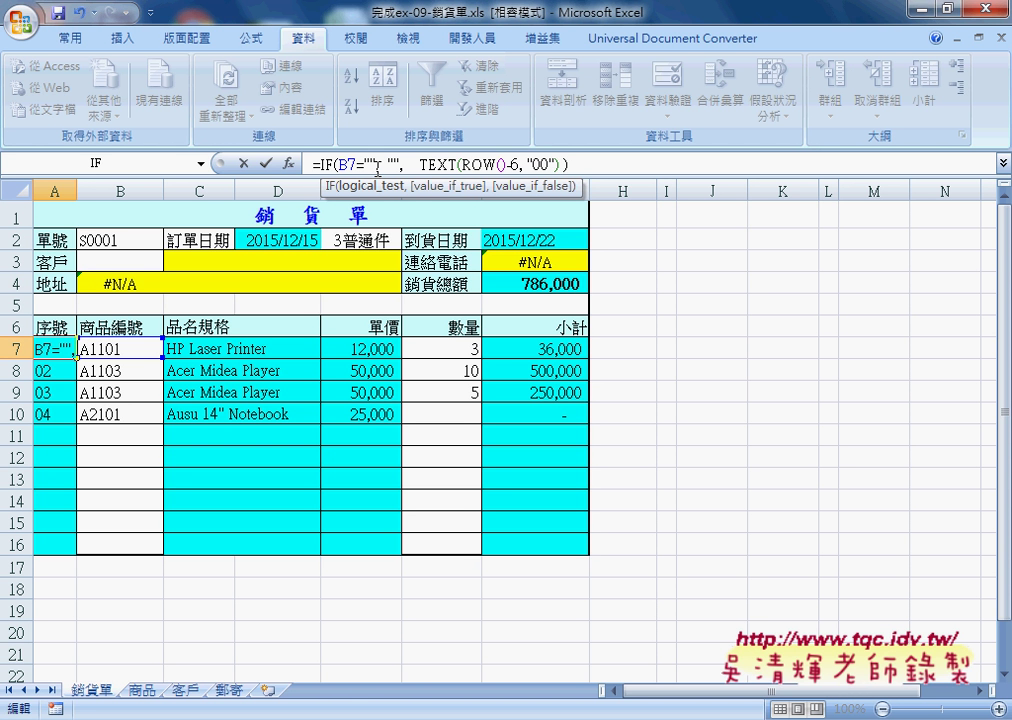
{"action": "type", "text": ","}
{"action": "left_click_drag", "start_coordinate": [385, 163], "coordinate": [517, 163]}
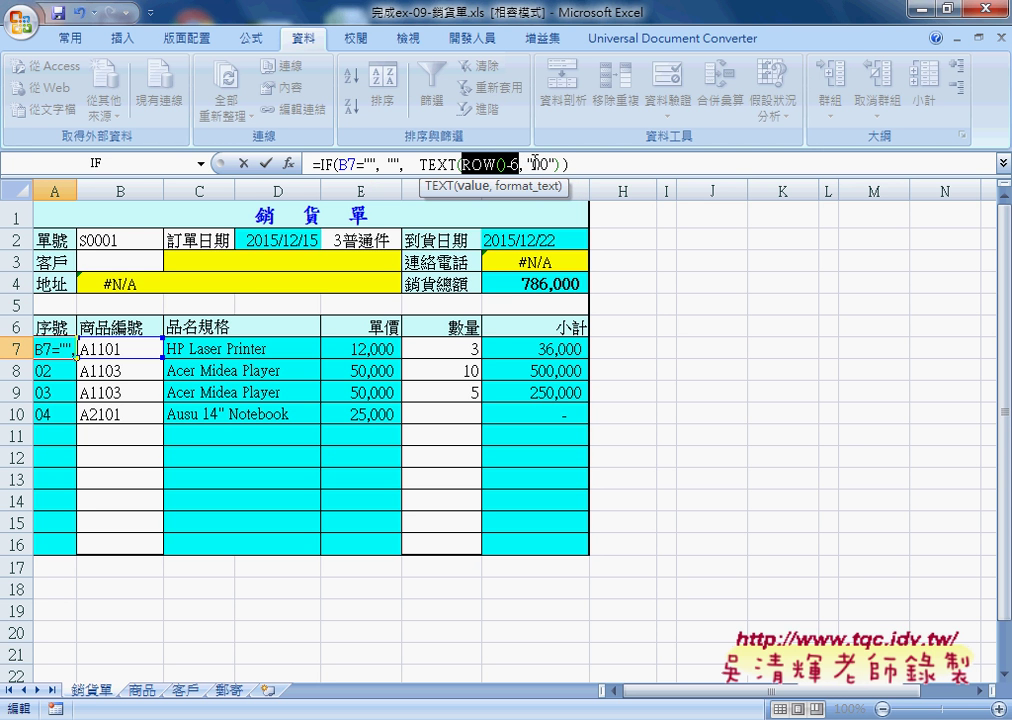
- Commit A7's formula, choose A1103 in B11 (serial 05), then select quantity cells F7:F16
{"action": "left_click", "coordinate": [266, 162]}
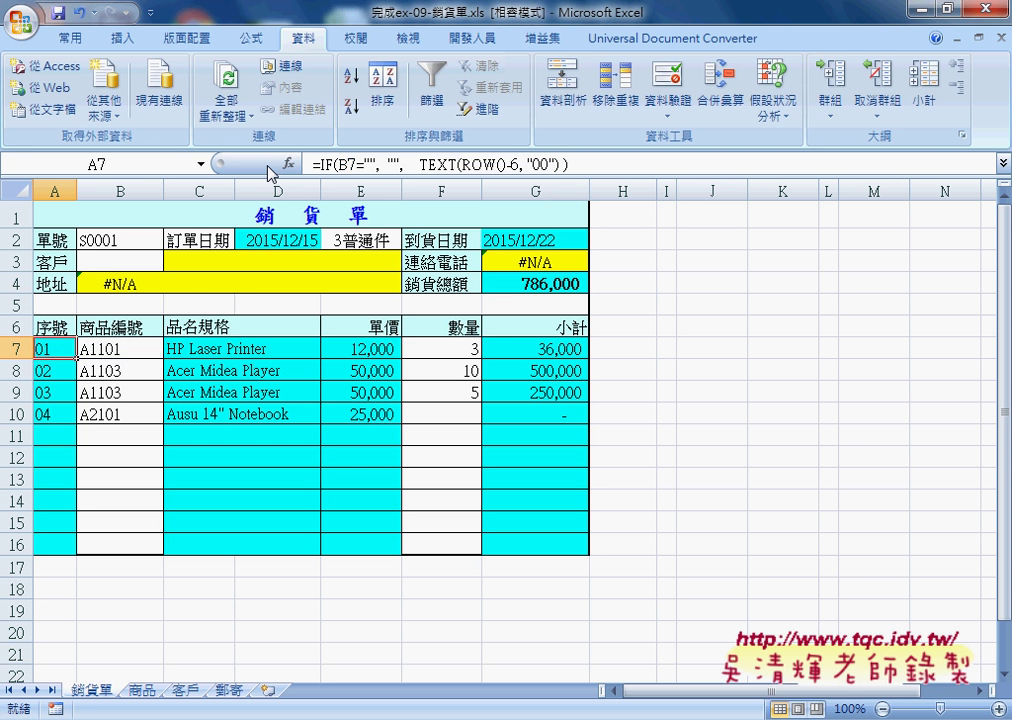
{"action": "left_click", "coordinate": [148, 435]}
{"action": "left_click", "coordinate": [172, 436]}
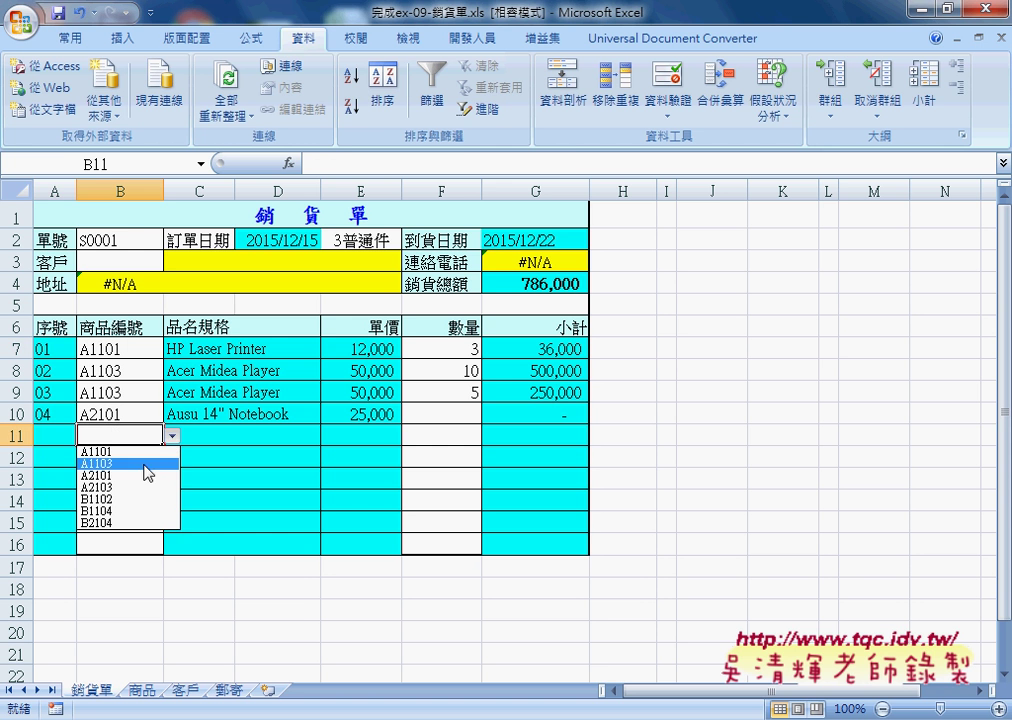
{"action": "left_click", "coordinate": [143, 464]}
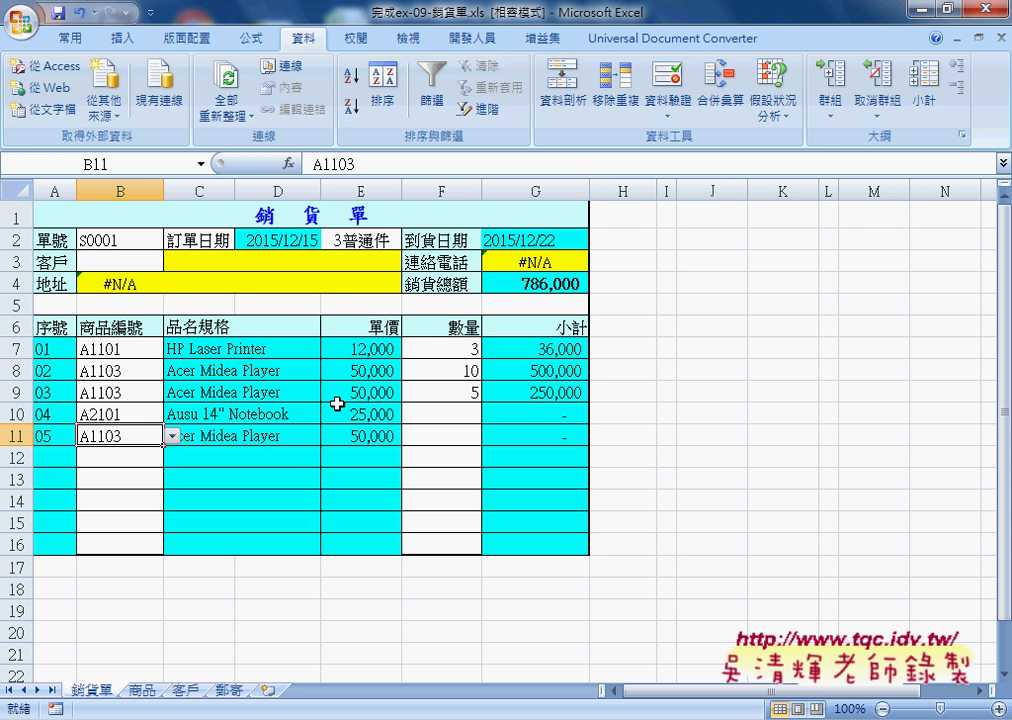
{"action": "left_click", "coordinate": [456, 349]}
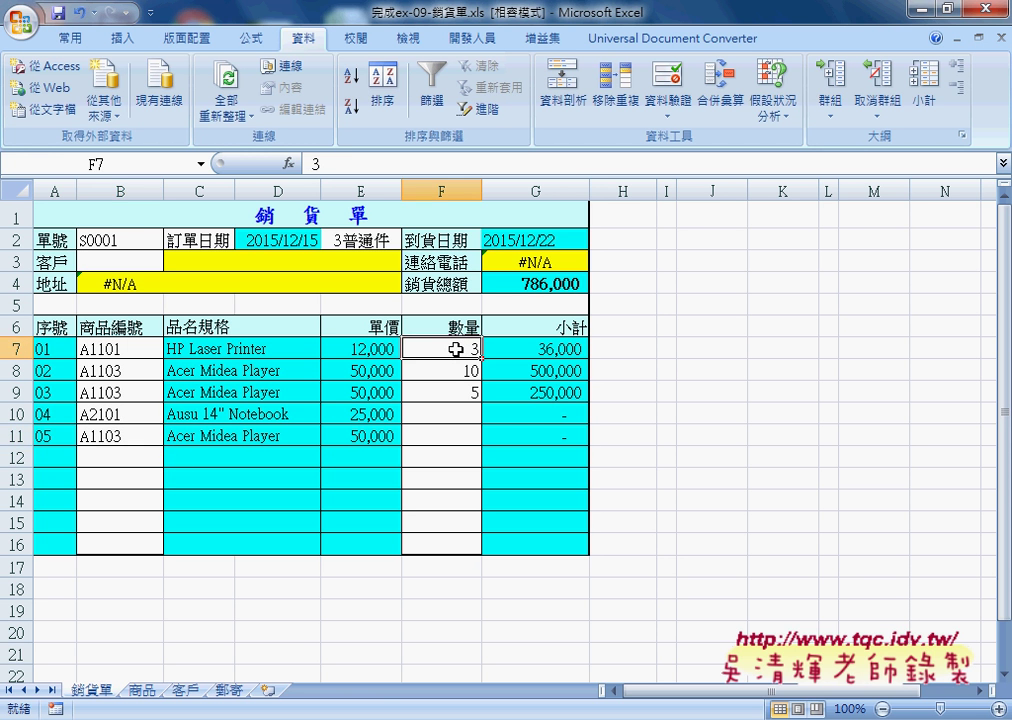
{"action": "left_click_drag", "start_coordinate": [456, 349], "coordinate": [452, 548]}
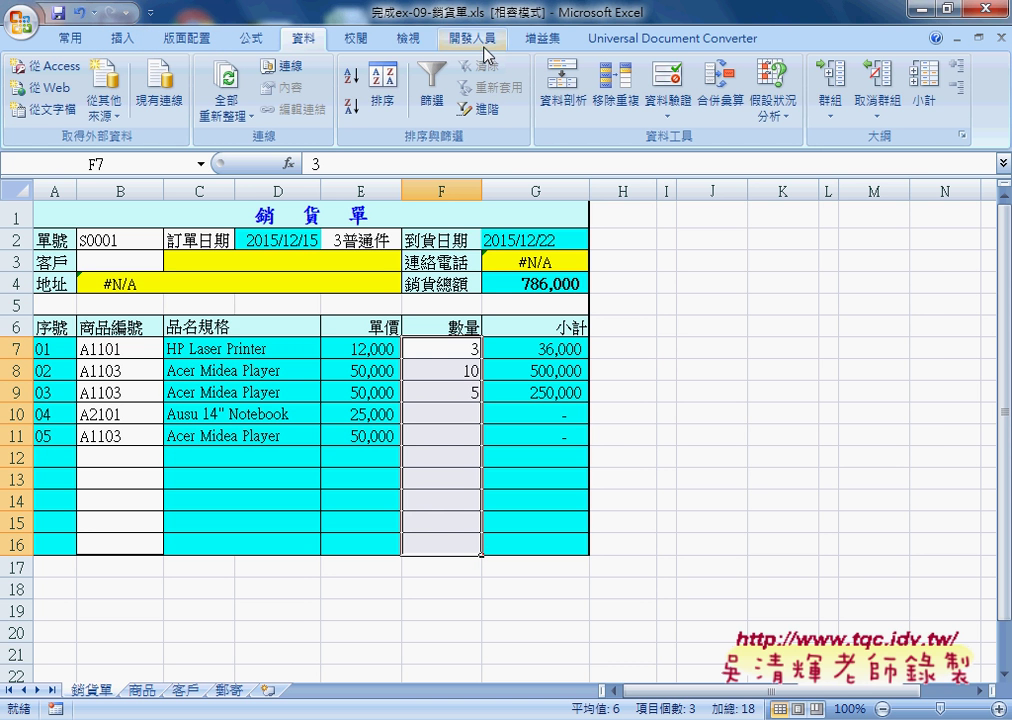
- Restrict the quantity cells F7:F16 to a dropdown list with source 1,2,3,4,5,6,7,8,9,10
{"action": "left_click", "coordinate": [661, 103]}
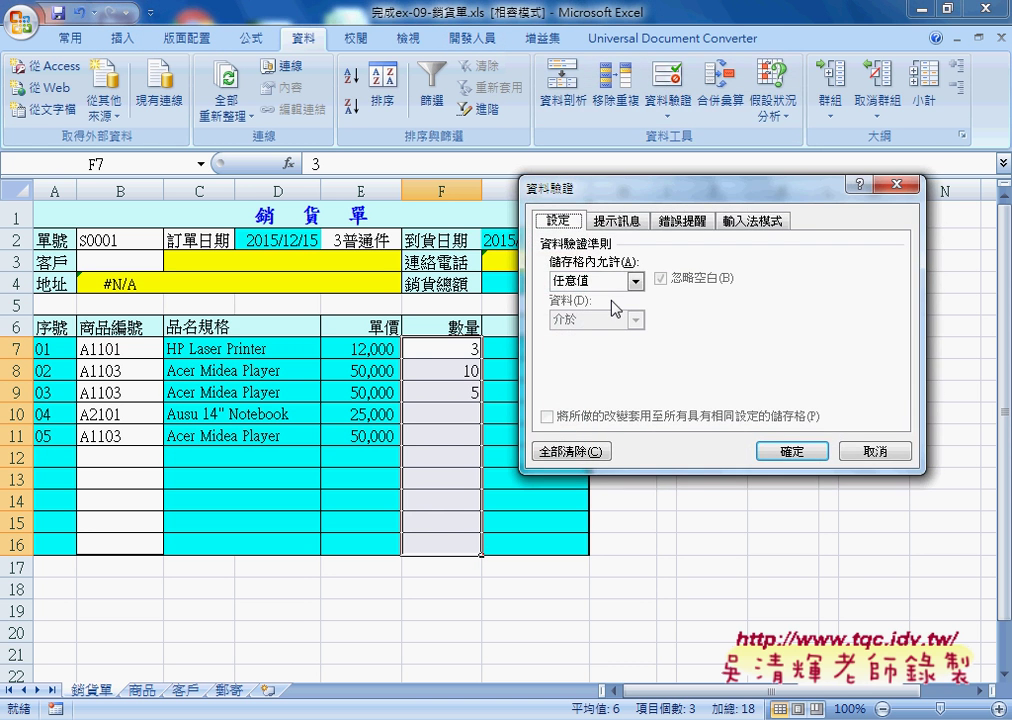
{"action": "left_click", "coordinate": [600, 281]}
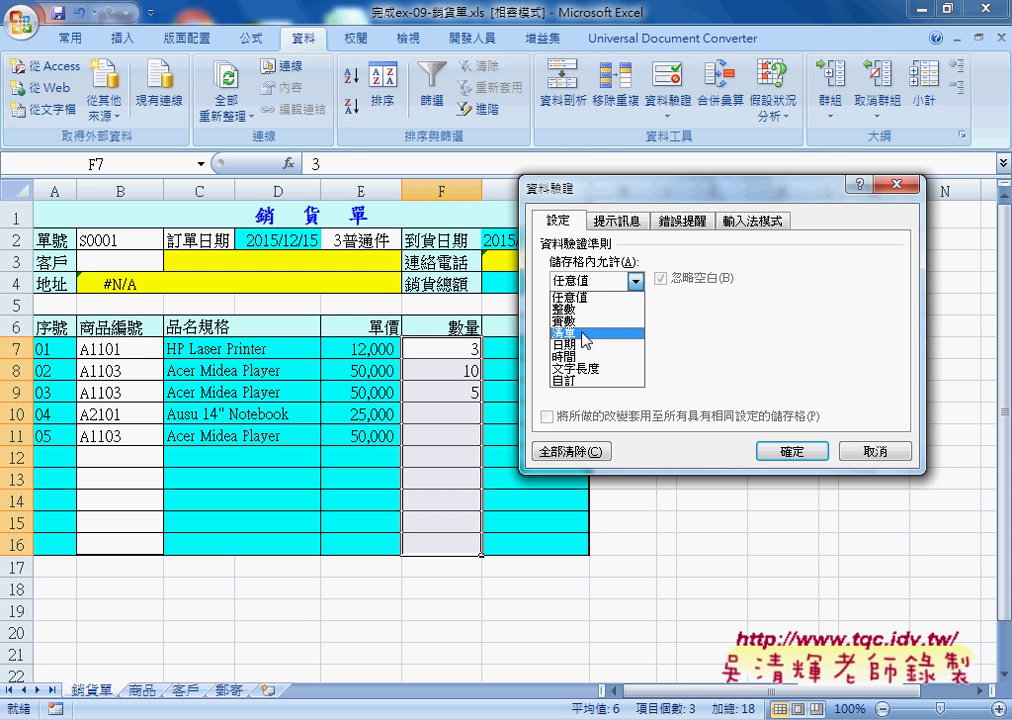
{"action": "left_click", "coordinate": [590, 345]}
{"action": "left_click", "coordinate": [584, 356]}
{"action": "type", "text": "1"}
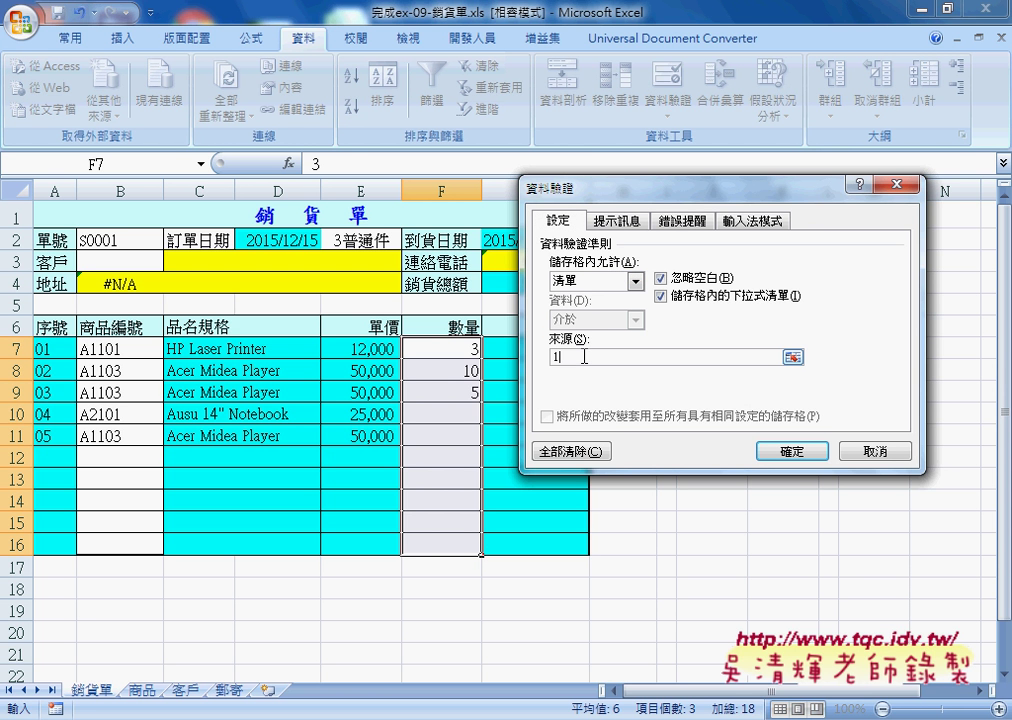
{"action": "type", "text": ",2,"}
{"action": "type", "text": "3,4,5,6"}
{"action": "type", "text": ",7,8,9,"}
{"action": "type", "text": "10"}
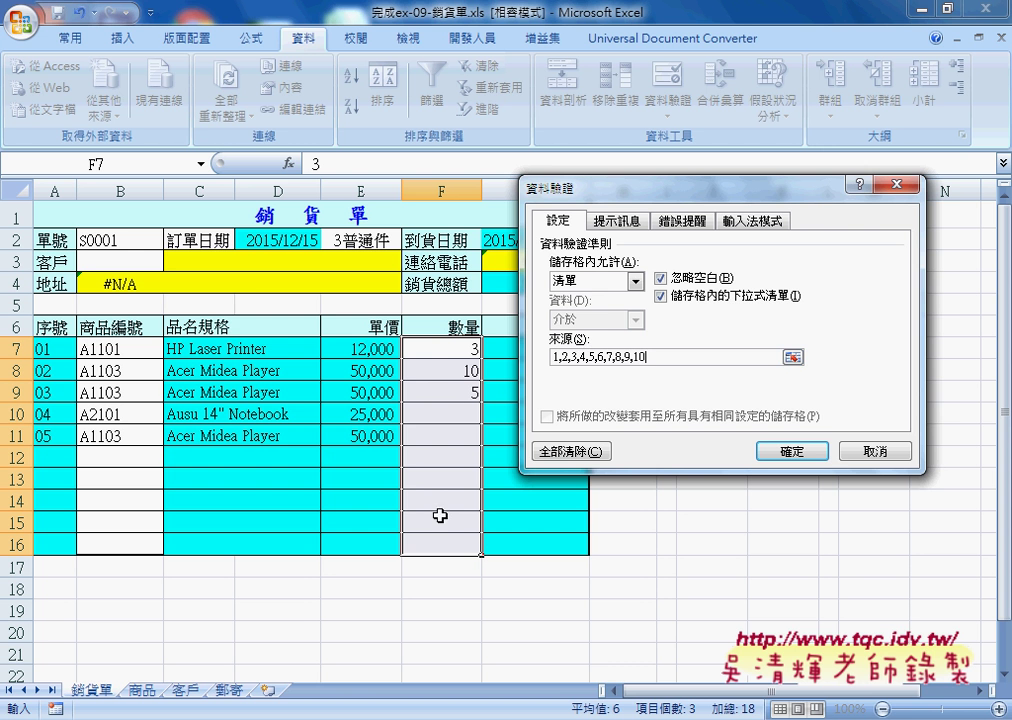
{"action": "left_click", "coordinate": [792, 452]}
- Pick quantities 10, 6, 6, 3 and 3 from the dropdowns in F7 through F11
{"action": "left_click", "coordinate": [491, 348]}
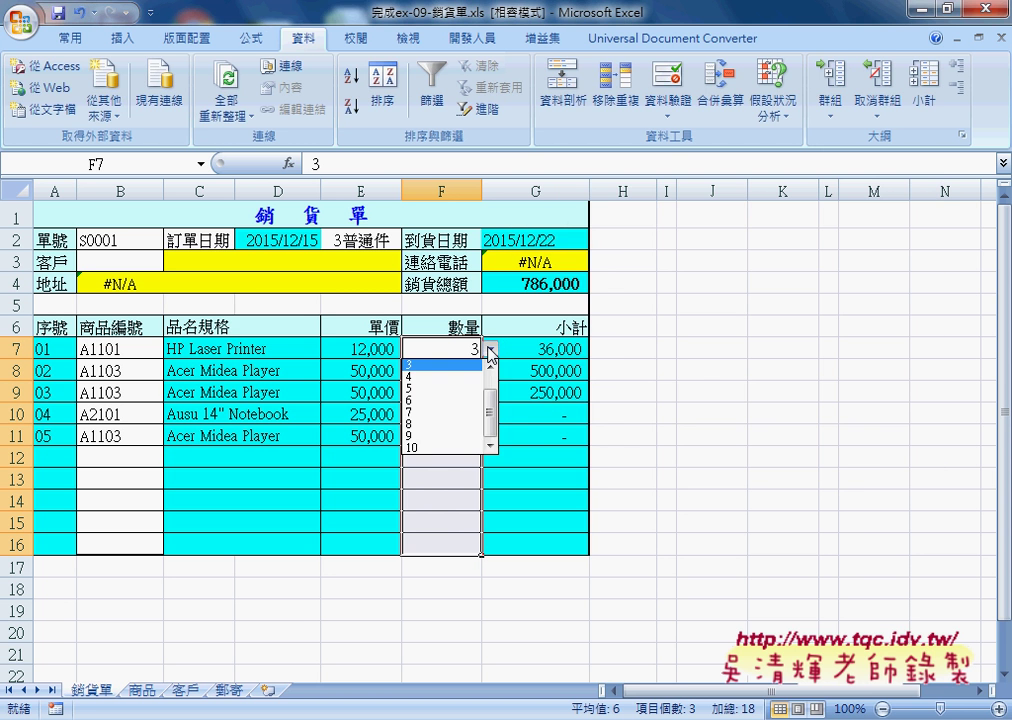
{"action": "left_click", "coordinate": [458, 448]}
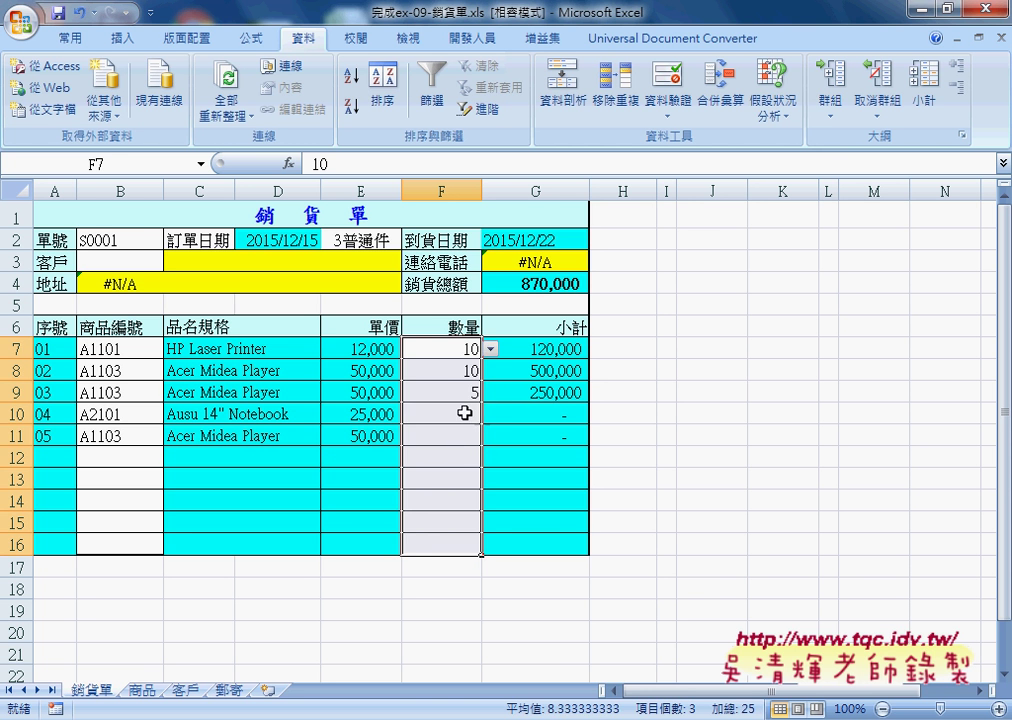
{"action": "left_click", "coordinate": [470, 376]}
{"action": "left_click", "coordinate": [491, 370]}
{"action": "left_click", "coordinate": [455, 424]}
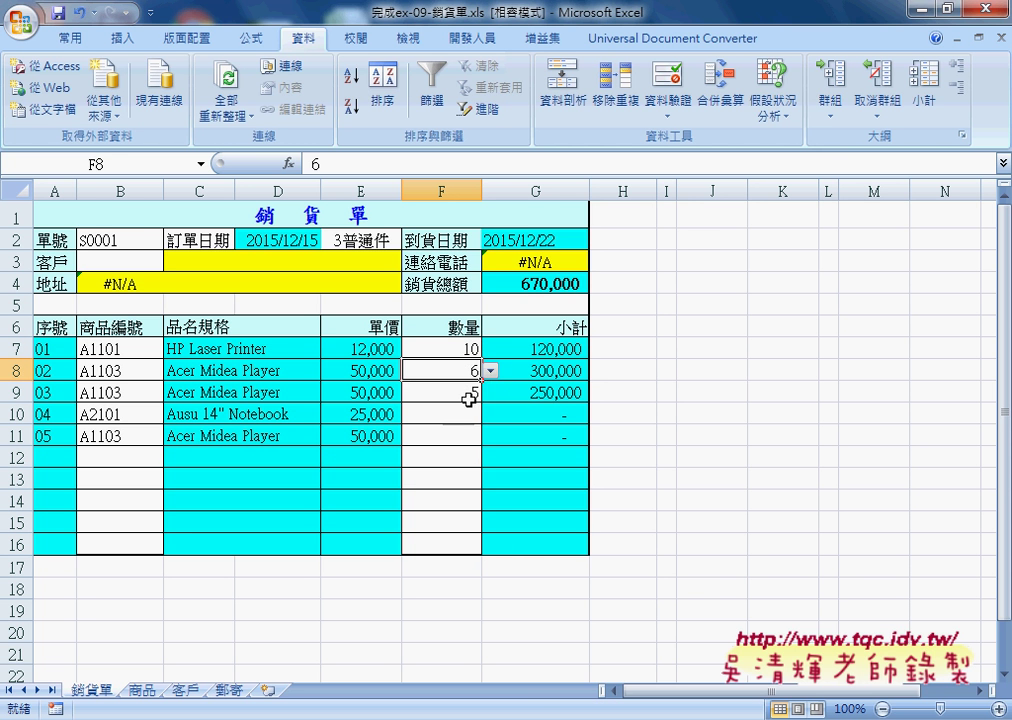
{"action": "left_click", "coordinate": [470, 395]}
{"action": "left_click", "coordinate": [491, 393]}
{"action": "left_click", "coordinate": [460, 442]}
{"action": "left_click", "coordinate": [463, 412]}
{"action": "left_click", "coordinate": [491, 414]}
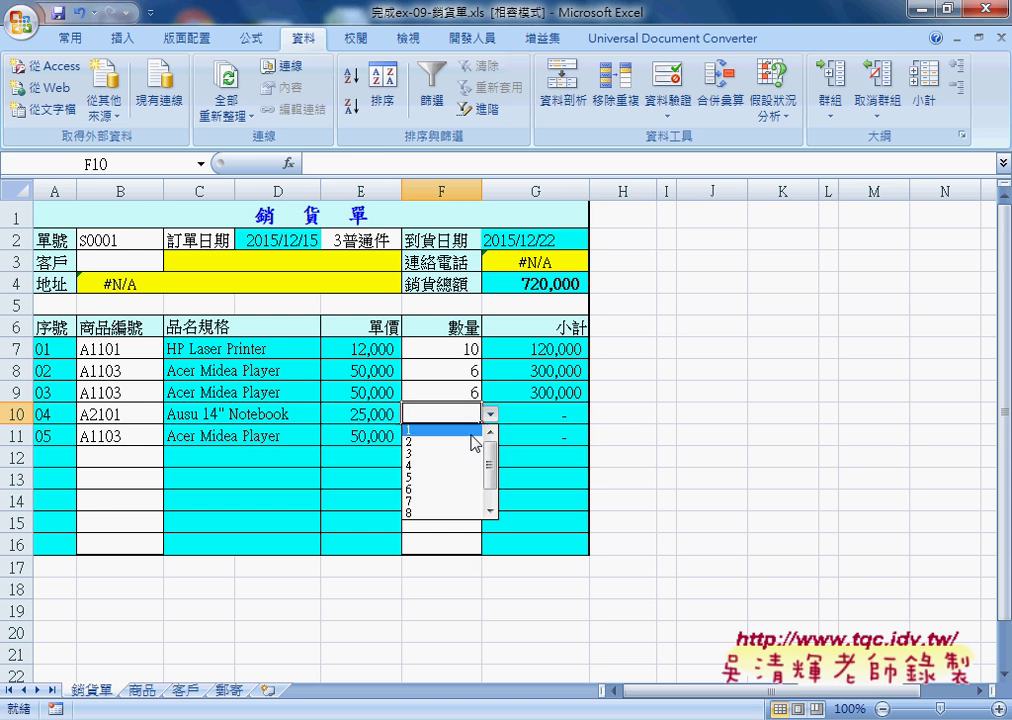
{"action": "left_click", "coordinate": [462, 431]}
{"action": "left_click", "coordinate": [459, 441]}
{"action": "left_click", "coordinate": [491, 436]}
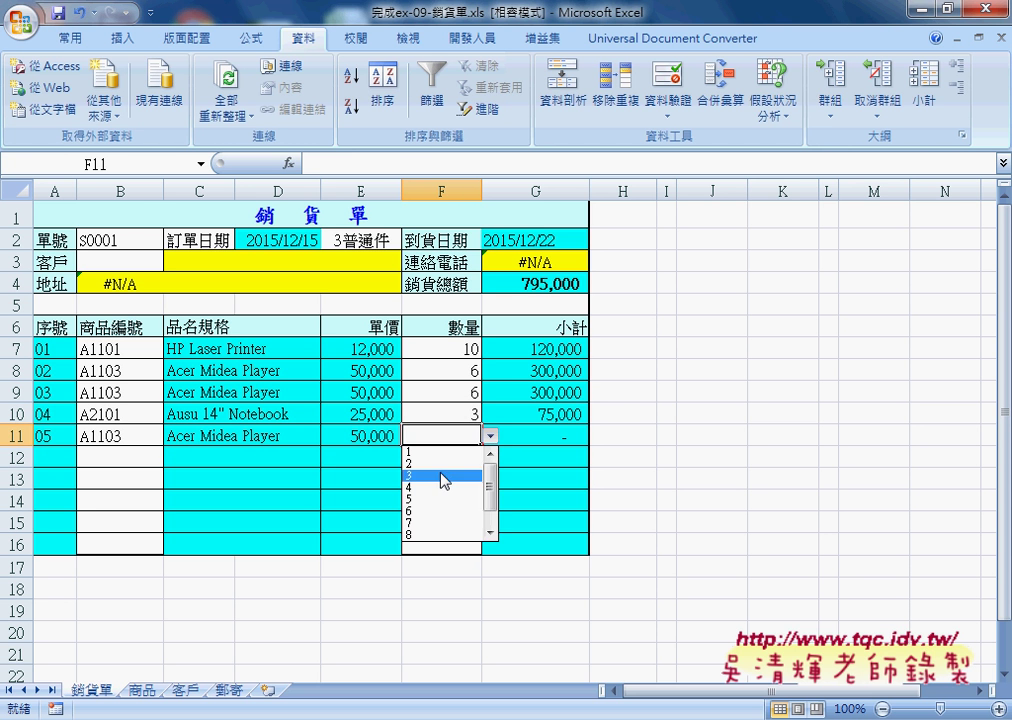
{"action": "left_click", "coordinate": [445, 479]}
- Check the G7 subtotal formula, re-enter quantity 3 in F11, and verify the 945,000 total in G4
{"action": "left_click", "coordinate": [535, 349]}
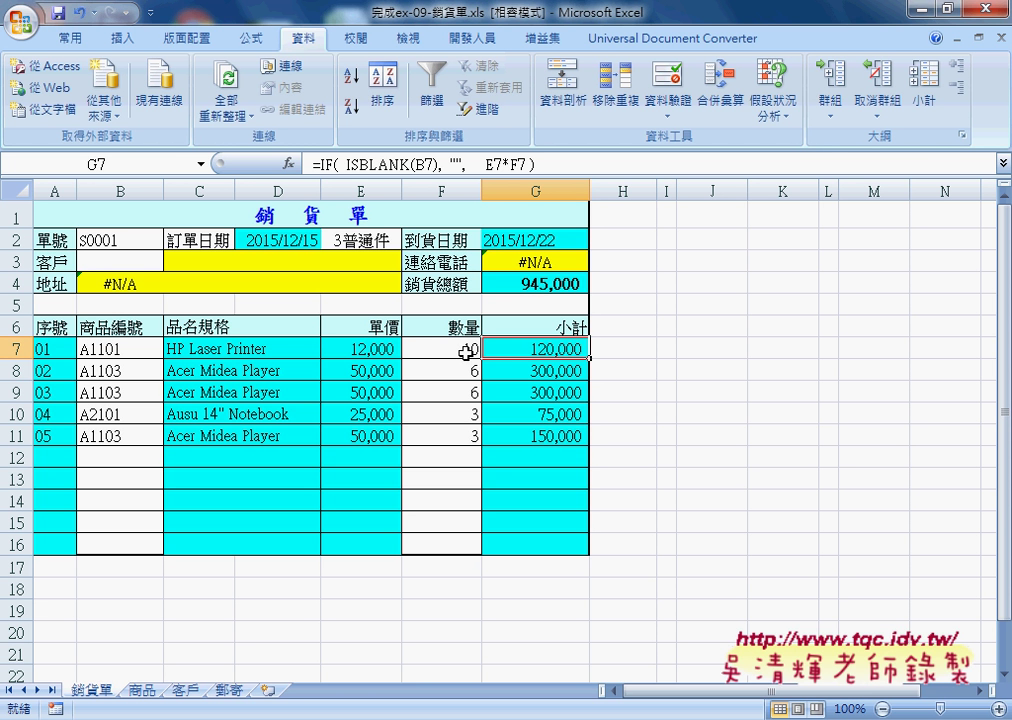
{"action": "left_click", "coordinate": [463, 436]}
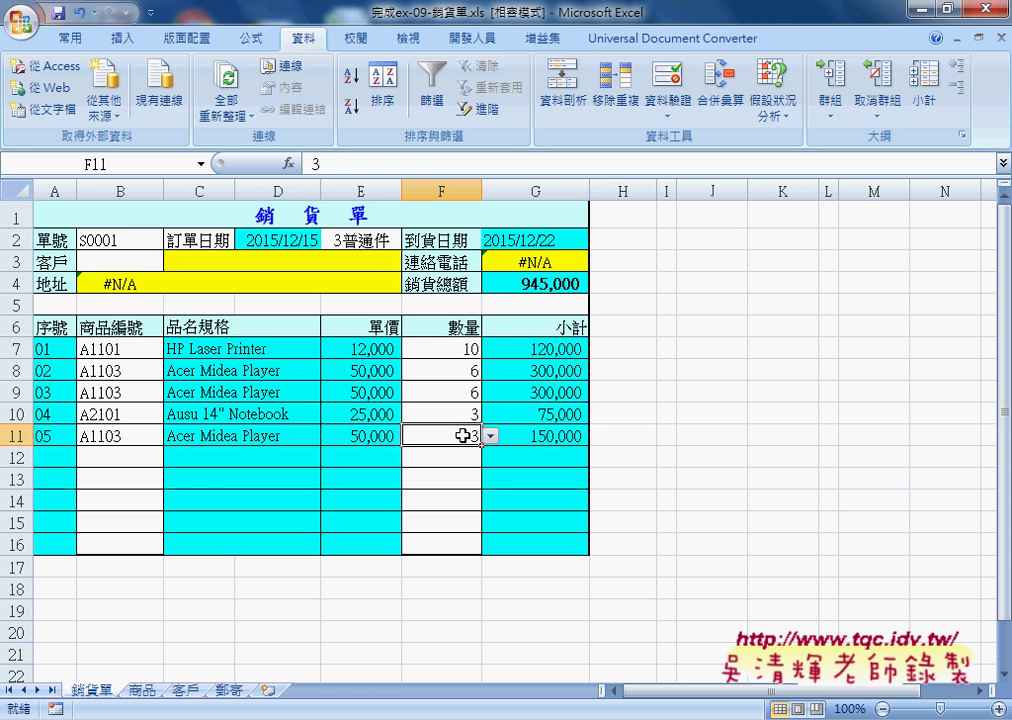
{"action": "key", "text": "Delete"}
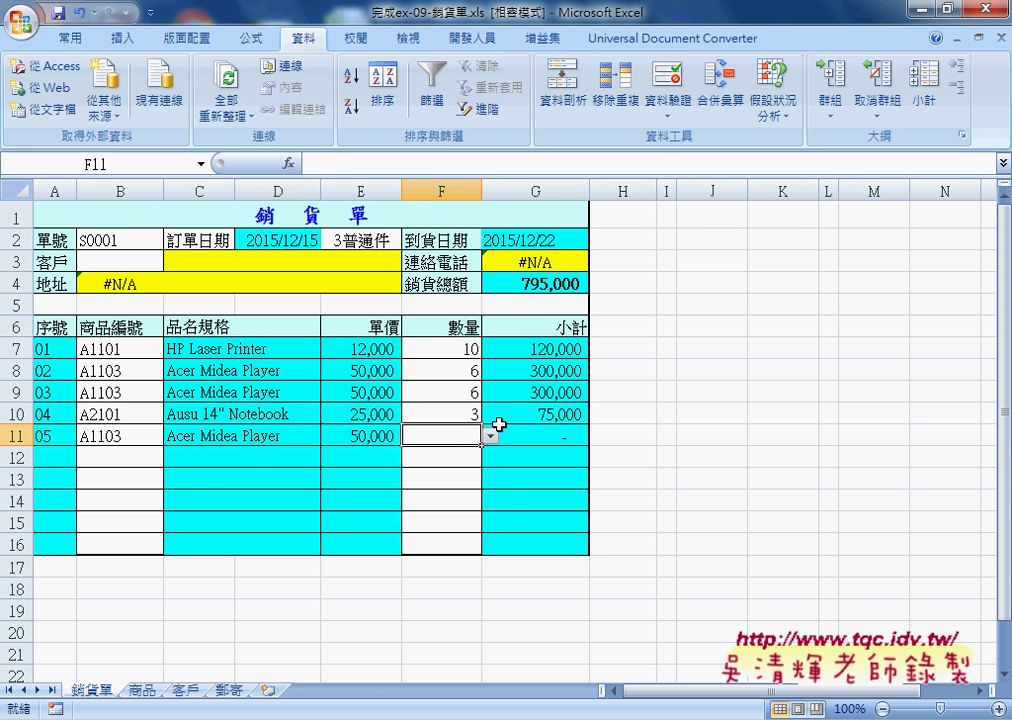
{"action": "left_click", "coordinate": [490, 436]}
{"action": "left_click", "coordinate": [440, 480]}
{"action": "left_click", "coordinate": [552, 284]}
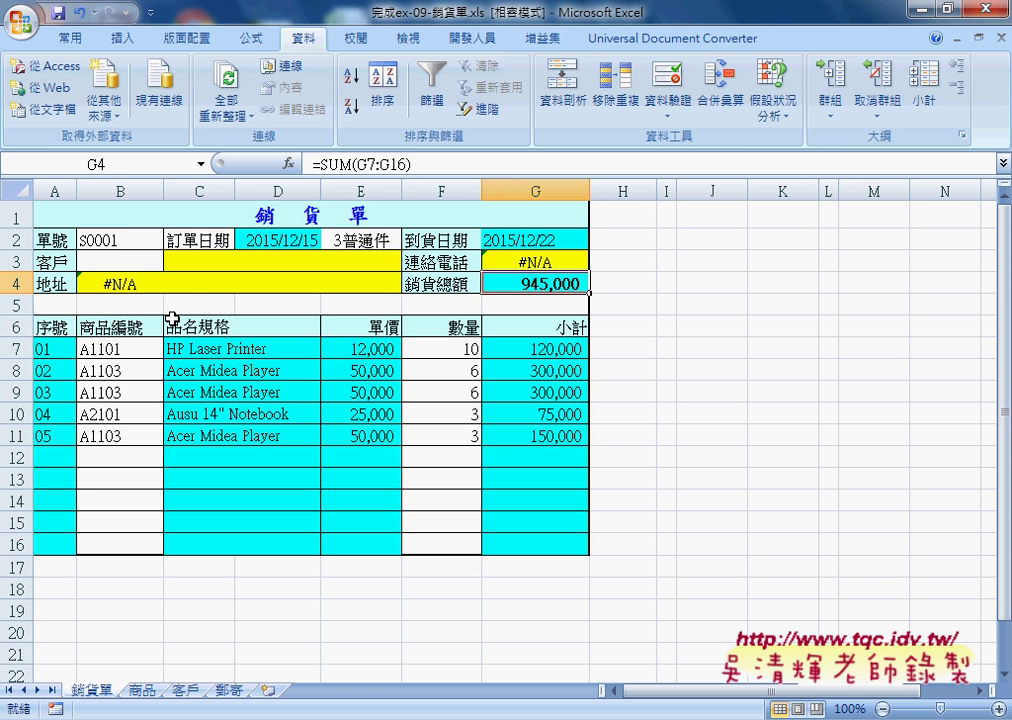
{"action": "left_click", "coordinate": [243, 345]}
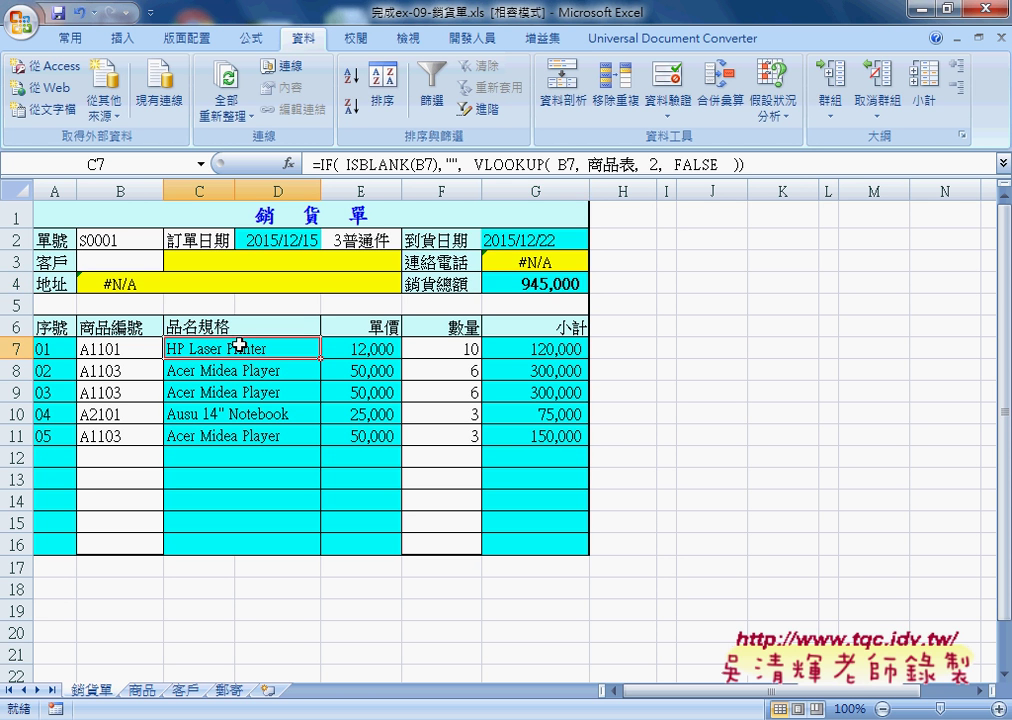
{"action": "left_click", "coordinate": [55, 348]}
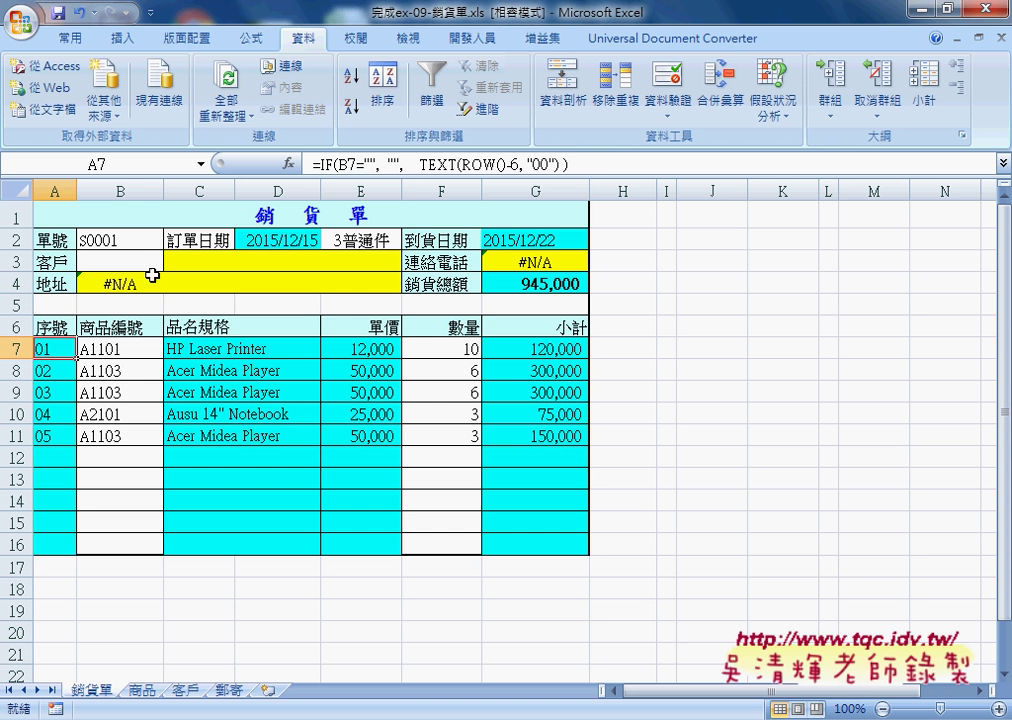
{"action": "left_click", "coordinate": [145, 260]}
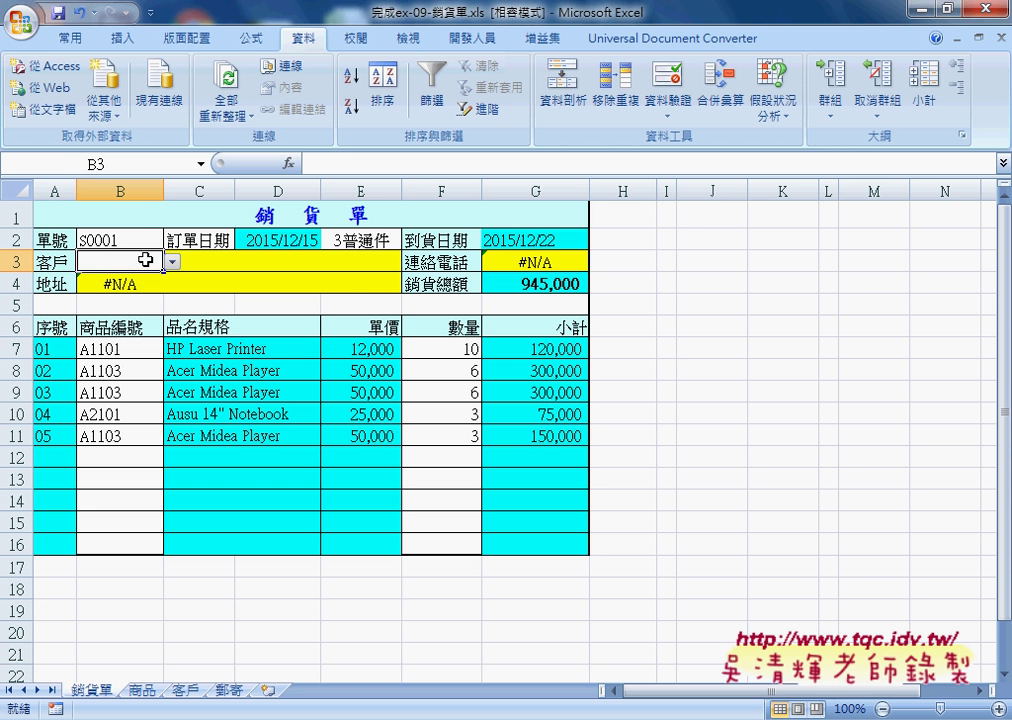
{"action": "left_click", "coordinate": [385, 240]}
{"action": "left_click", "coordinate": [524, 240]}
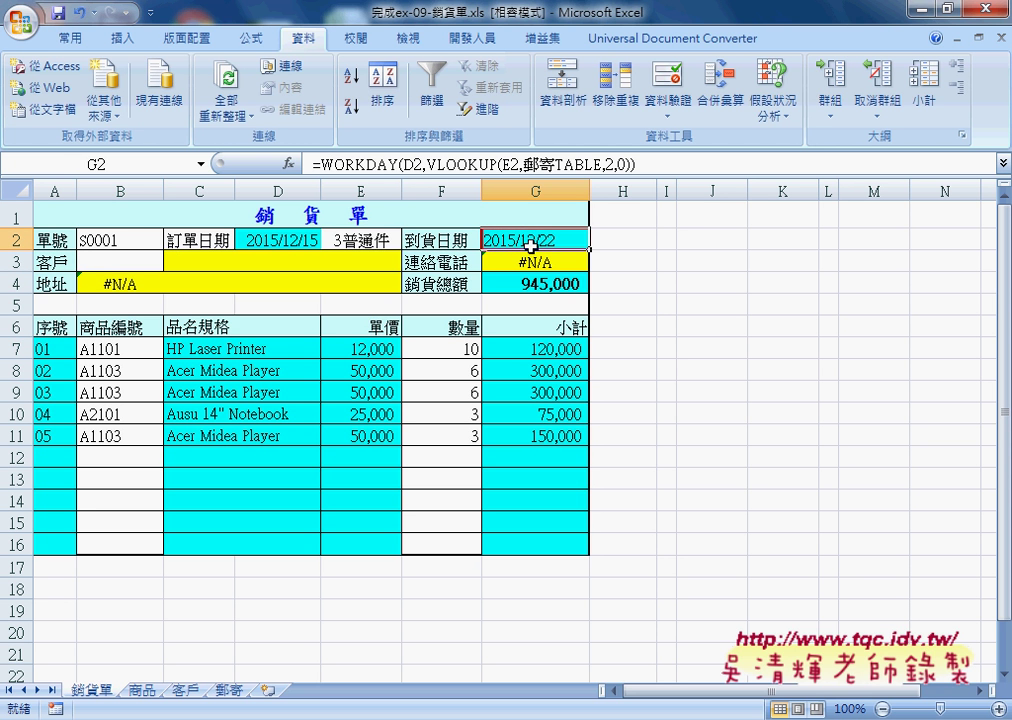
{"action": "left_click", "coordinate": [130, 263]}
- Choose the second customer code in B3, then set rows 7 and 8 to products A2101 and A2103
{"action": "left_click", "coordinate": [172, 261]}
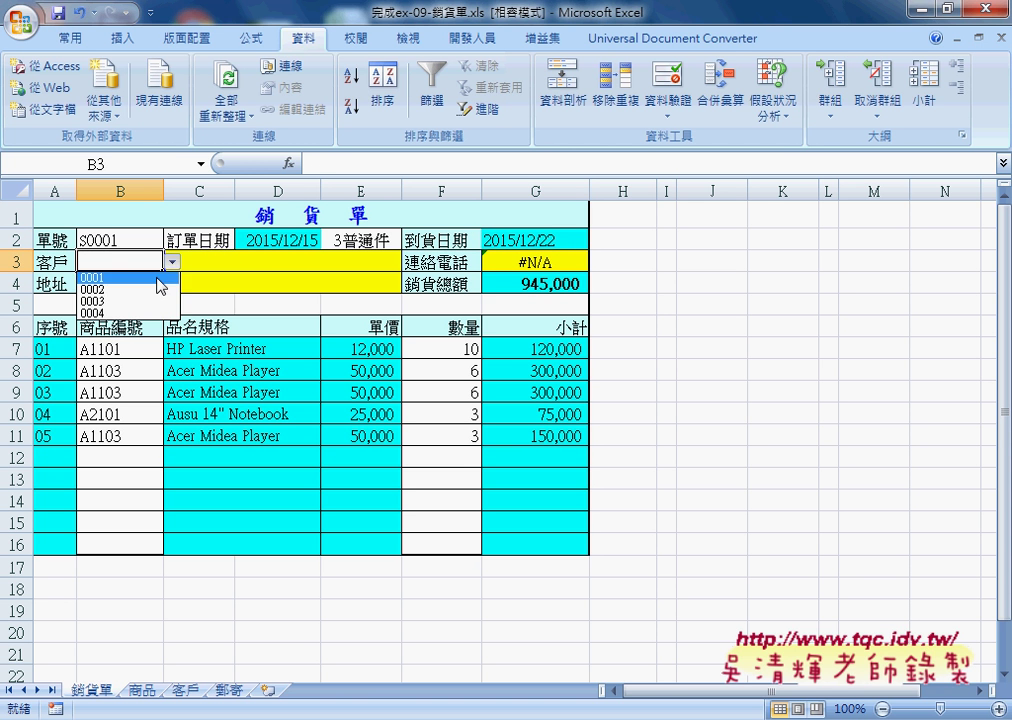
{"action": "left_click", "coordinate": [130, 289]}
{"action": "left_click", "coordinate": [140, 349]}
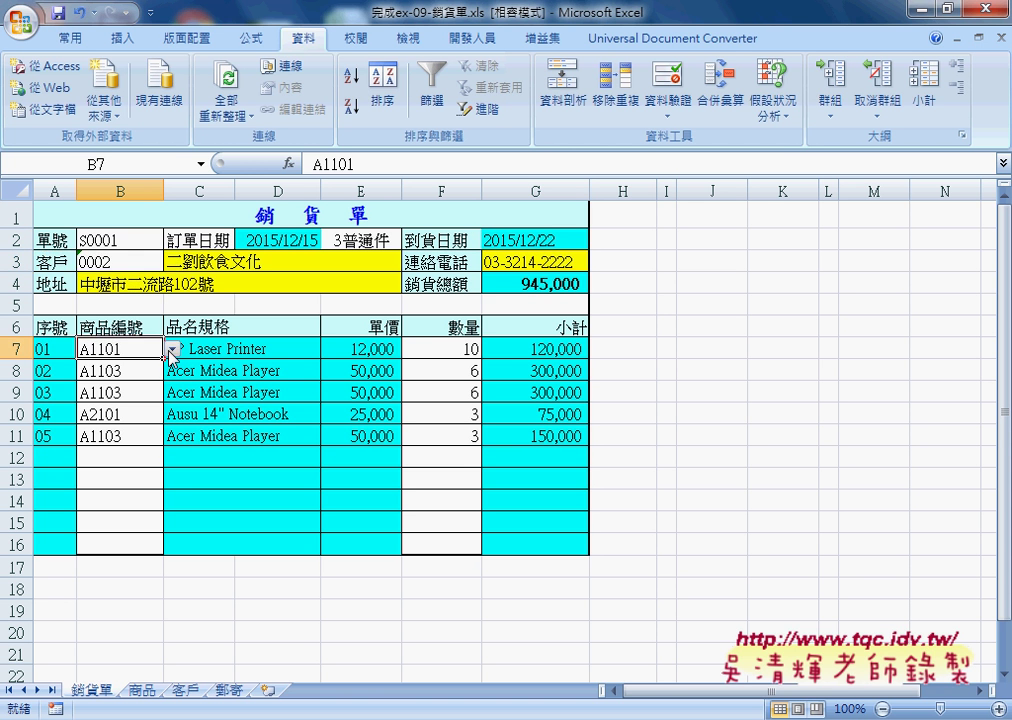
{"action": "left_click", "coordinate": [172, 349]}
{"action": "left_click", "coordinate": [124, 384]}
{"action": "left_click", "coordinate": [140, 372]}
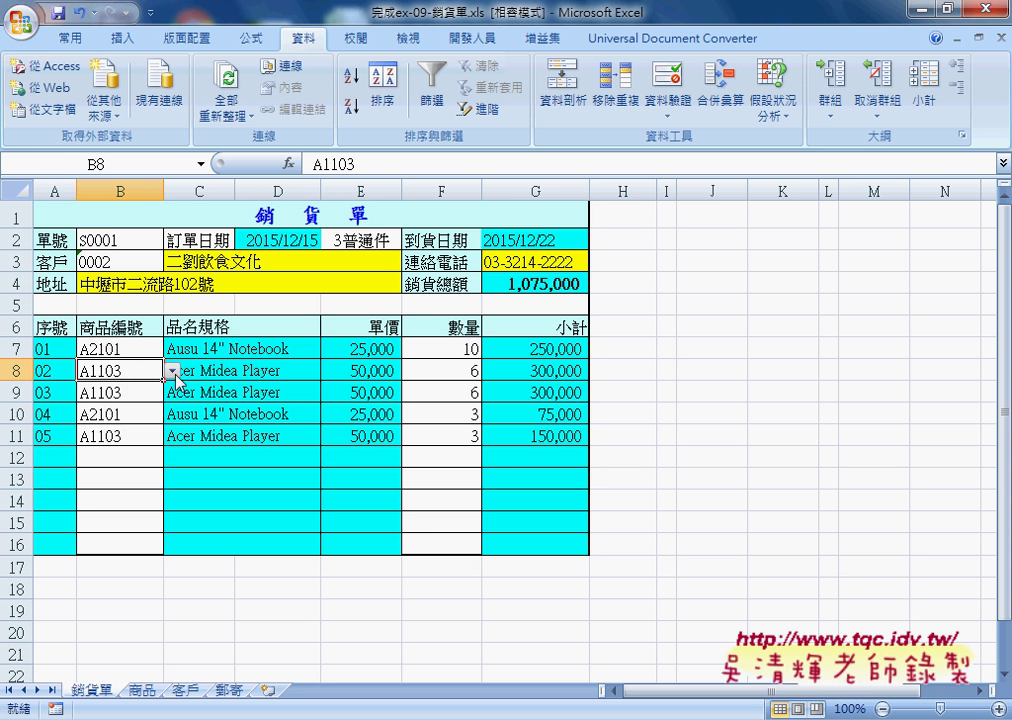
{"action": "left_click", "coordinate": [172, 371]}
{"action": "left_click", "coordinate": [124, 419]}
{"action": "left_click", "coordinate": [447, 353]}
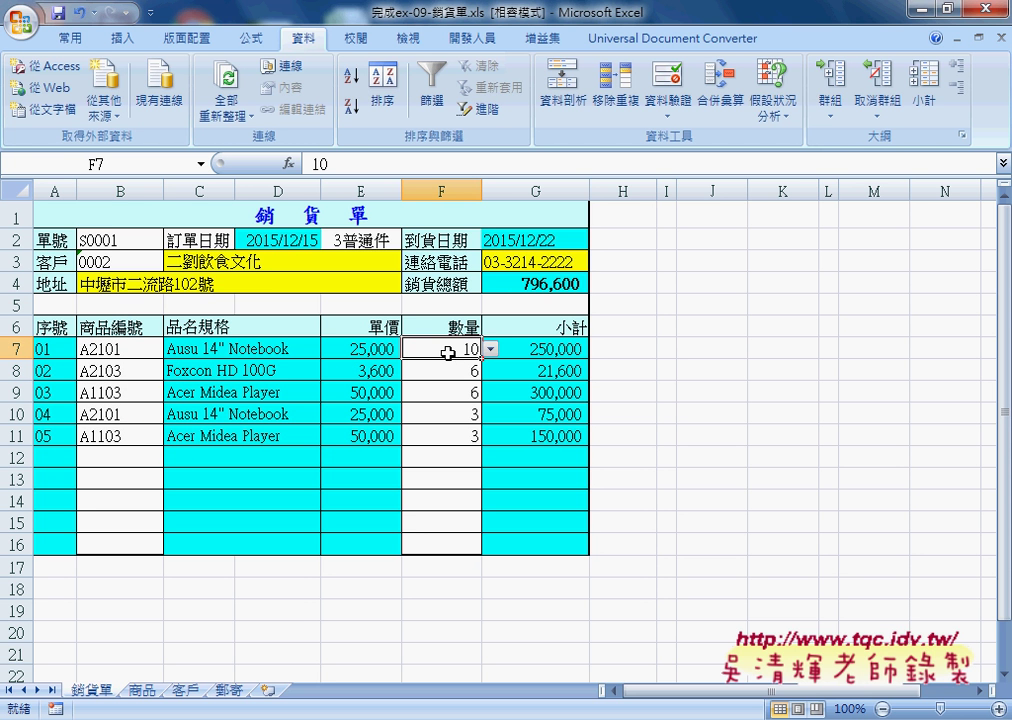